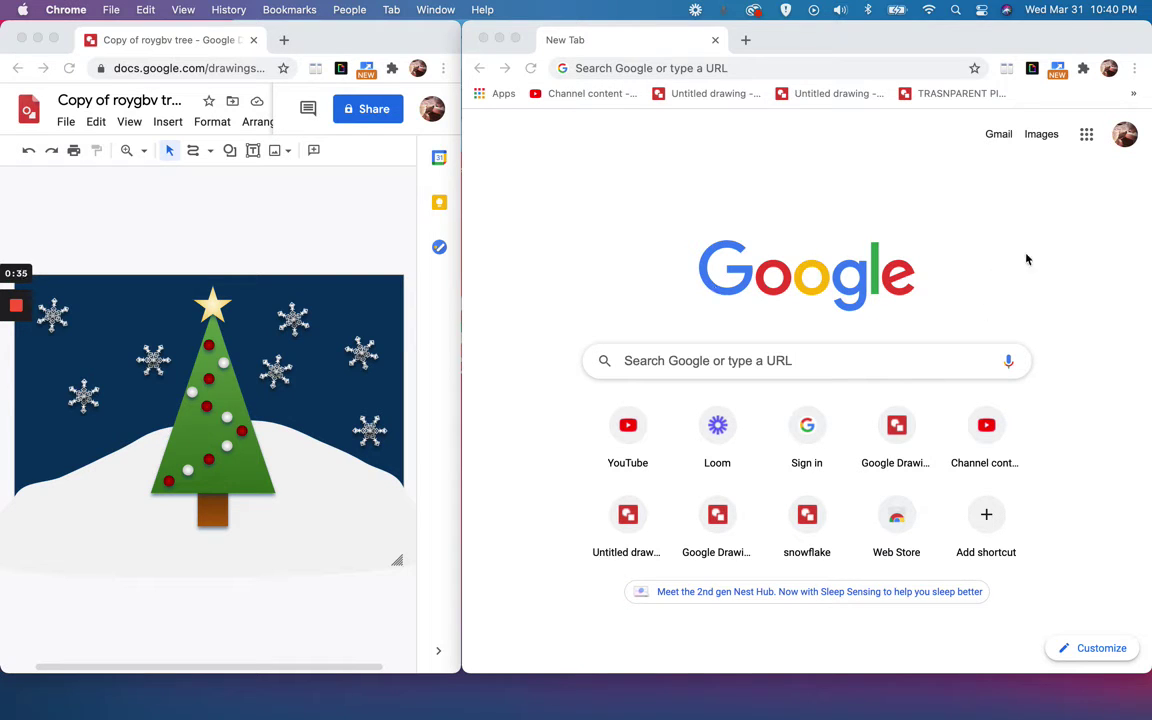
Go to Google Drive and open the Snowflake Folder.
{"action": "left_click", "coordinate": [1087, 137]}
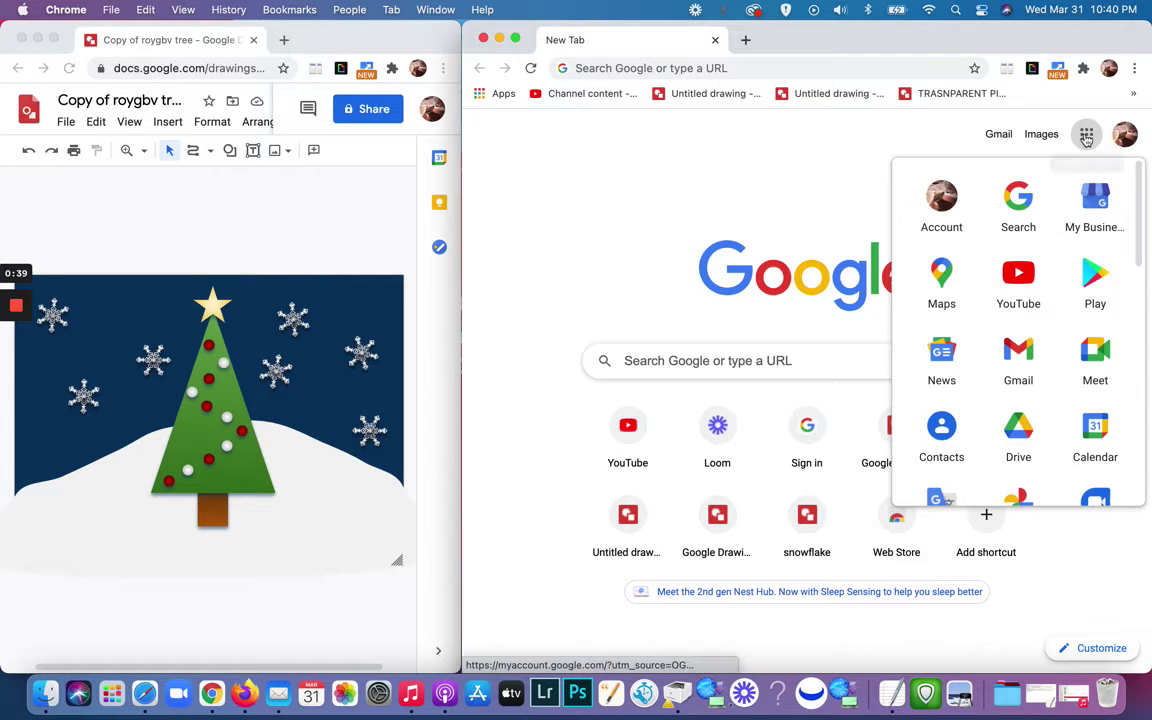
{"action": "left_click", "coordinate": [1018, 432]}
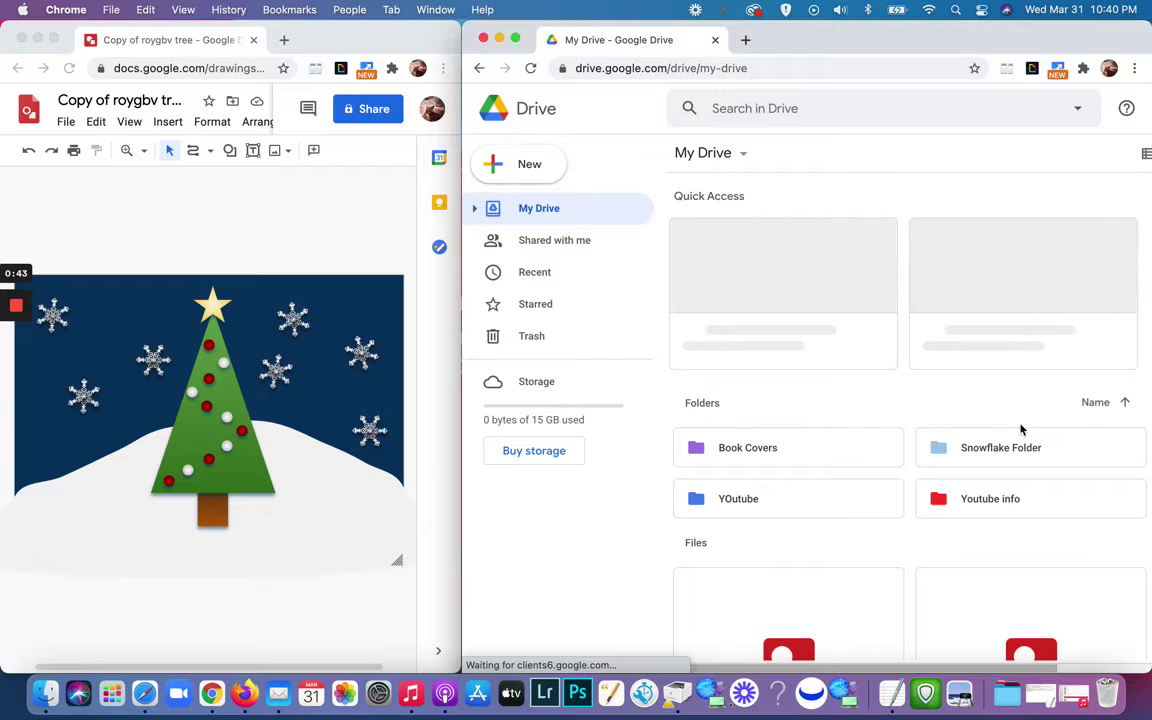
{"action": "scroll", "coordinate": [1021, 429], "scroll_direction": "down", "scroll_amount": 3}
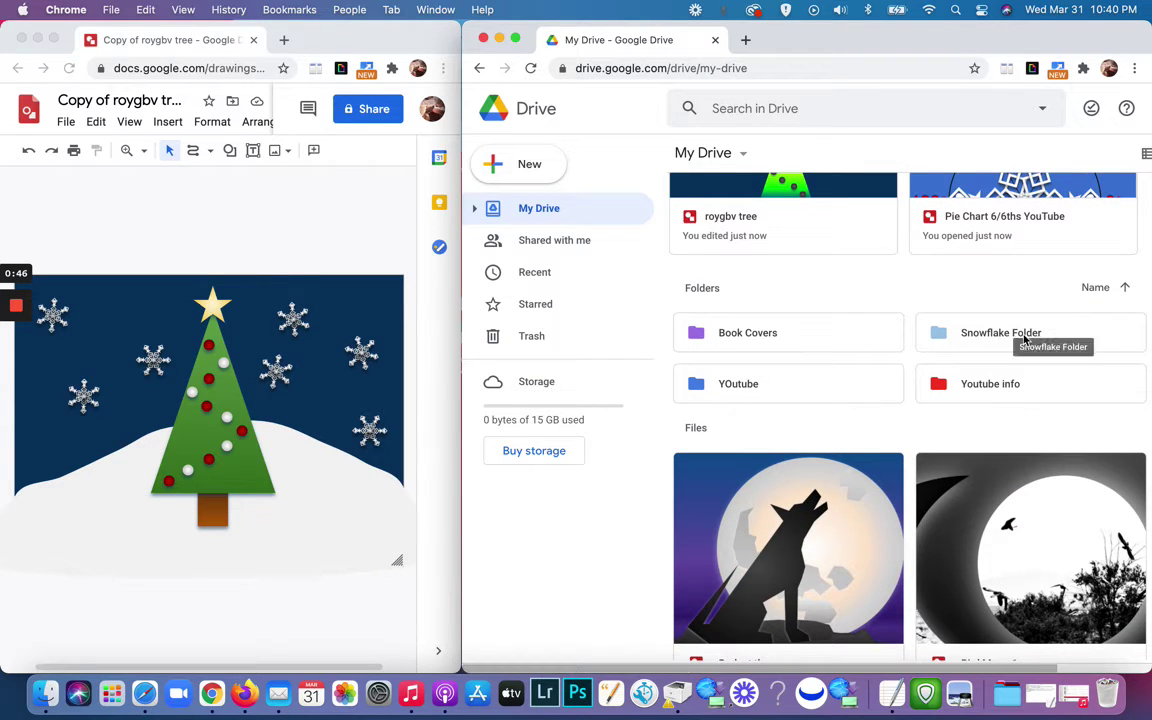
{"action": "double_click", "coordinate": [940, 337]}
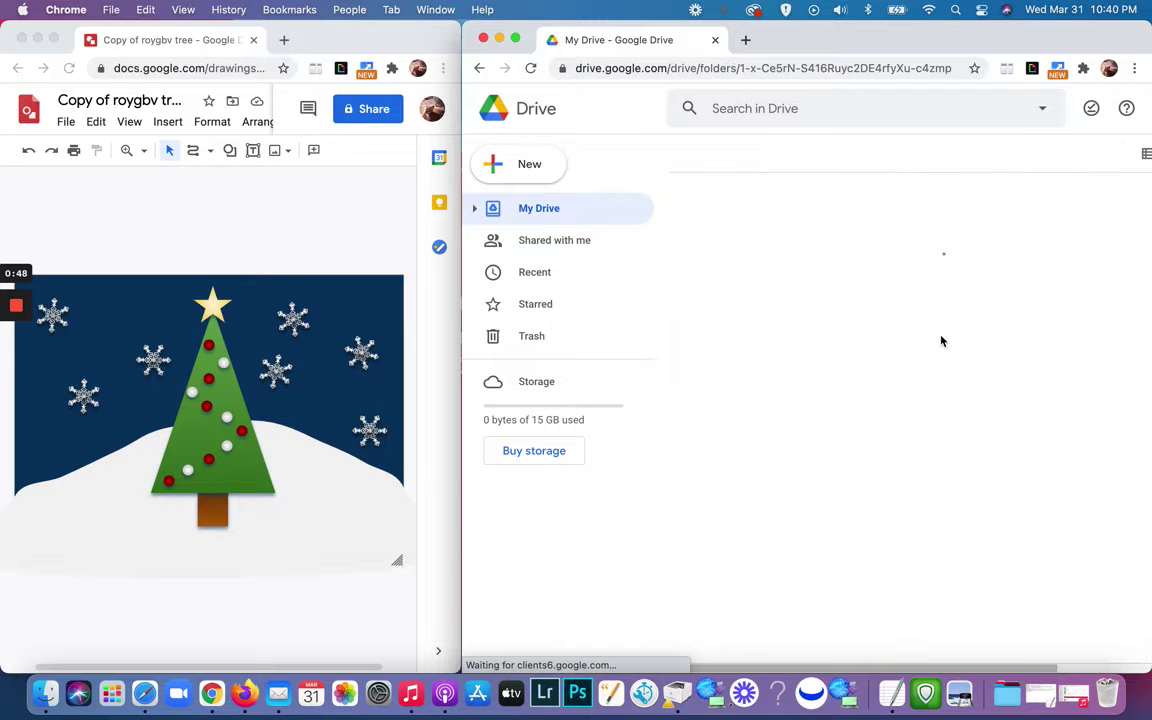
Find and open the Pie Chart 6/6ths YouTube drawing in the Snowflake Folder.
{"action": "scroll", "coordinate": [825, 521], "scroll_direction": "down", "scroll_amount": 2}
{"action": "scroll", "coordinate": [825, 521], "scroll_direction": "down", "scroll_amount": 10}
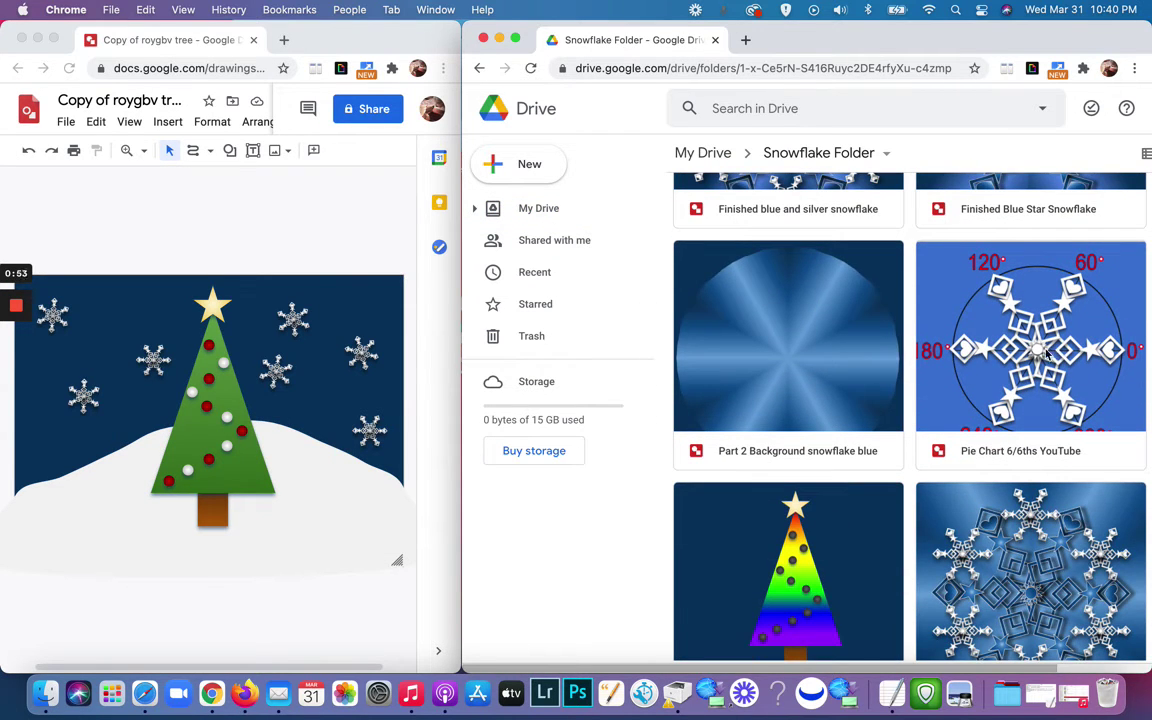
{"action": "double_click", "coordinate": [1037, 353]}
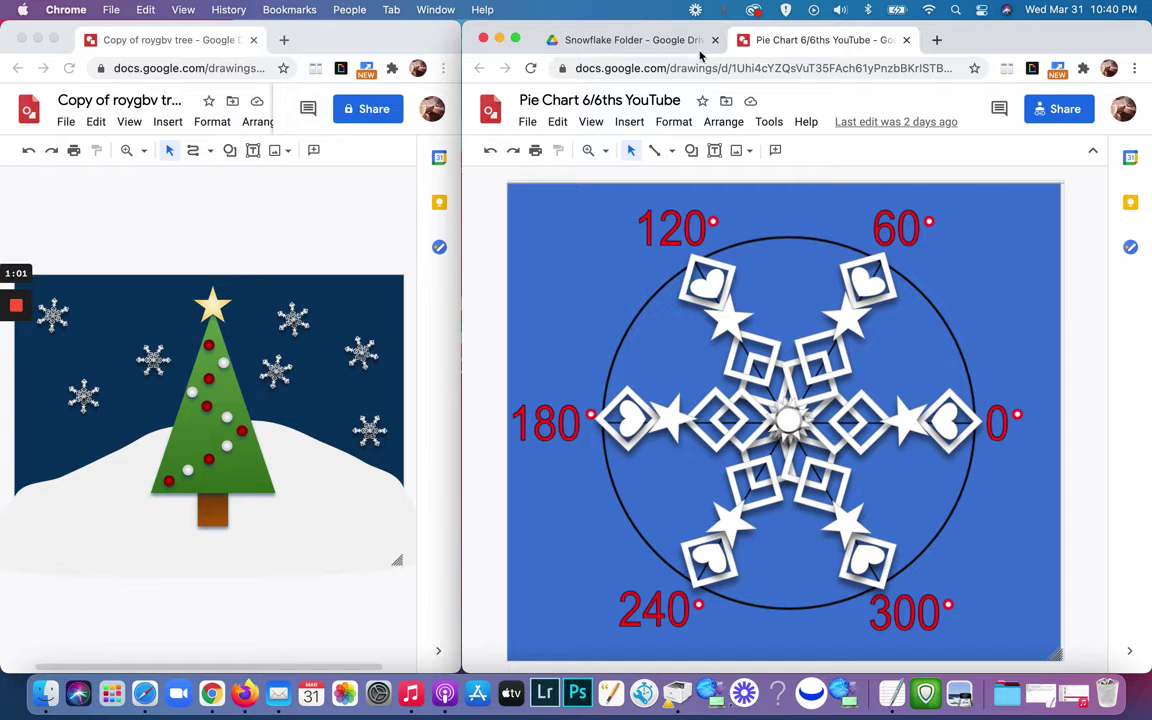
Return to the Snowflake Folder and open the roygbv tree drawing.
{"action": "left_click", "coordinate": [630, 40]}
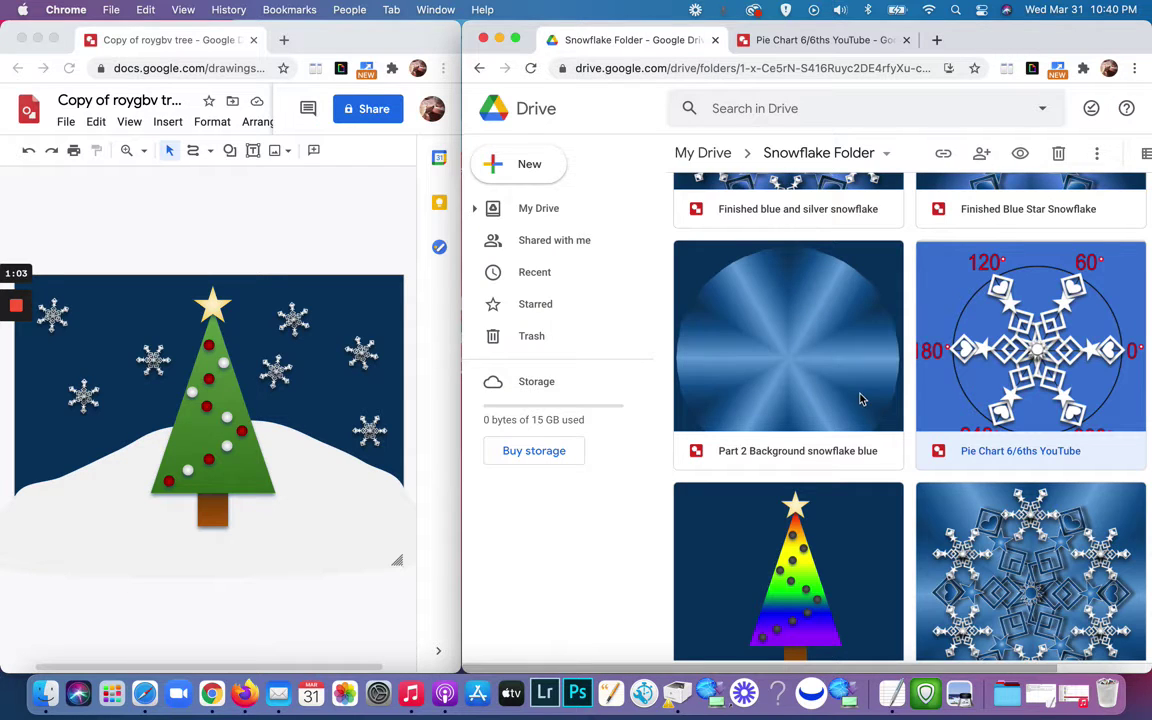
{"action": "scroll", "coordinate": [790, 470], "scroll_direction": "down", "scroll_amount": 2}
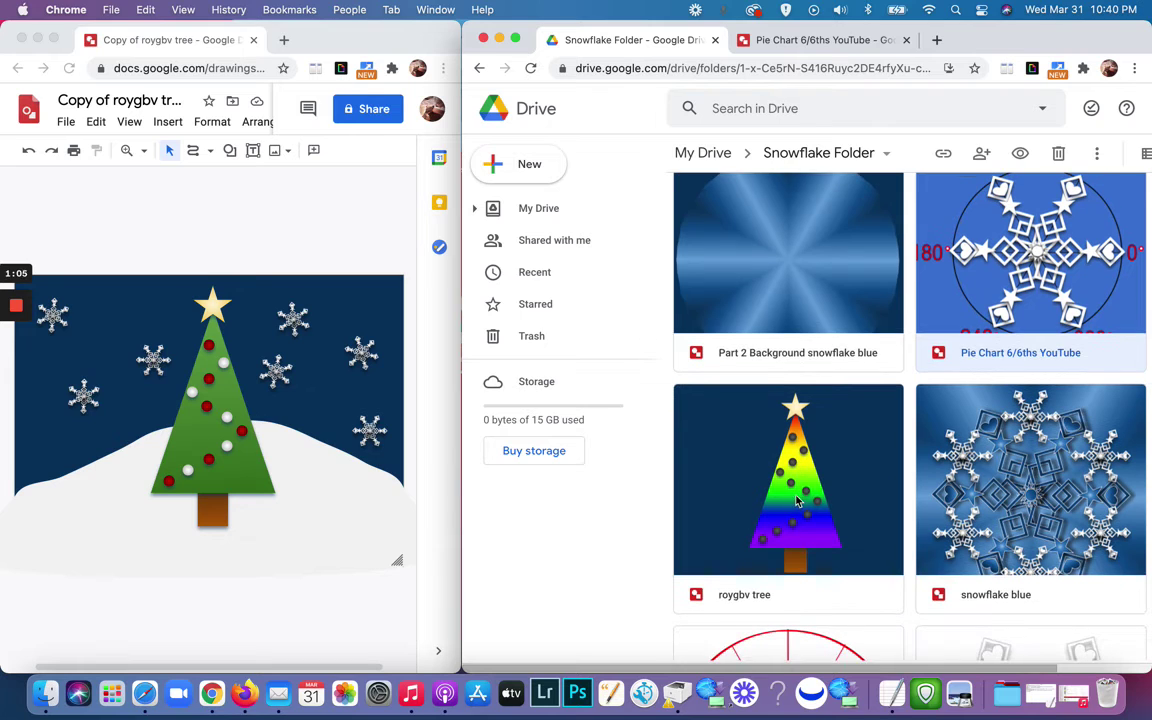
{"action": "double_click", "coordinate": [797, 500]}
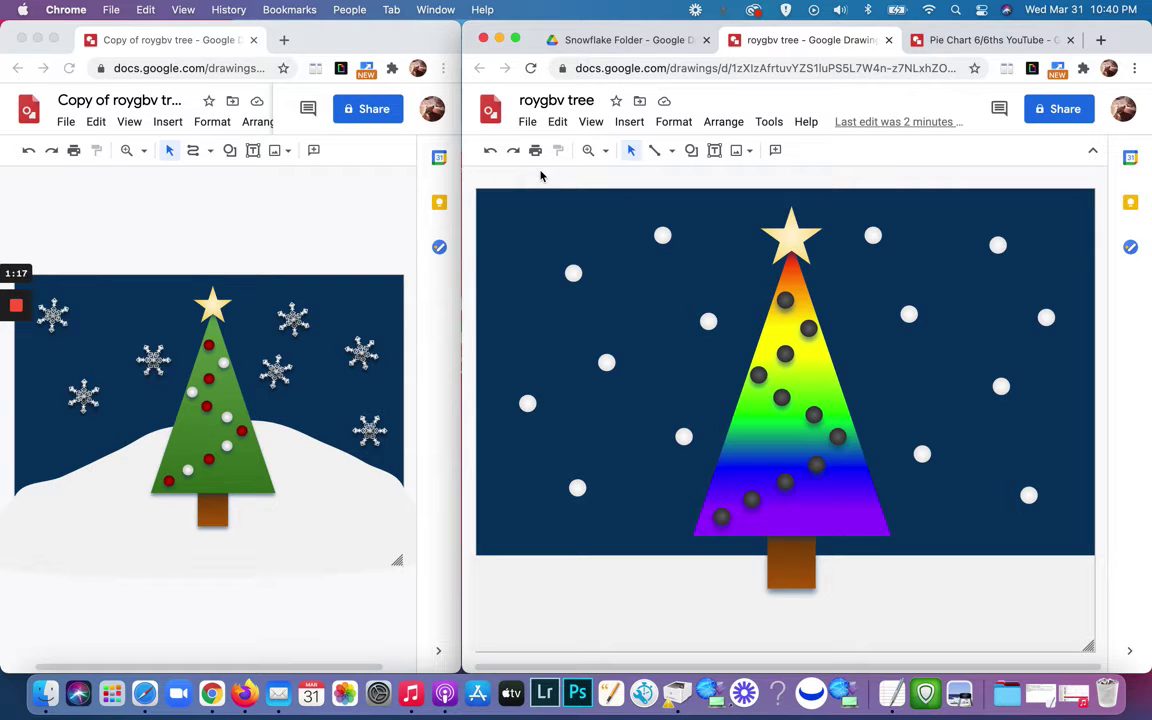
Make a copy of the roygbv tree drawing in the Snowflake Folder, keeping the suggested name.
{"action": "left_click", "coordinate": [529, 122]}
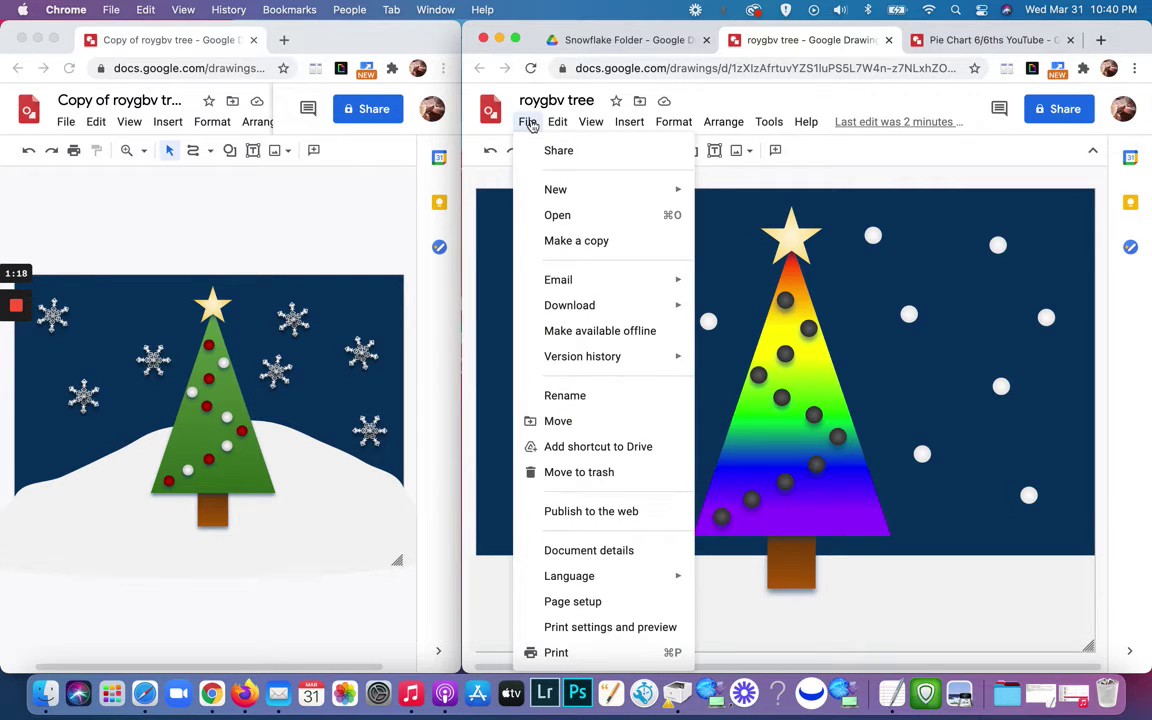
{"action": "left_click", "coordinate": [560, 239]}
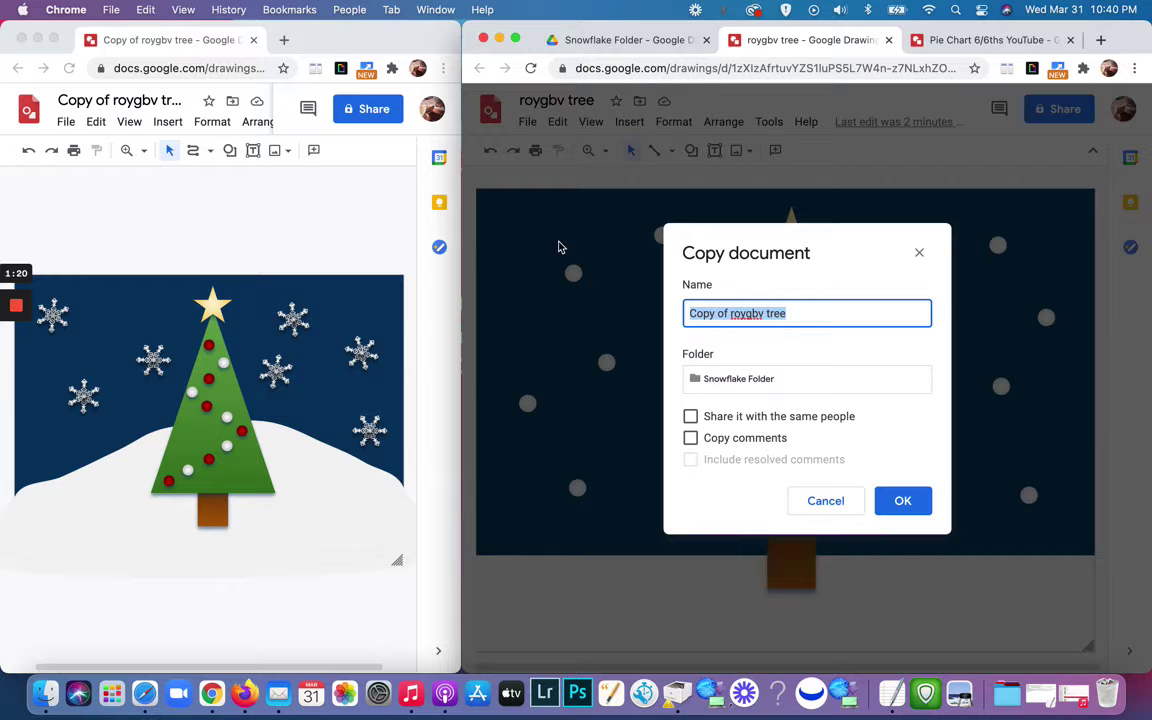
{"action": "left_click", "coordinate": [910, 501]}
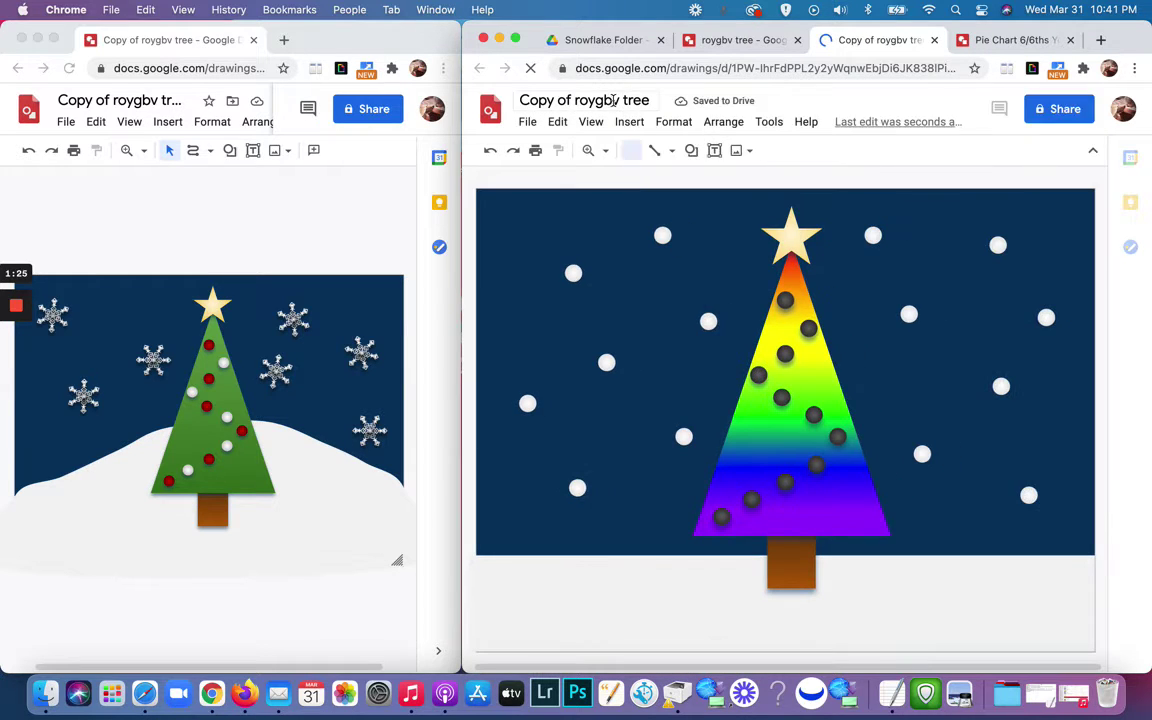
Rename the copied drawing as construction Paper tree.
{"action": "left_click", "coordinate": [614, 101]}
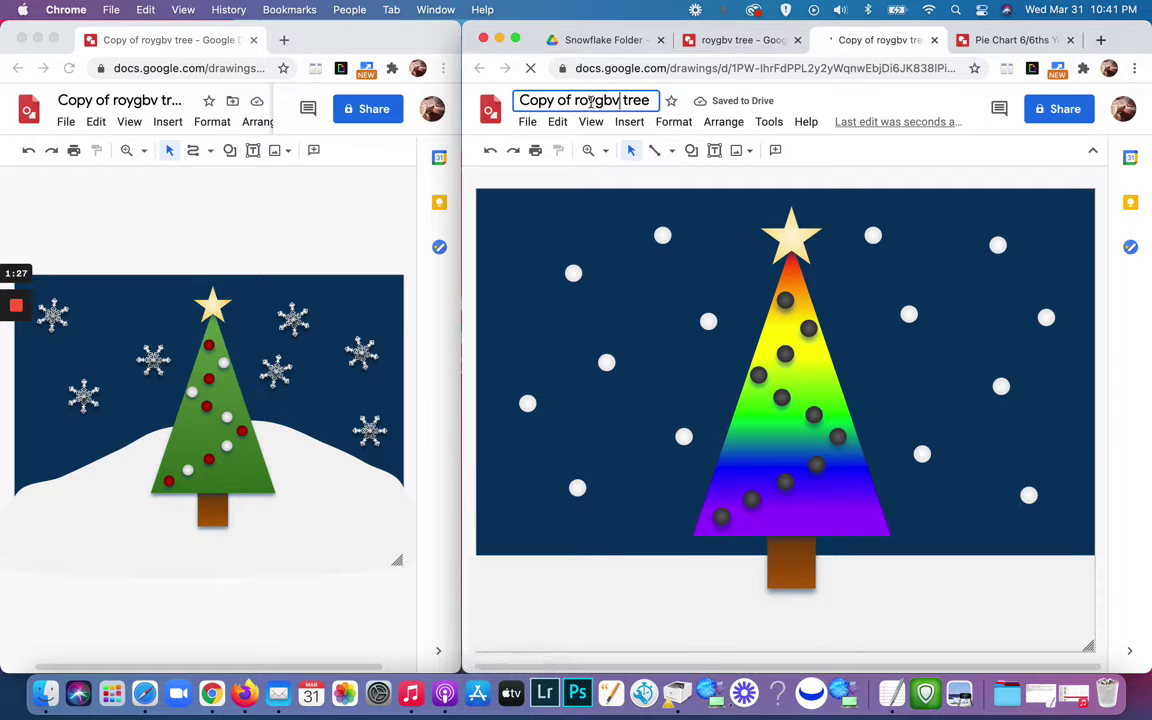
{"action": "left_click", "coordinate": [515, 102], "text": "shift"}
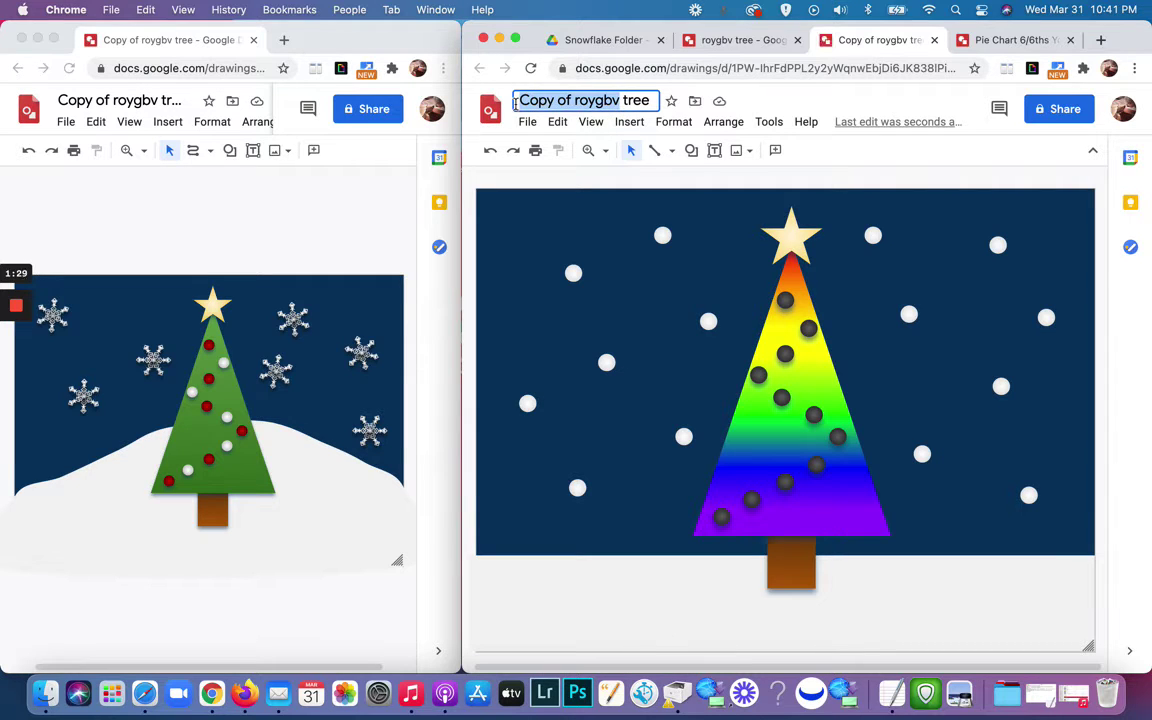
{"action": "type", "text": "constr"}
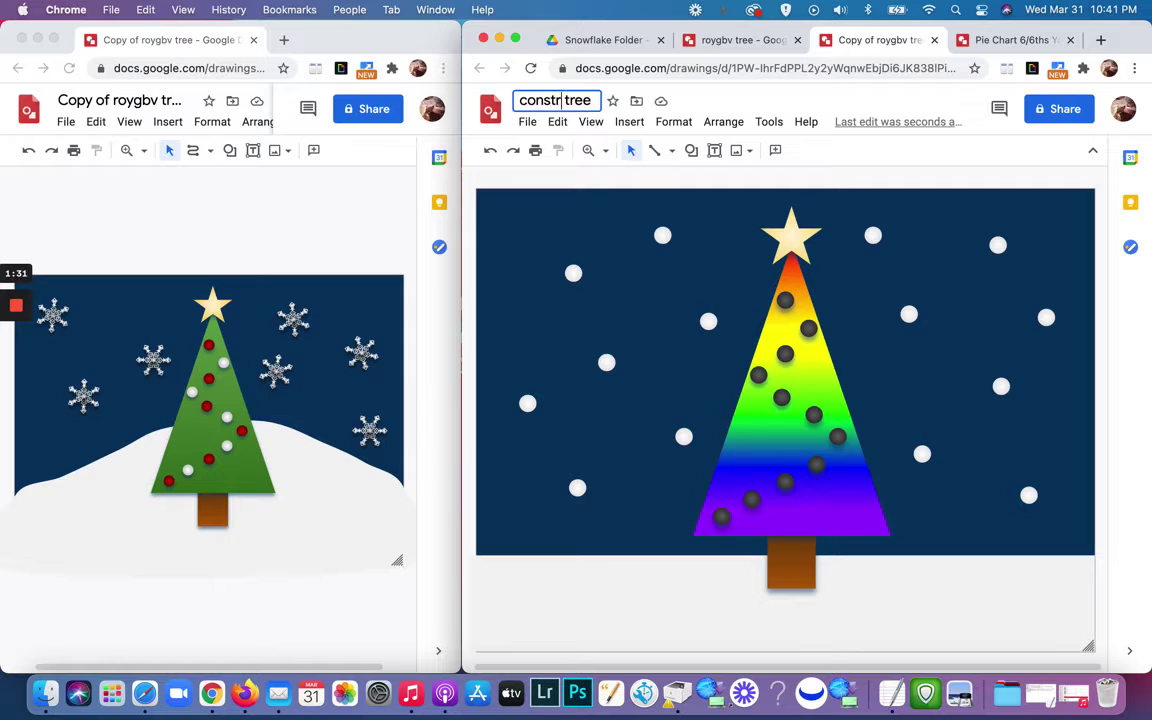
{"action": "type", "text": "uction P"}
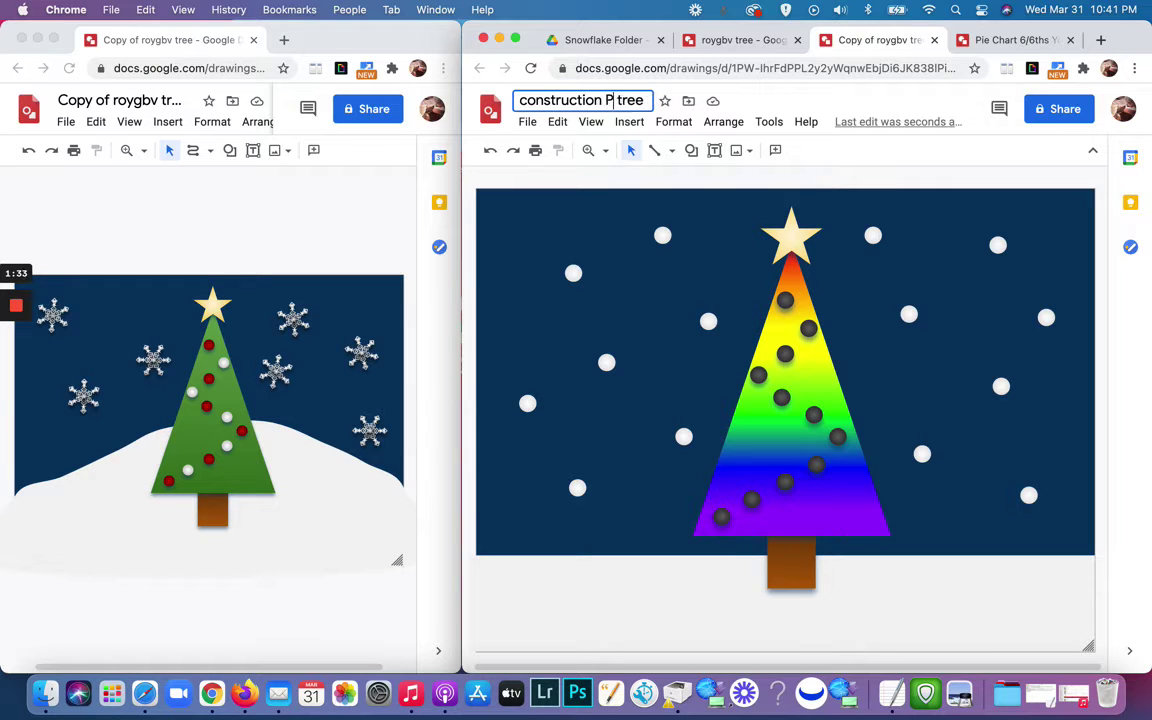
{"action": "type", "text": "at"}
{"action": "key", "text": "BackSpace"}
{"action": "type", "text": "per"}
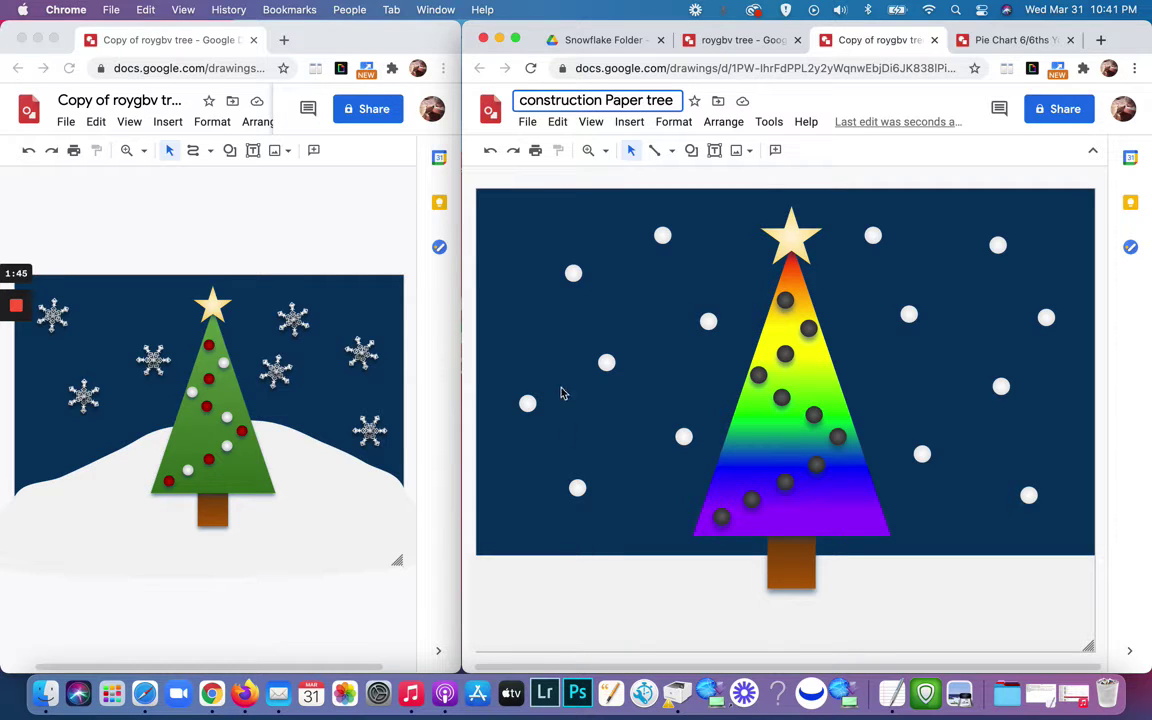
Delete all the white snow dots around the tree and the light grey ground rectangle beneath it.
{"action": "left_click", "coordinate": [528, 404]}
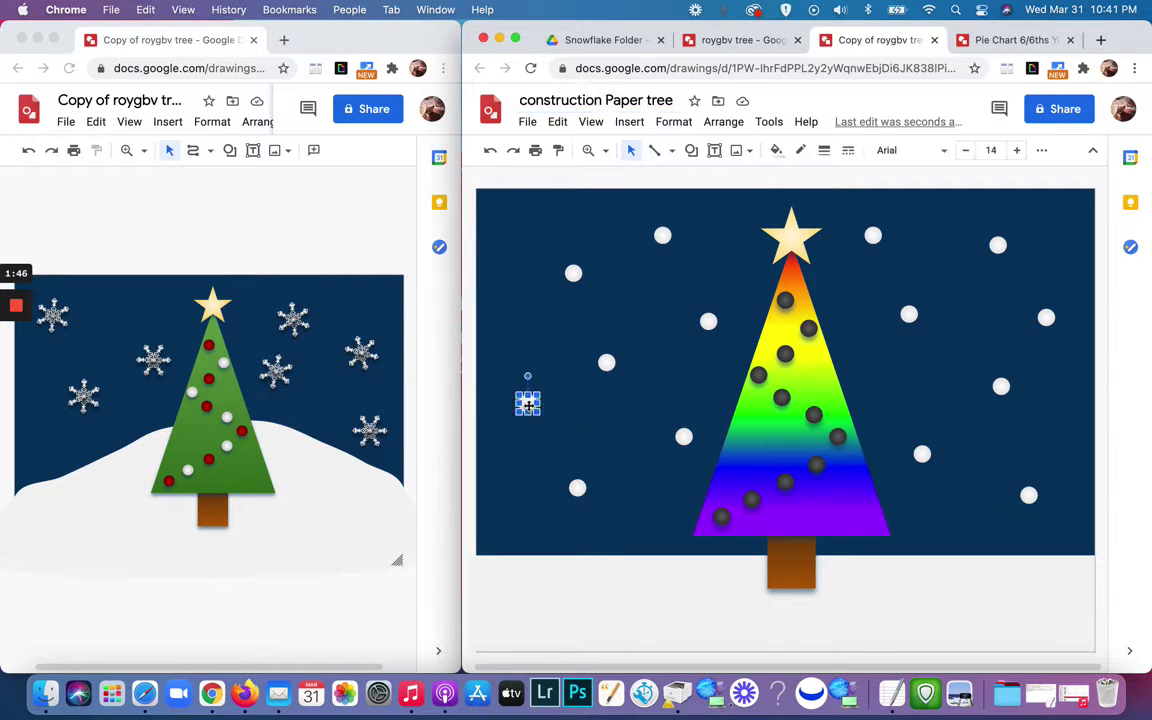
{"action": "left_click", "coordinate": [577, 488], "text": "shift"}
{"action": "left_click", "coordinate": [684, 437], "text": "shift"}
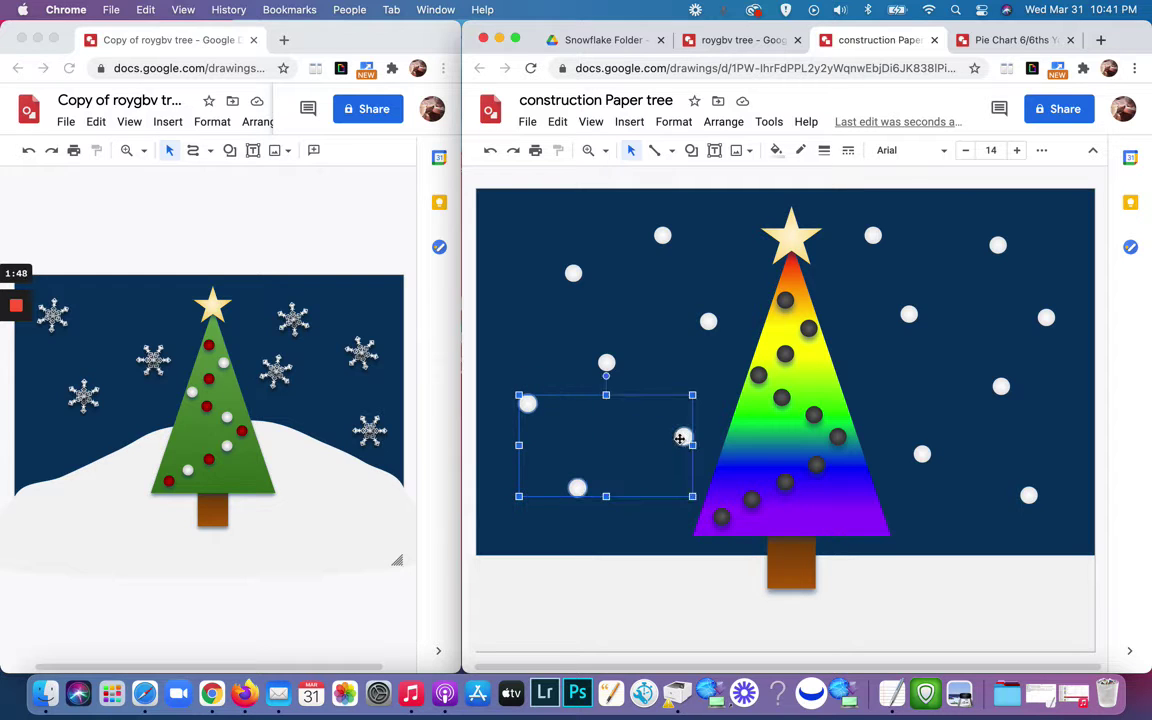
{"action": "left_click", "coordinate": [606, 366], "text": "shift"}
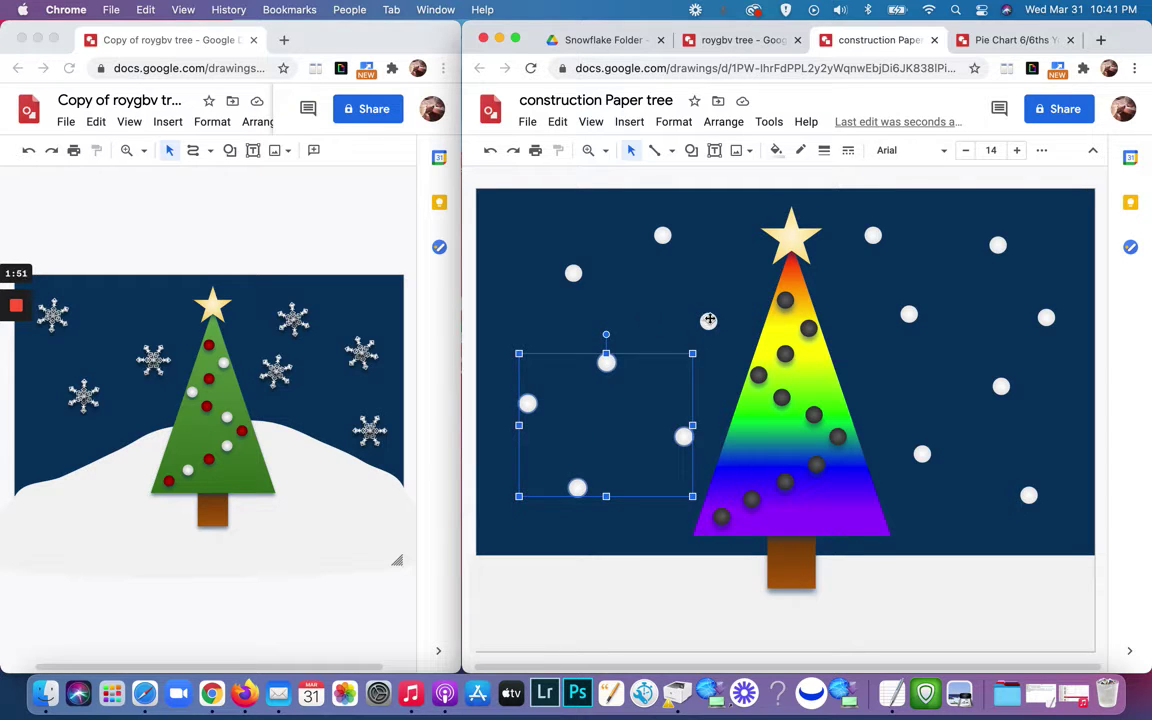
{"action": "left_click", "coordinate": [708, 321], "text": "shift"}
{"action": "left_click", "coordinate": [573, 273], "text": "shift"}
{"action": "left_click", "coordinate": [662, 235], "text": "shift"}
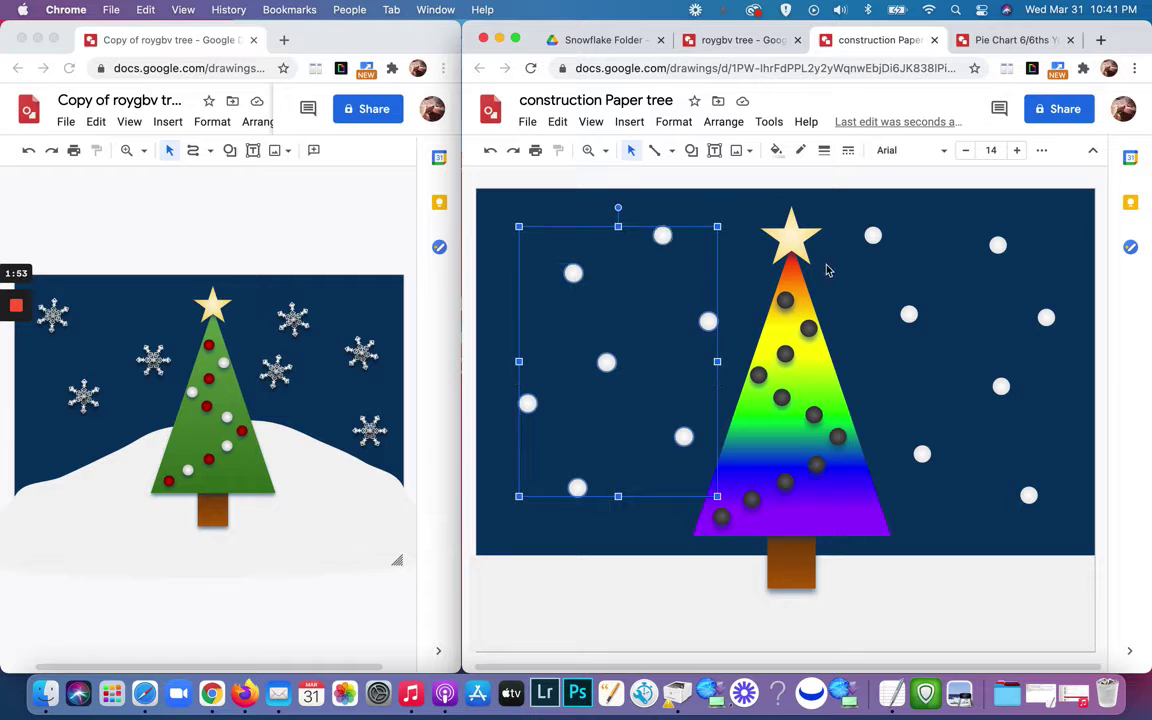
{"action": "left_click", "coordinate": [872, 235], "text": "shift"}
{"action": "left_click", "coordinate": [908, 314], "text": "shift"}
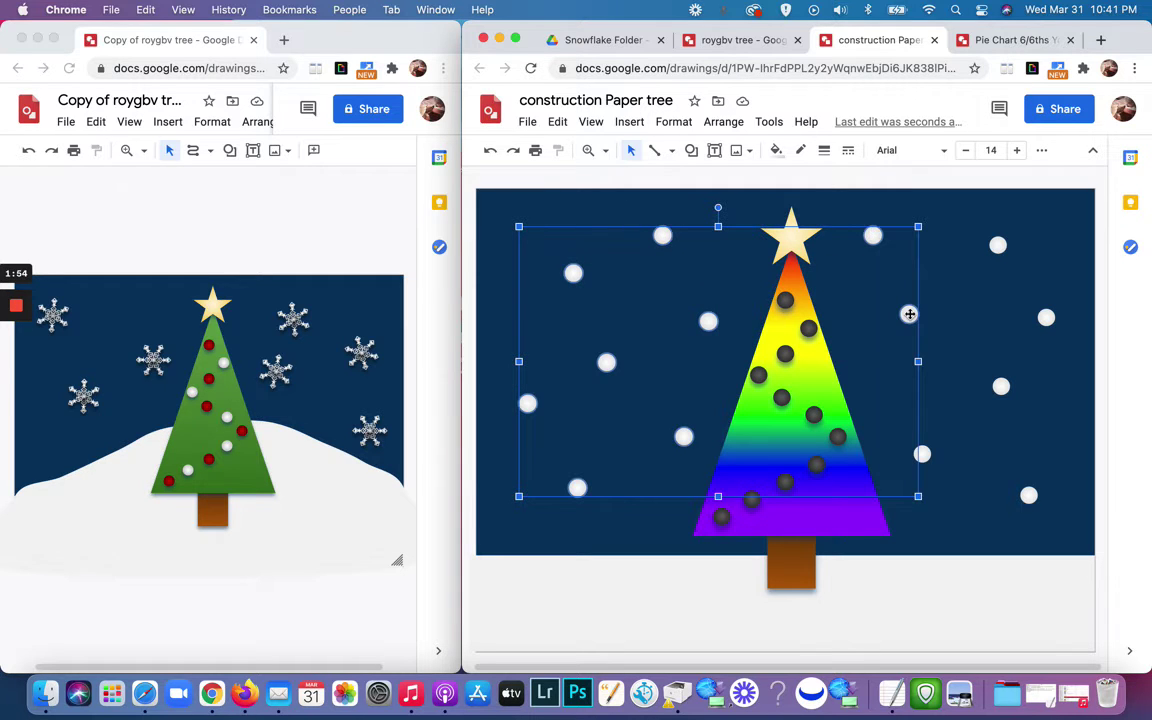
{"action": "left_click", "coordinate": [998, 245], "text": "shift"}
{"action": "left_click", "coordinate": [1046, 317], "text": "shift"}
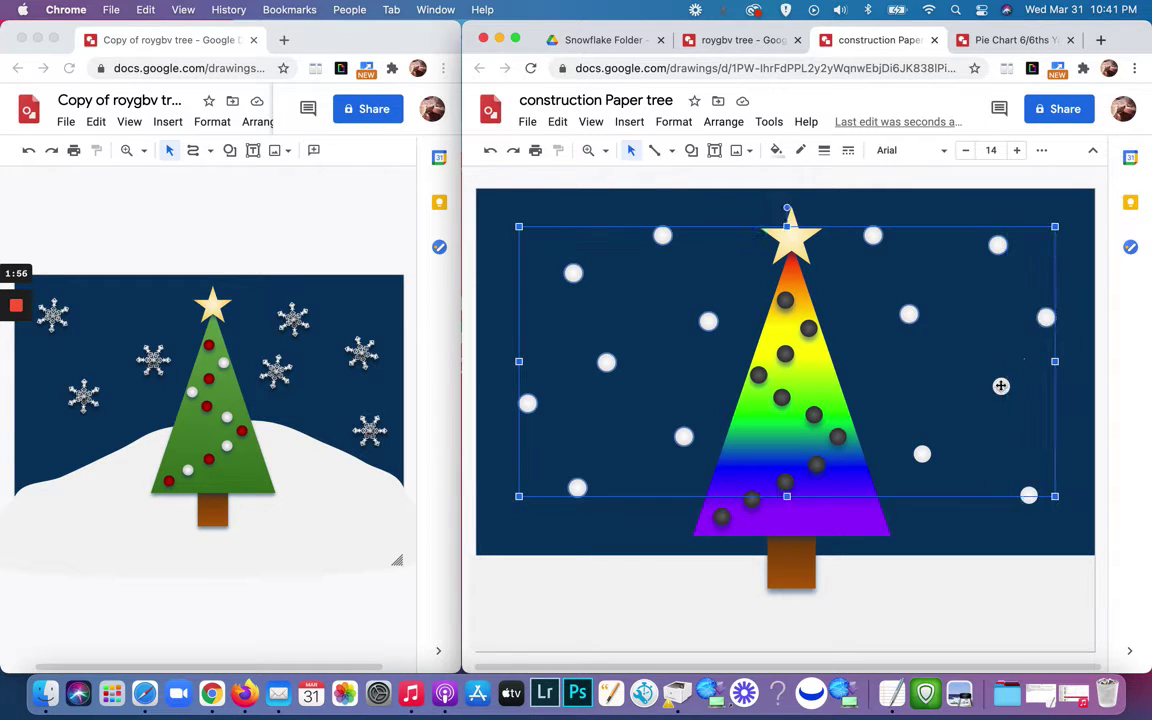
{"action": "left_click", "coordinate": [1029, 497], "text": "shift"}
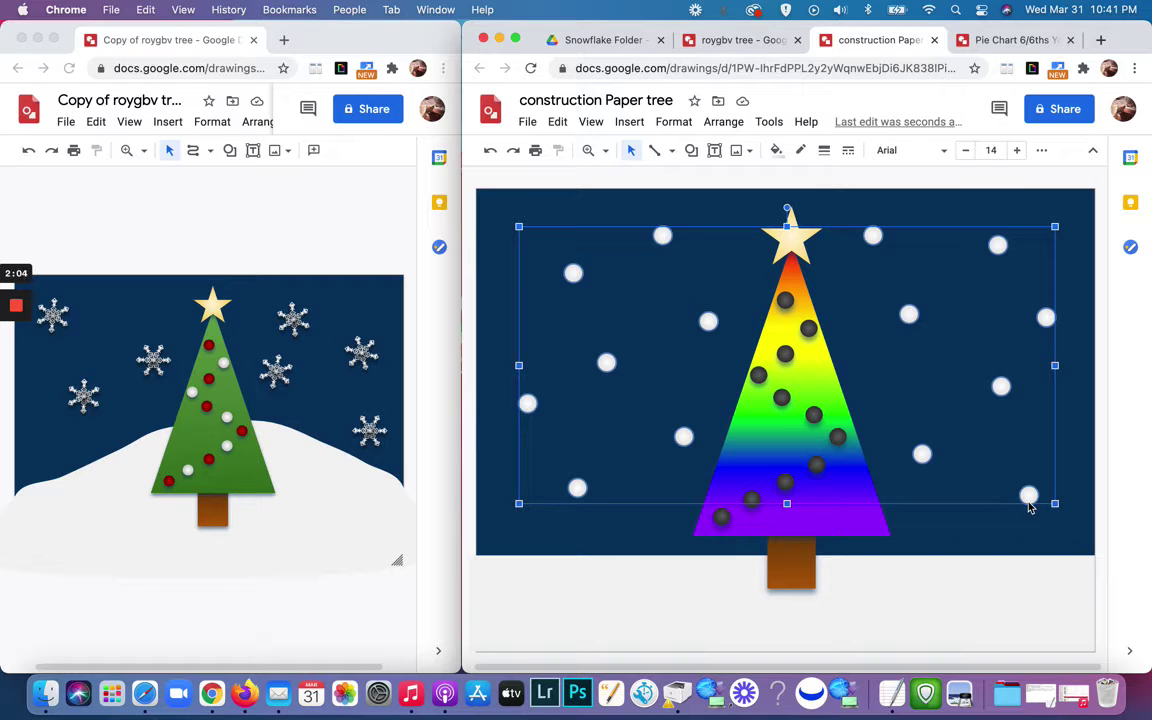
{"action": "key", "text": "Delete"}
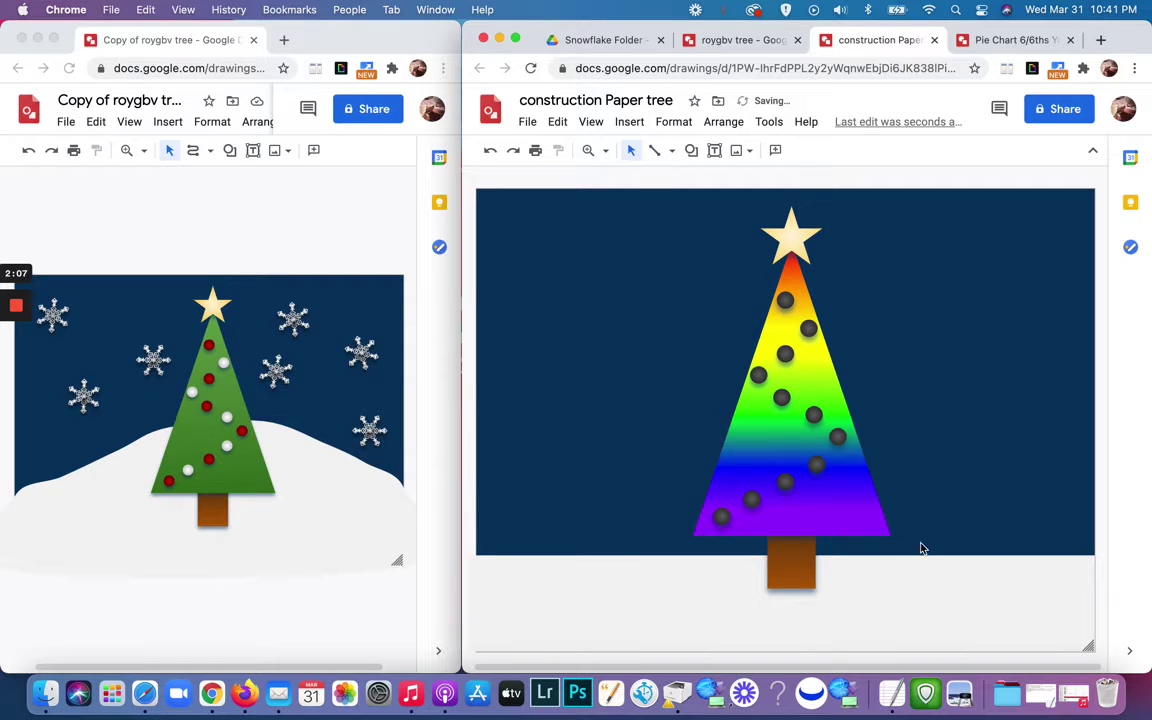
{"action": "left_click", "coordinate": [599, 569]}
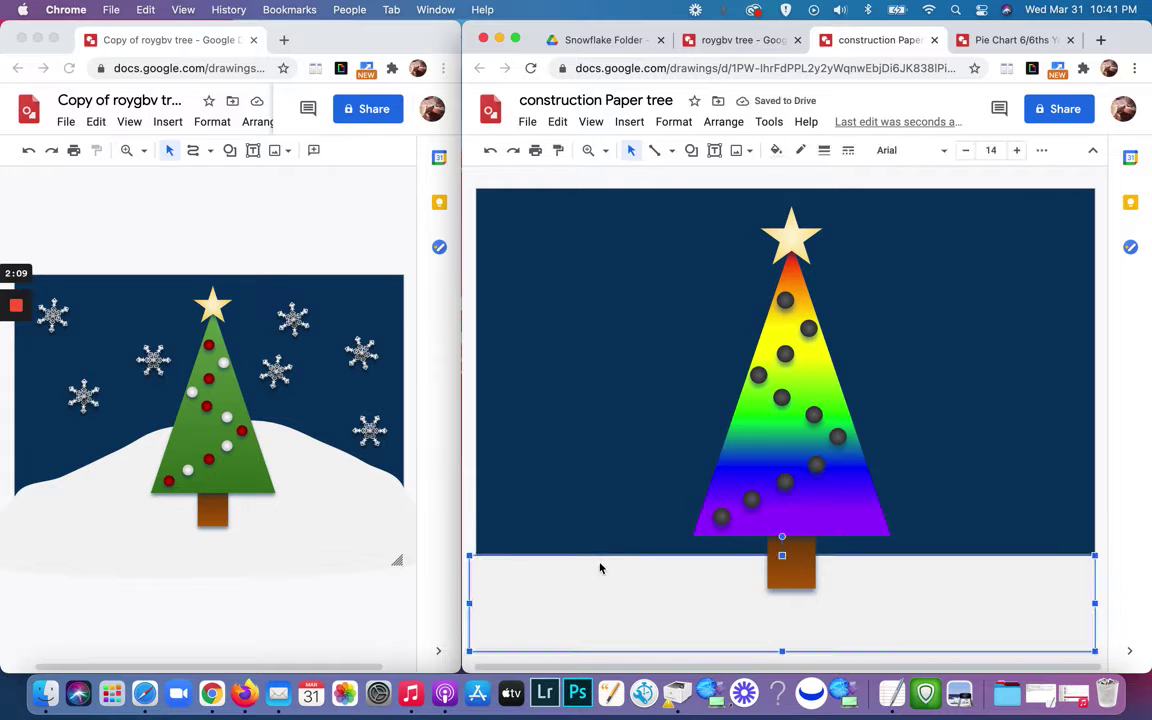
{"action": "key", "text": "Delete"}
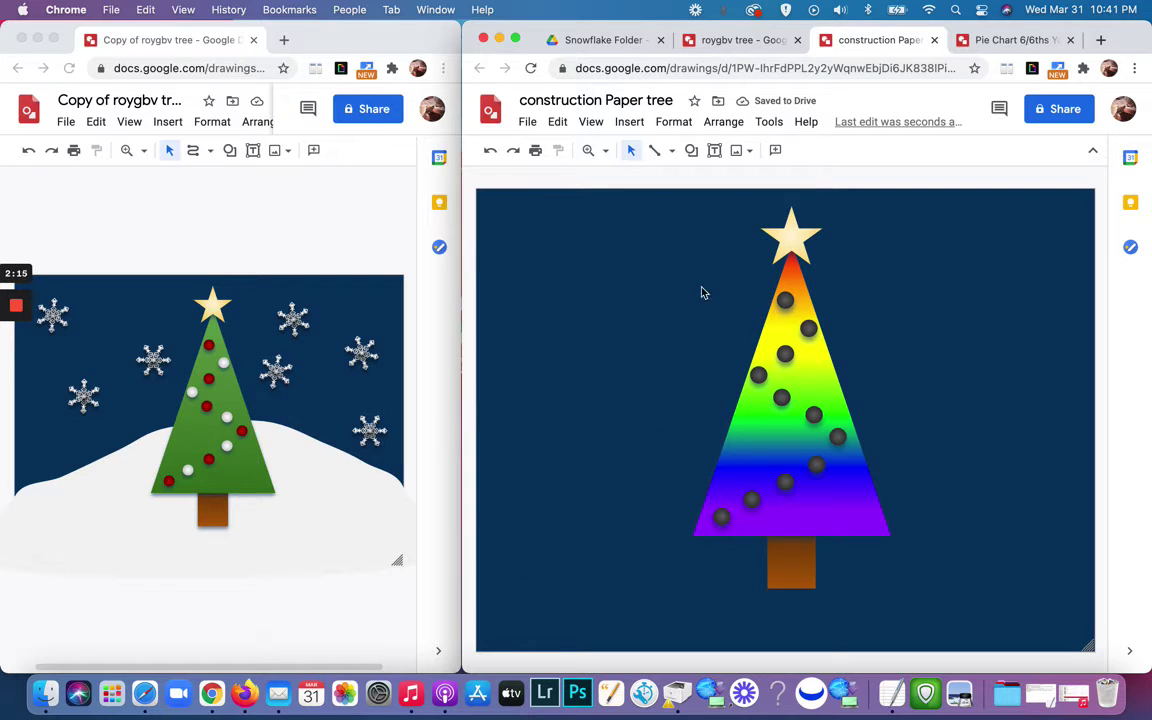
Draw a closed snow hill with the Curve tool, peaking behind the tree's lower part and extending past the canvas's side and lower edges.
{"action": "left_click", "coordinate": [673, 152]}
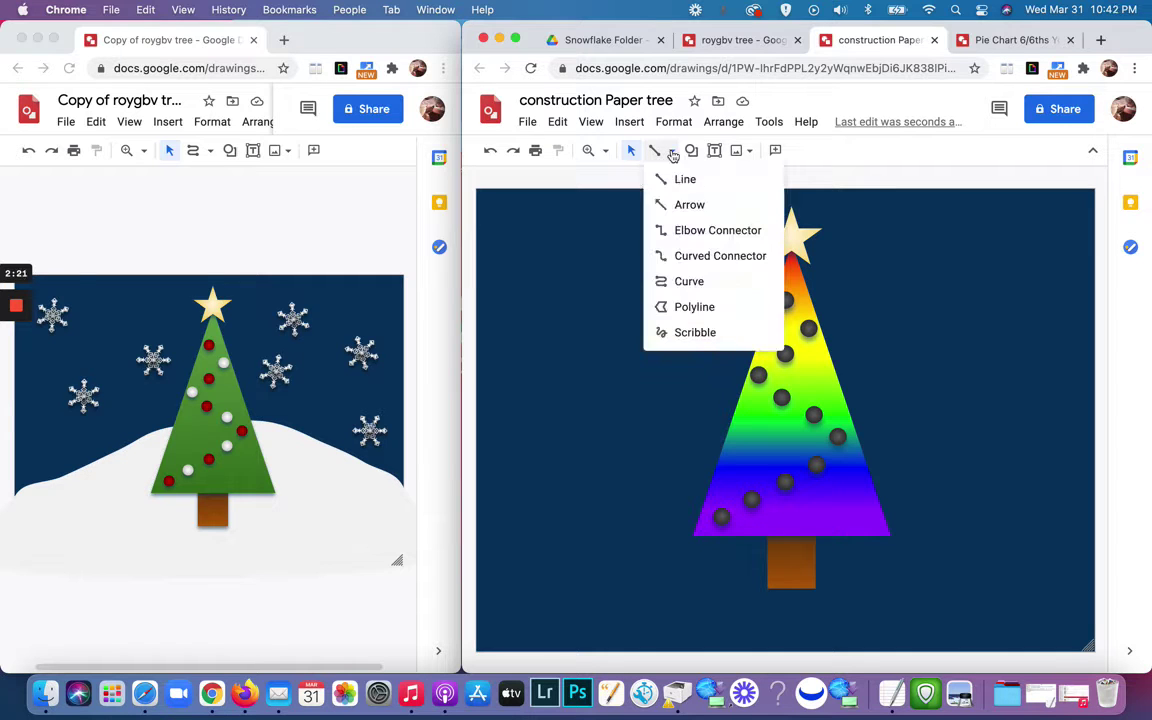
{"action": "left_click", "coordinate": [679, 282]}
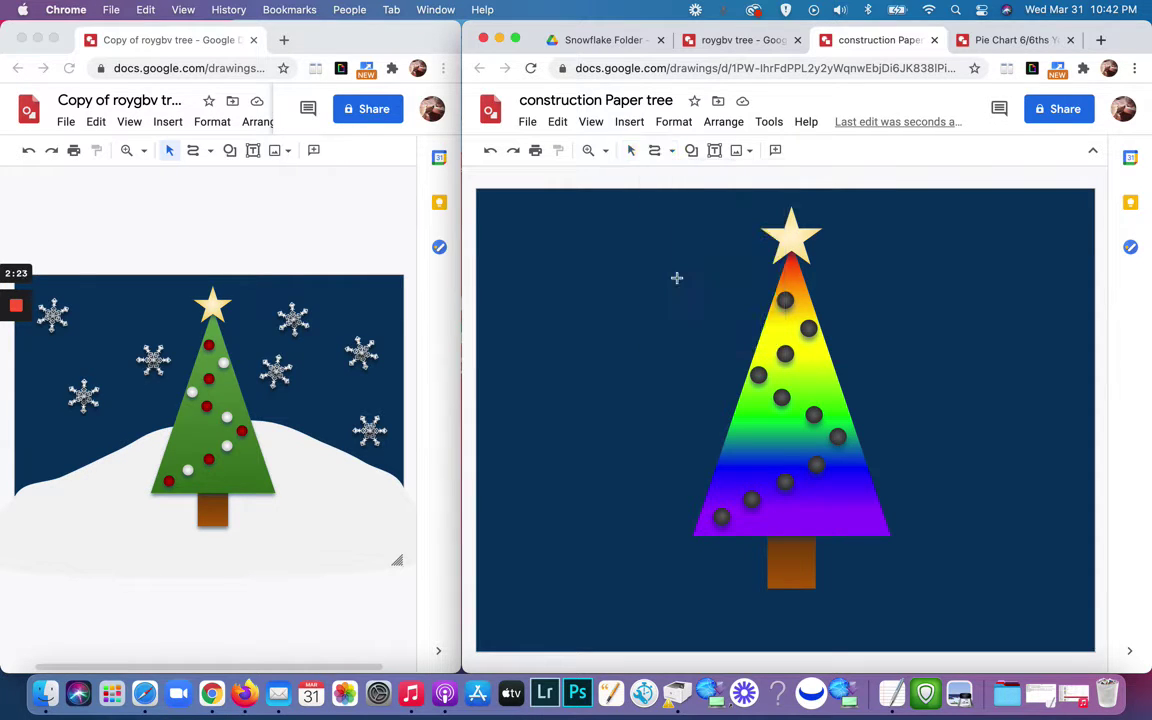
{"action": "left_click", "coordinate": [478, 588]}
{"action": "left_click", "coordinate": [641, 482]}
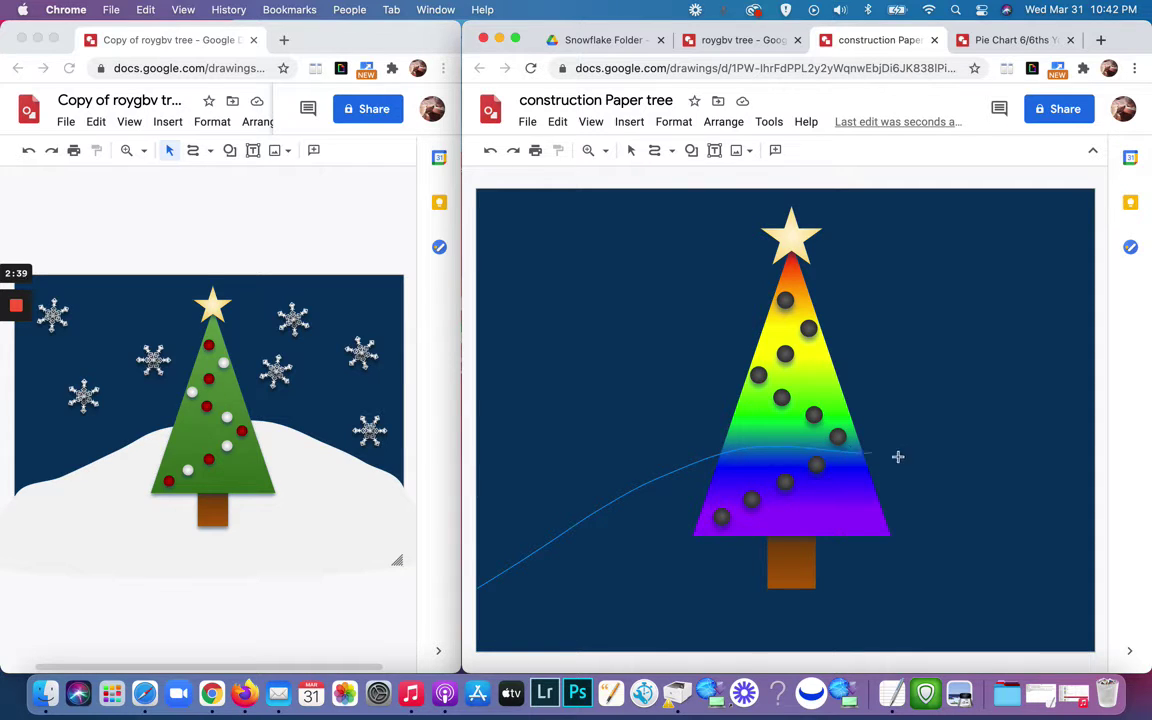
{"action": "left_click", "coordinate": [985, 501]}
{"action": "left_click", "coordinate": [1100, 572]}
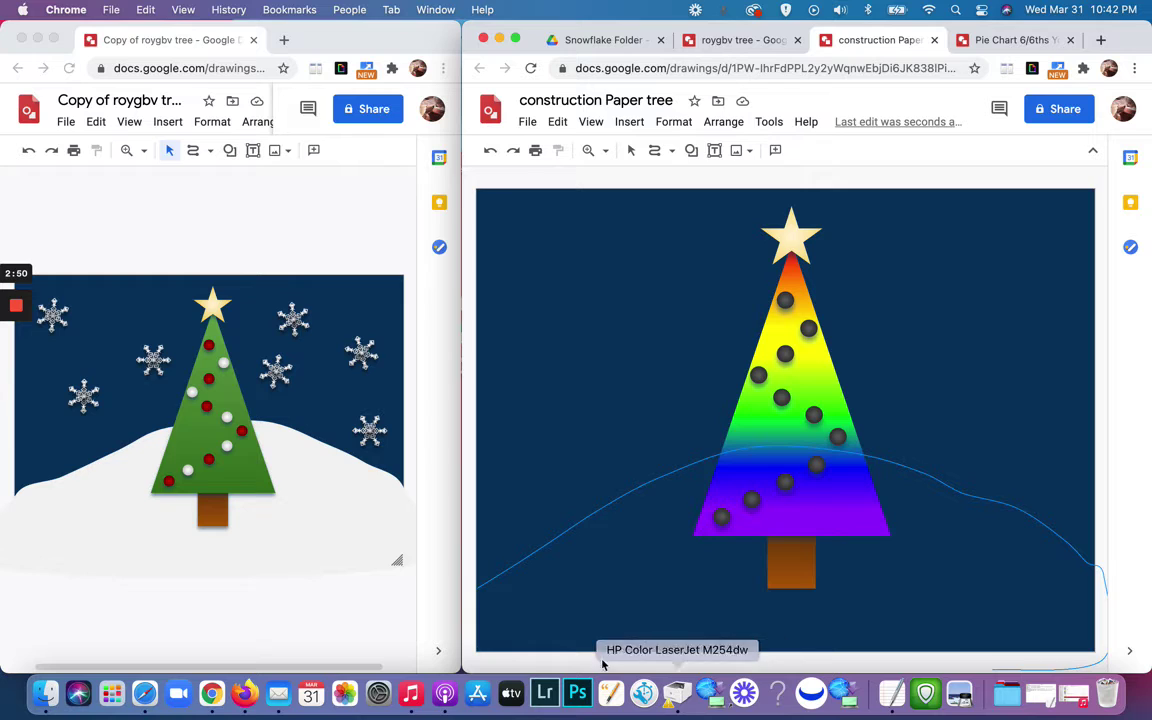
{"action": "left_click", "coordinate": [472, 664]}
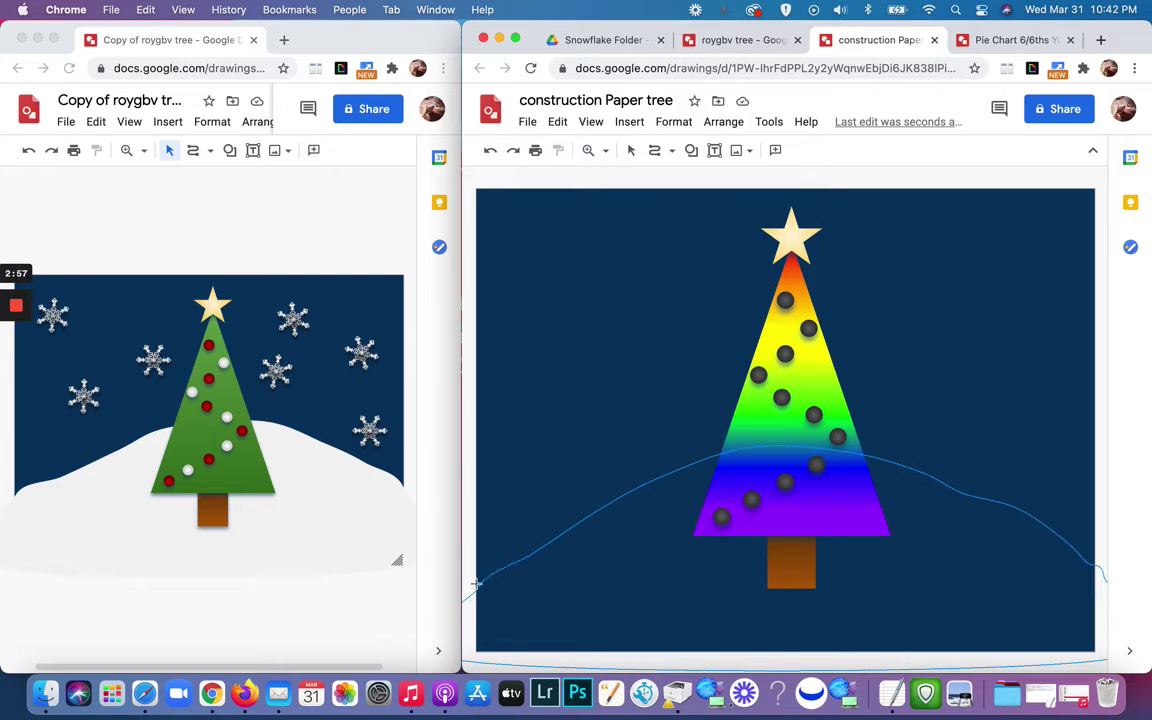
{"action": "left_click", "coordinate": [476, 583]}
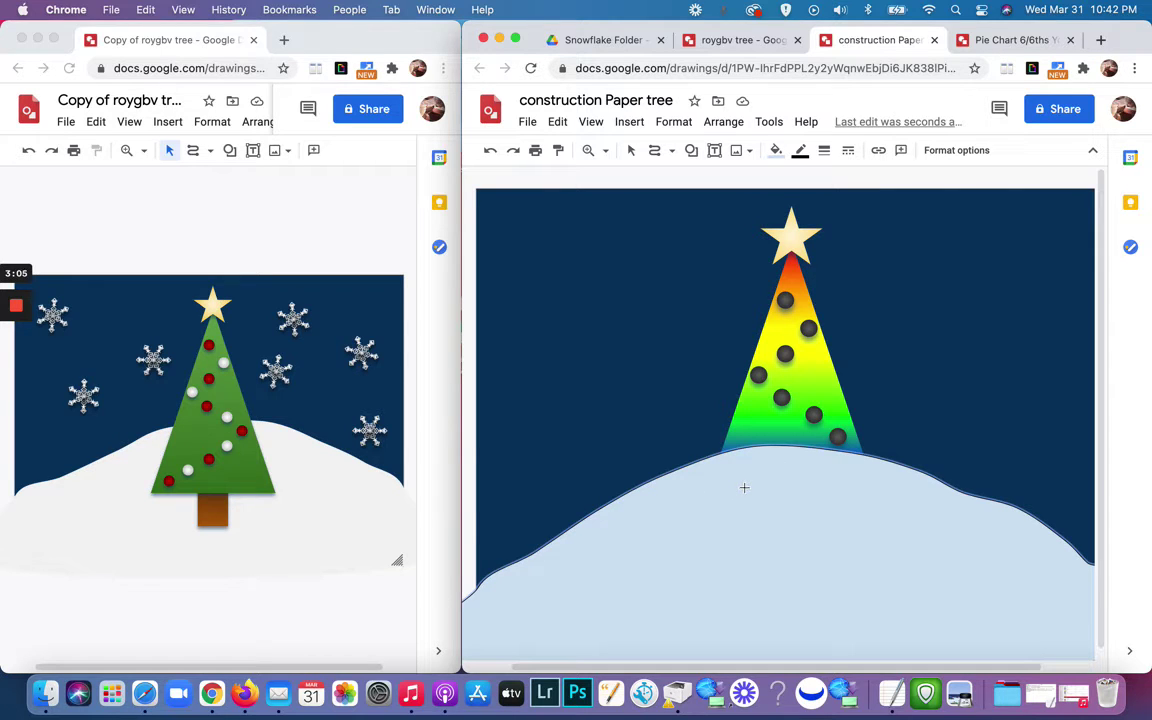
{"action": "left_click", "coordinate": [527, 121]}
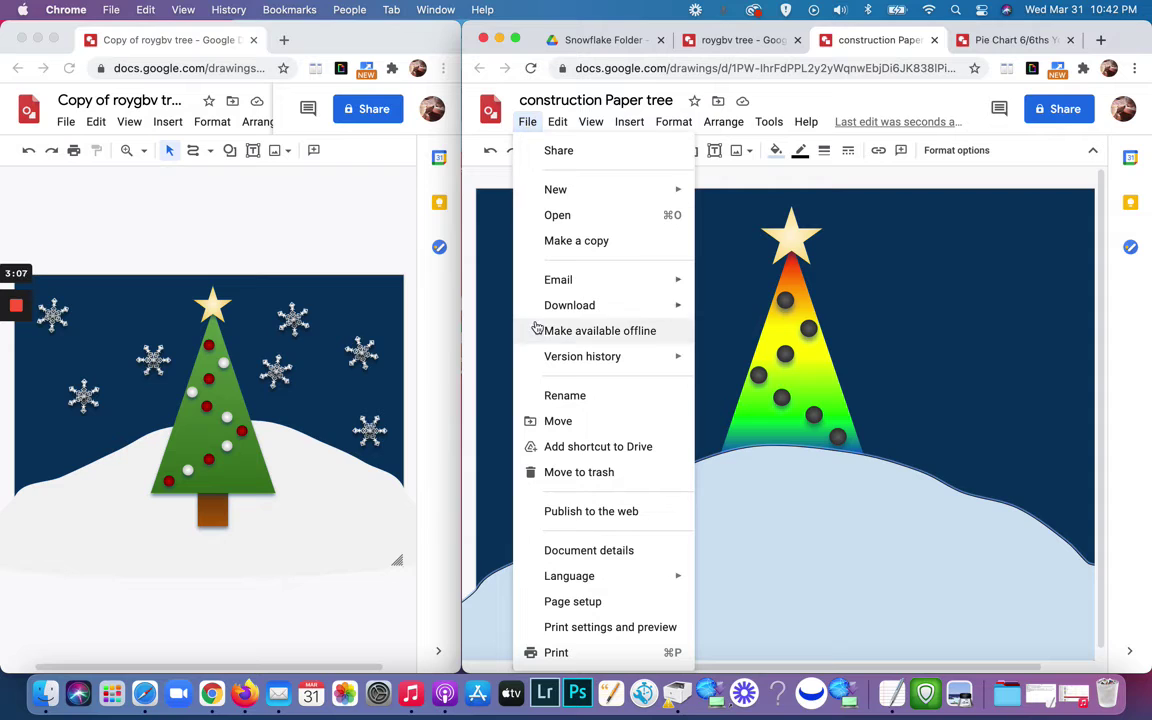
{"action": "mouse_move", "coordinate": [565, 308]}
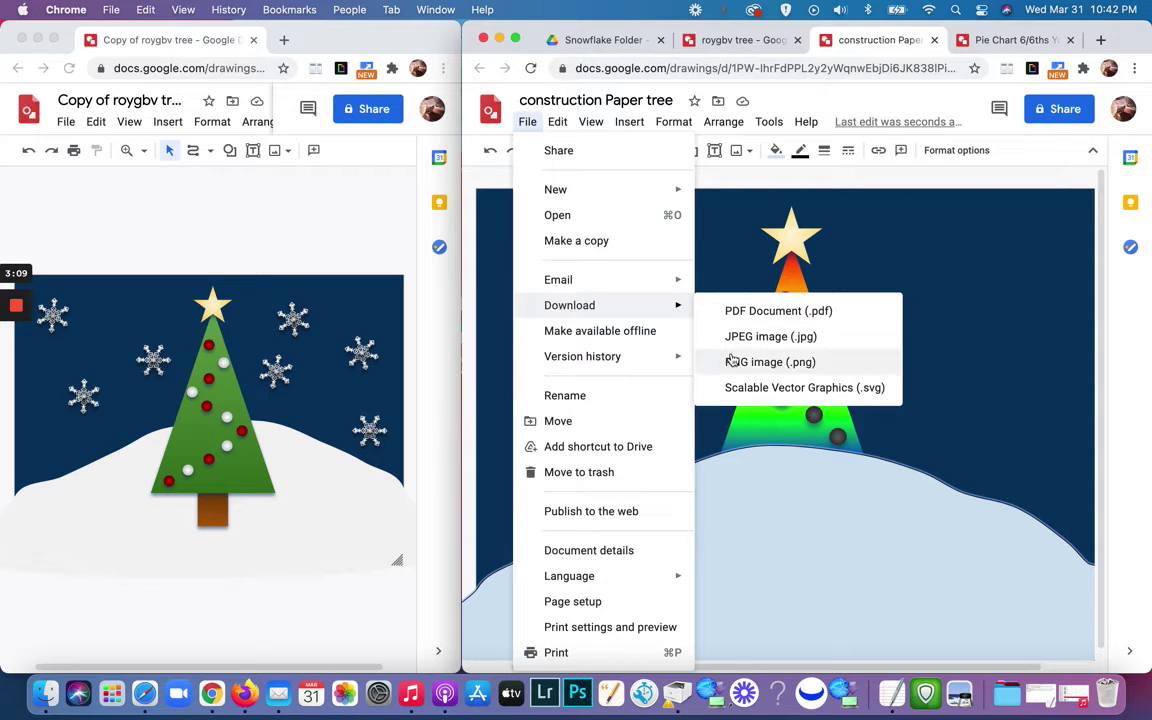
{"action": "left_click", "coordinate": [968, 271]}
{"action": "mouse_move", "coordinate": [968, 271]}
{"action": "left_mouse_down"}
{"action": "mouse_move", "coordinate": [769, 576]}
{"action": "mouse_move", "coordinate": [828, 527]}
{"action": "mouse_move", "coordinate": [784, 596]}
{"action": "mouse_move", "coordinate": [697, 578]}
{"action": "mouse_move", "coordinate": [794, 488]}
{"action": "mouse_move", "coordinate": [687, 432]}
{"action": "mouse_move", "coordinate": [641, 360]}
{"action": "mouse_move", "coordinate": [823, 288]}
{"action": "mouse_move", "coordinate": [874, 288]}
{"action": "mouse_move", "coordinate": [910, 378]}
{"action": "mouse_move", "coordinate": [787, 395]}
{"action": "mouse_move", "coordinate": [573, 327]}
{"action": "mouse_move", "coordinate": [589, 306]}
{"action": "mouse_move", "coordinate": [717, 347]}
{"action": "mouse_move", "coordinate": [697, 348]}
{"action": "left_mouse_up"}
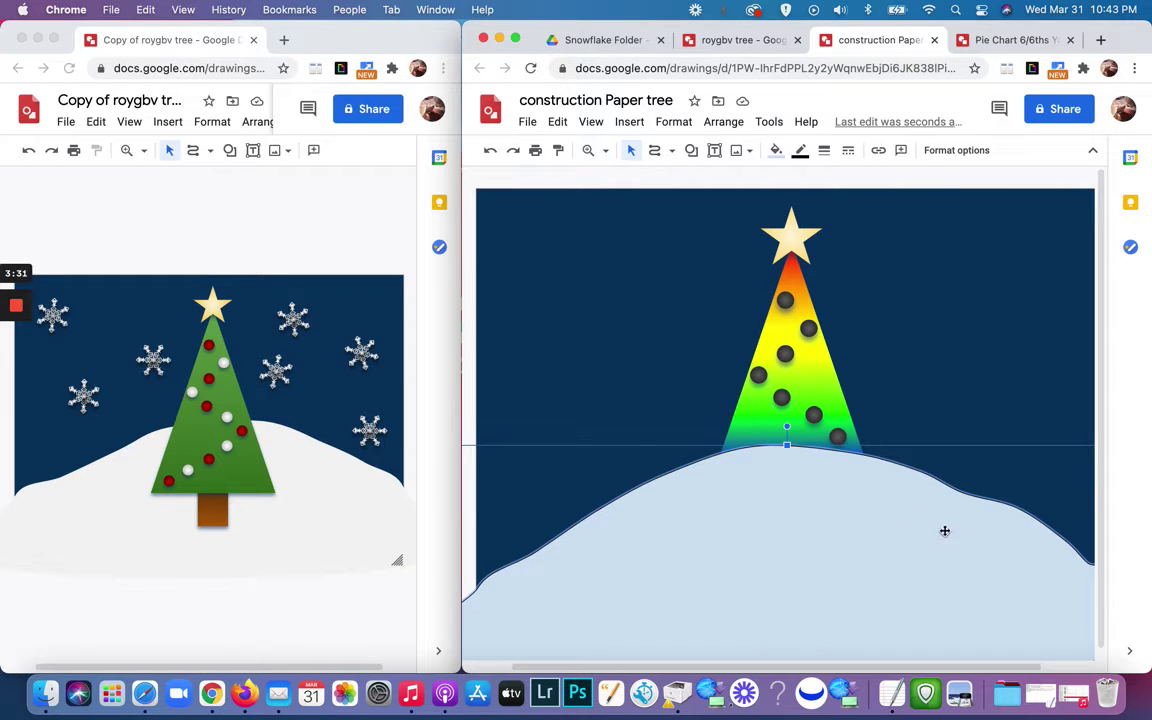
Fill the snow hill with a solid very light grey and send it to the back, behind the tree.
{"action": "left_click", "coordinate": [775, 150]}
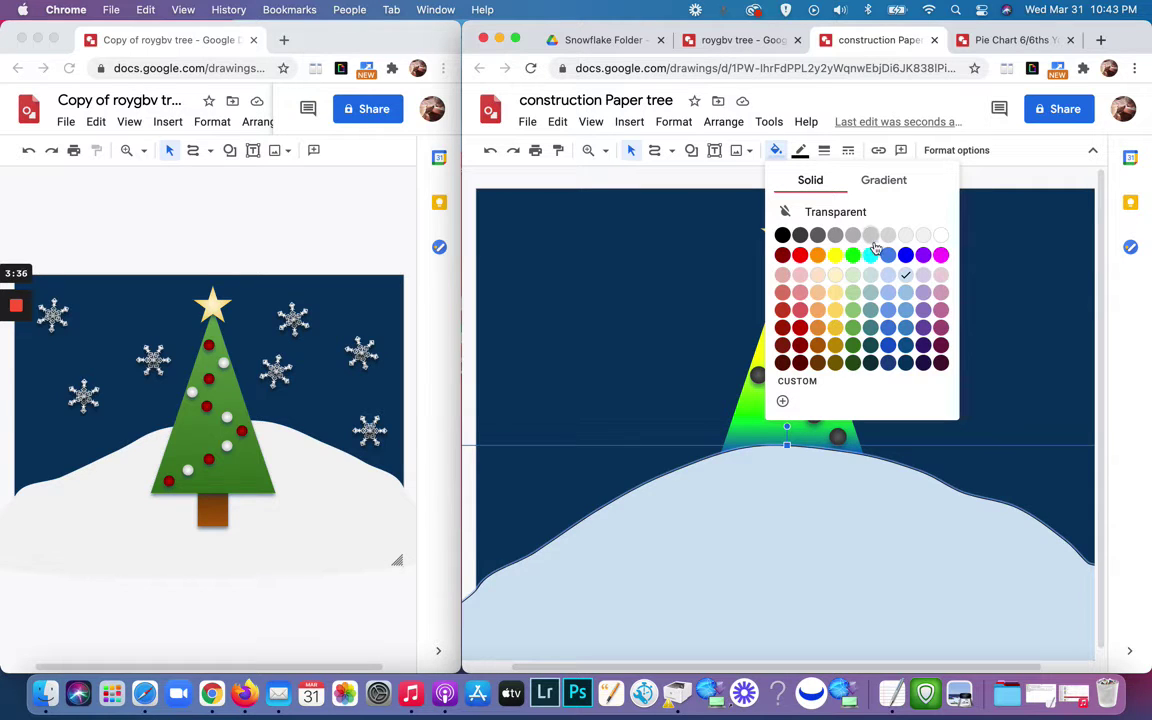
{"action": "left_click", "coordinate": [923, 237]}
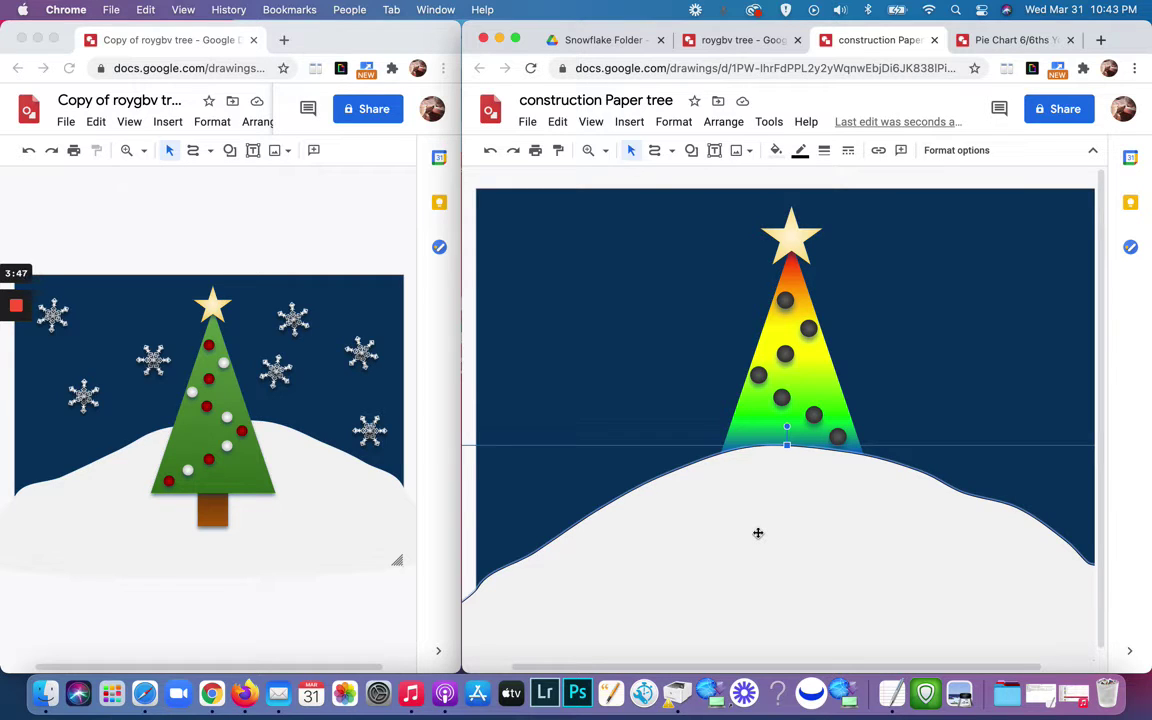
{"action": "left_click", "coordinate": [723, 122]}
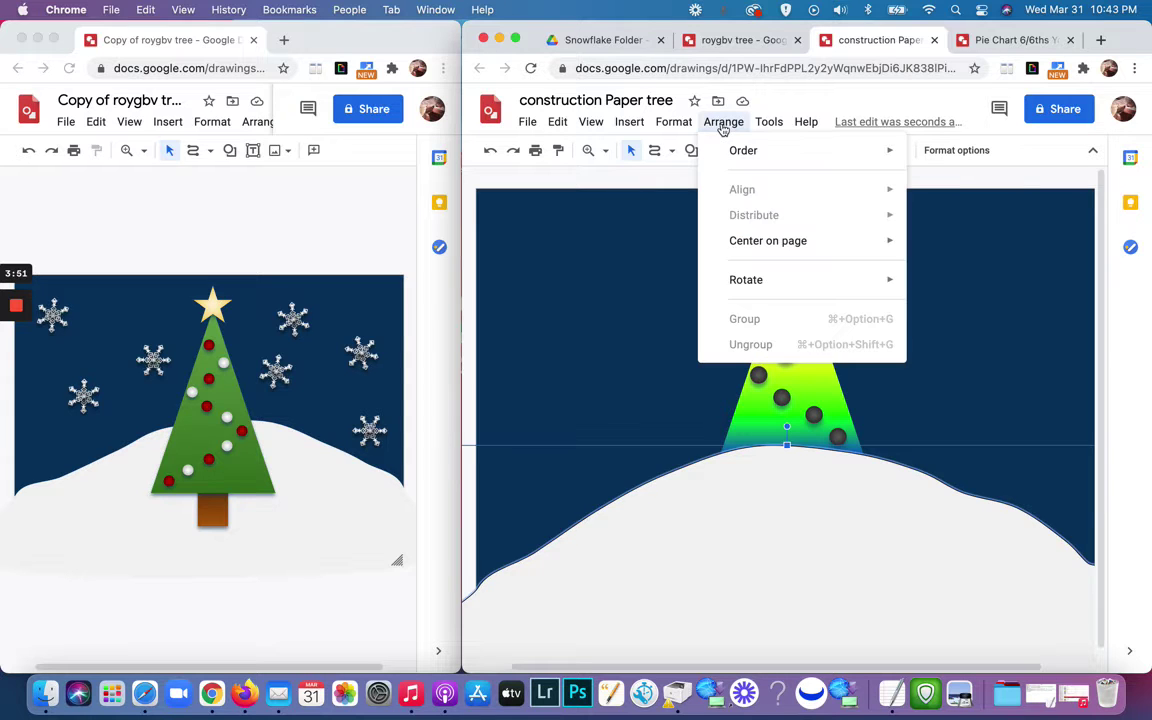
{"action": "mouse_move", "coordinate": [742, 150]}
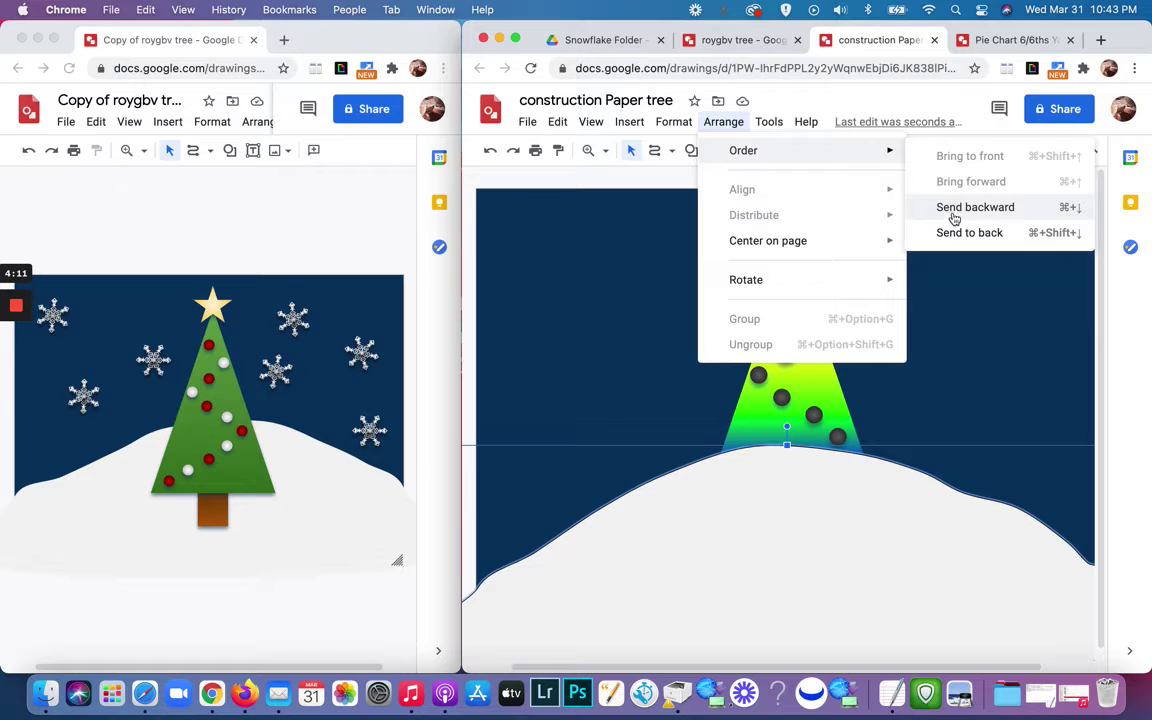
{"action": "left_click", "coordinate": [955, 232]}
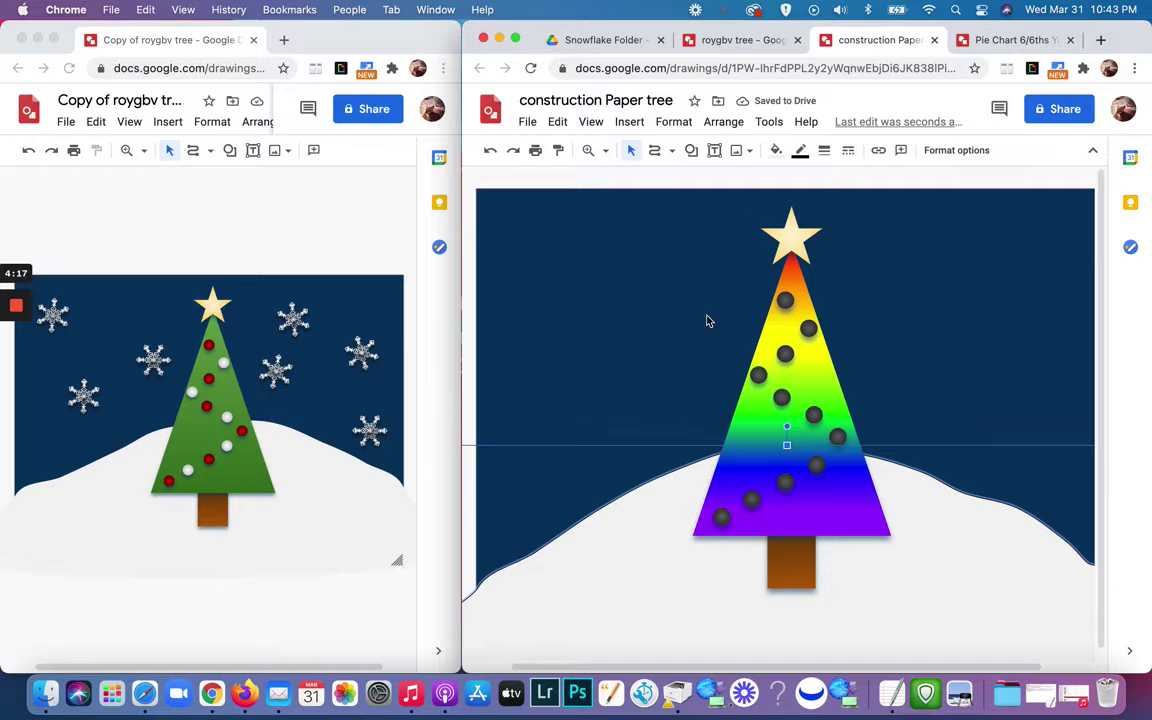
{"action": "left_click", "coordinate": [713, 128]}
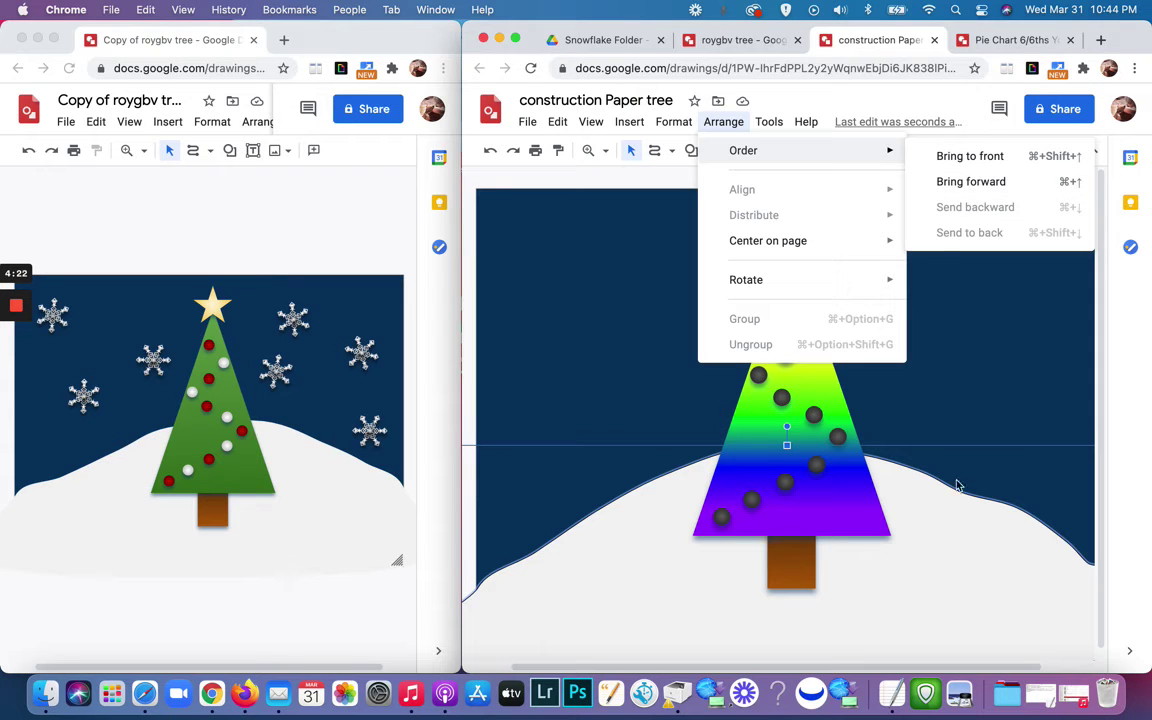
{"action": "left_click", "coordinate": [971, 377]}
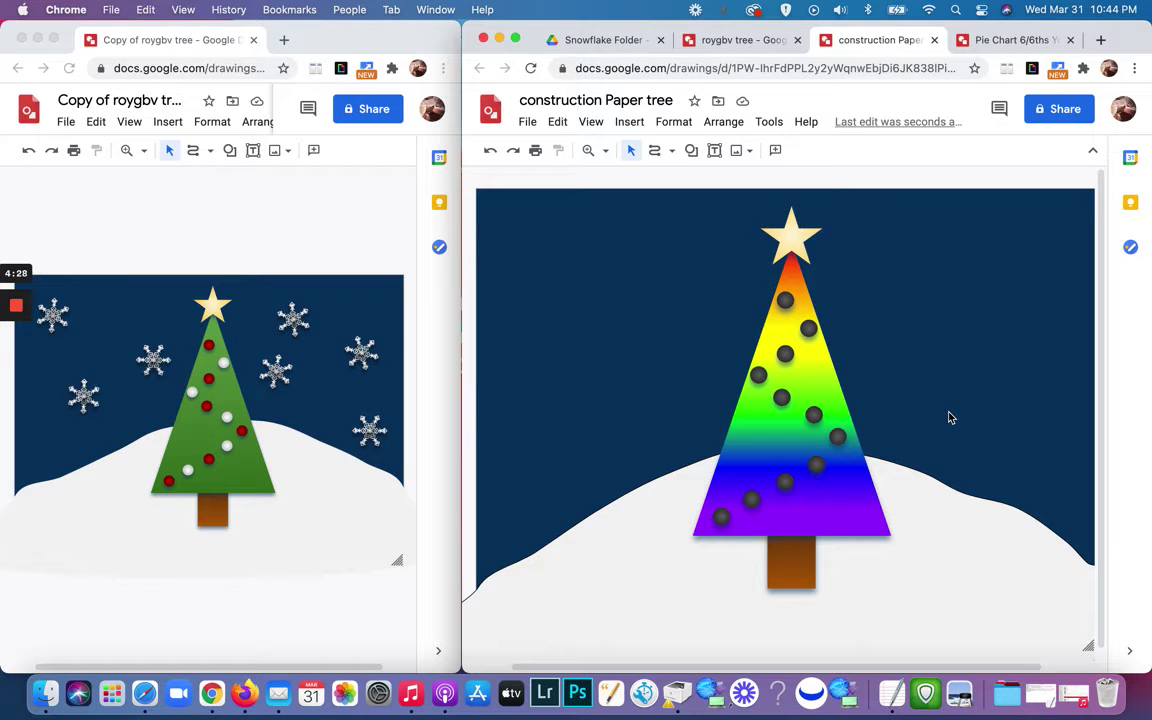
Reshape the snow hill's left slope by moving its two lower curve points slightly up and outward for a rounder bulge.
{"action": "double_click", "coordinate": [660, 534]}
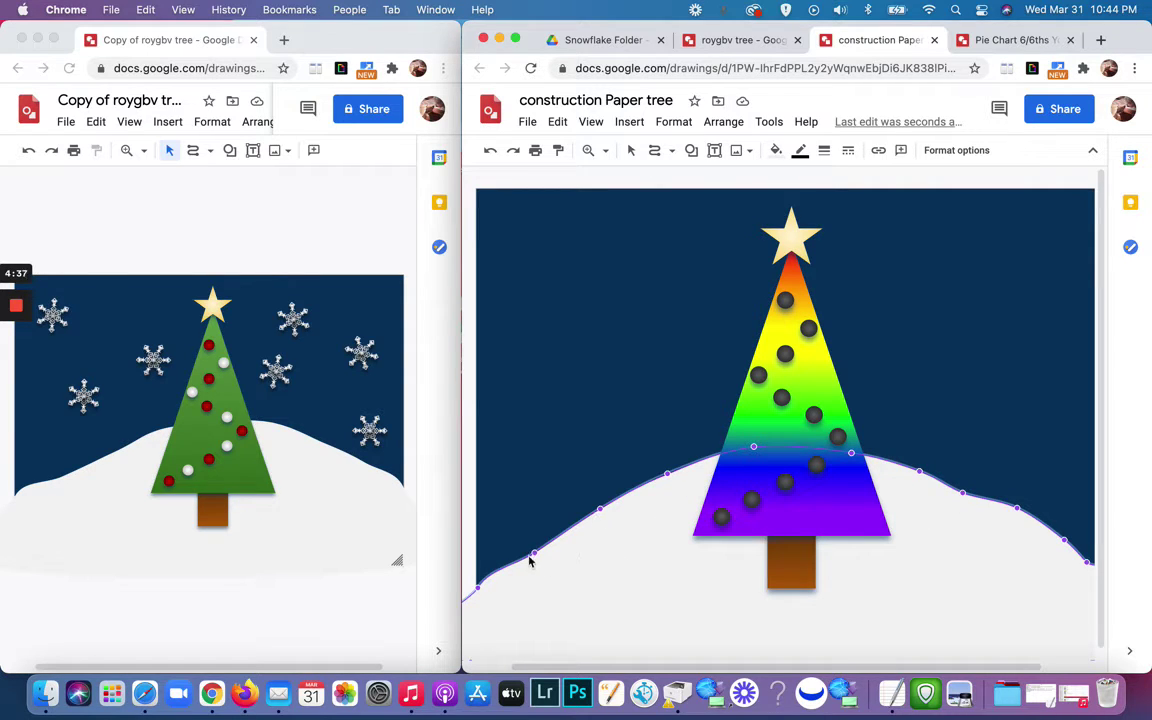
{"action": "left_click_drag", "start_coordinate": [534, 552], "coordinate": [535, 542]}
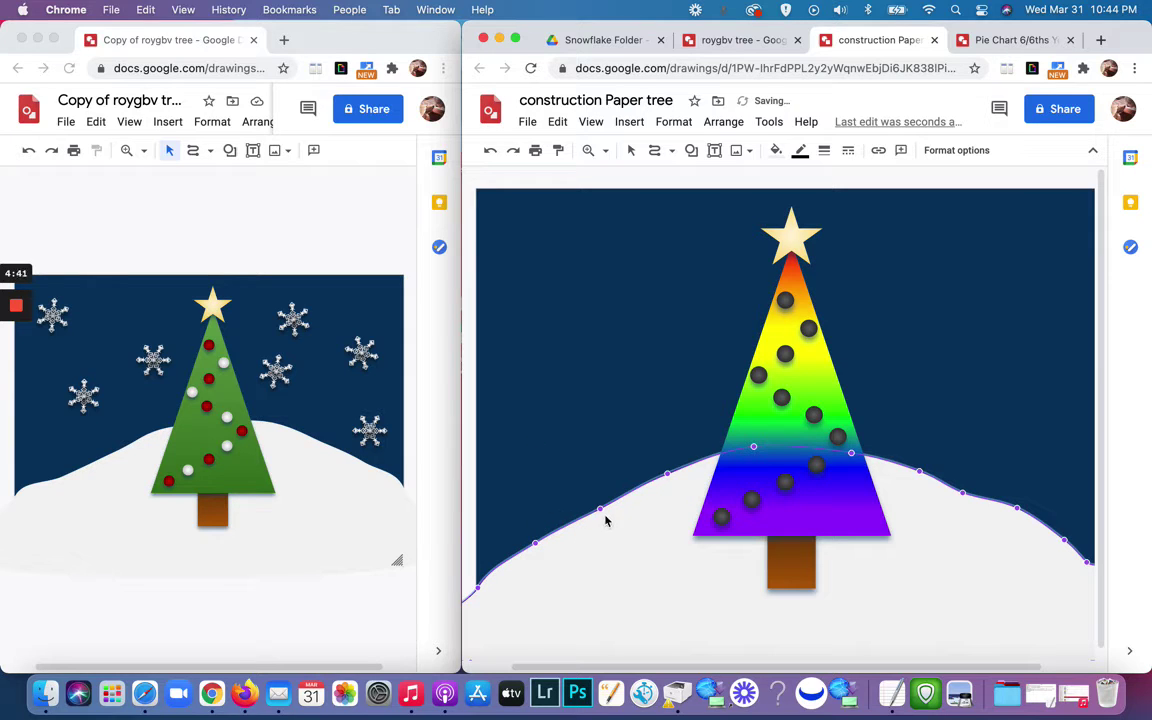
{"action": "left_click_drag", "start_coordinate": [596, 507], "coordinate": [591, 485]}
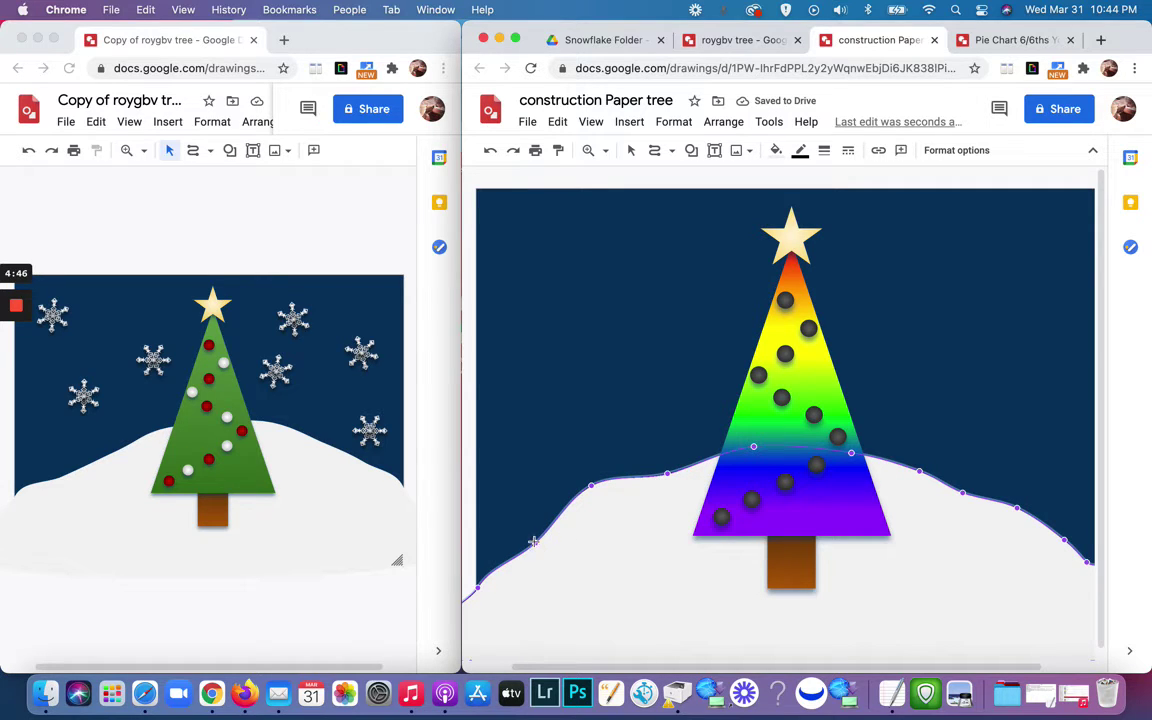
{"action": "left_click_drag", "start_coordinate": [534, 541], "coordinate": [527, 539]}
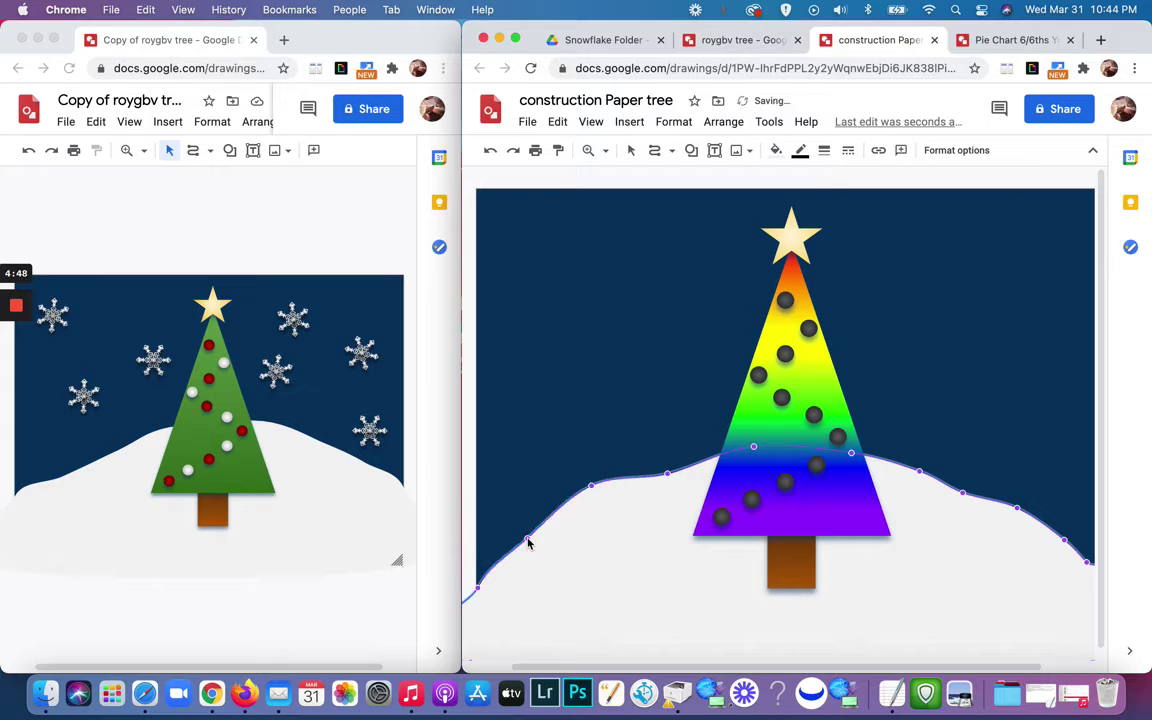
{"action": "left_click", "coordinate": [633, 390]}
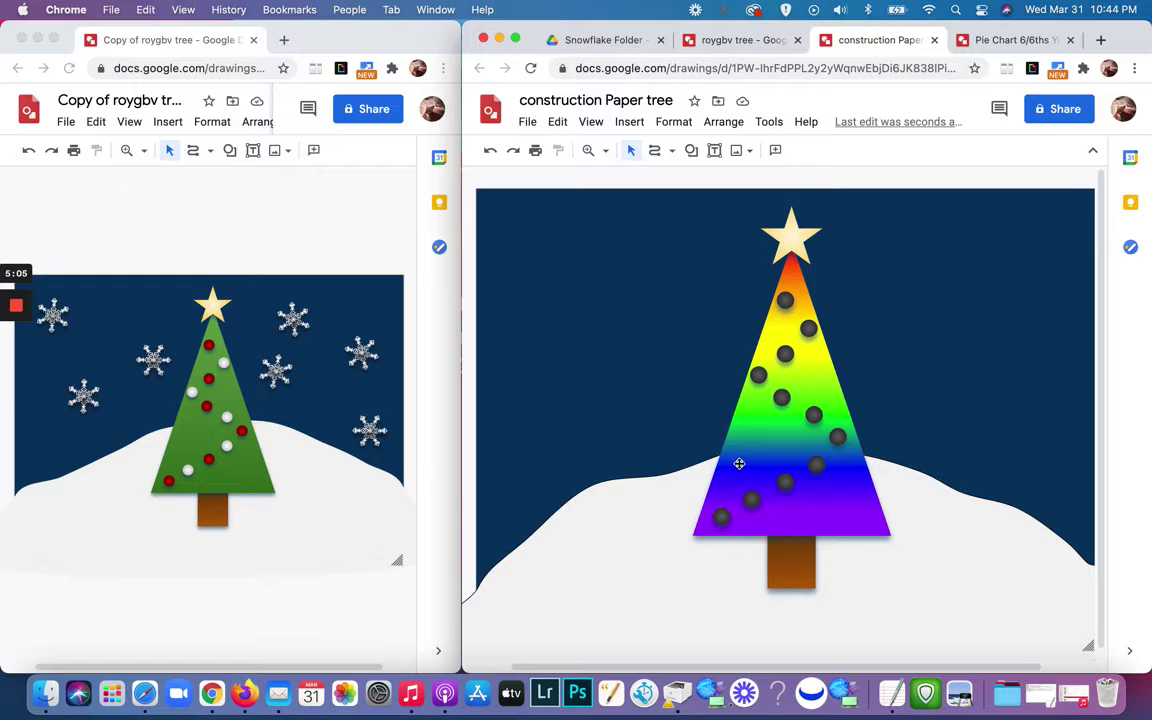
Replace the tree triangle's rainbow fill with the preset dark green linear gradient.
{"action": "left_click", "coordinate": [761, 437]}
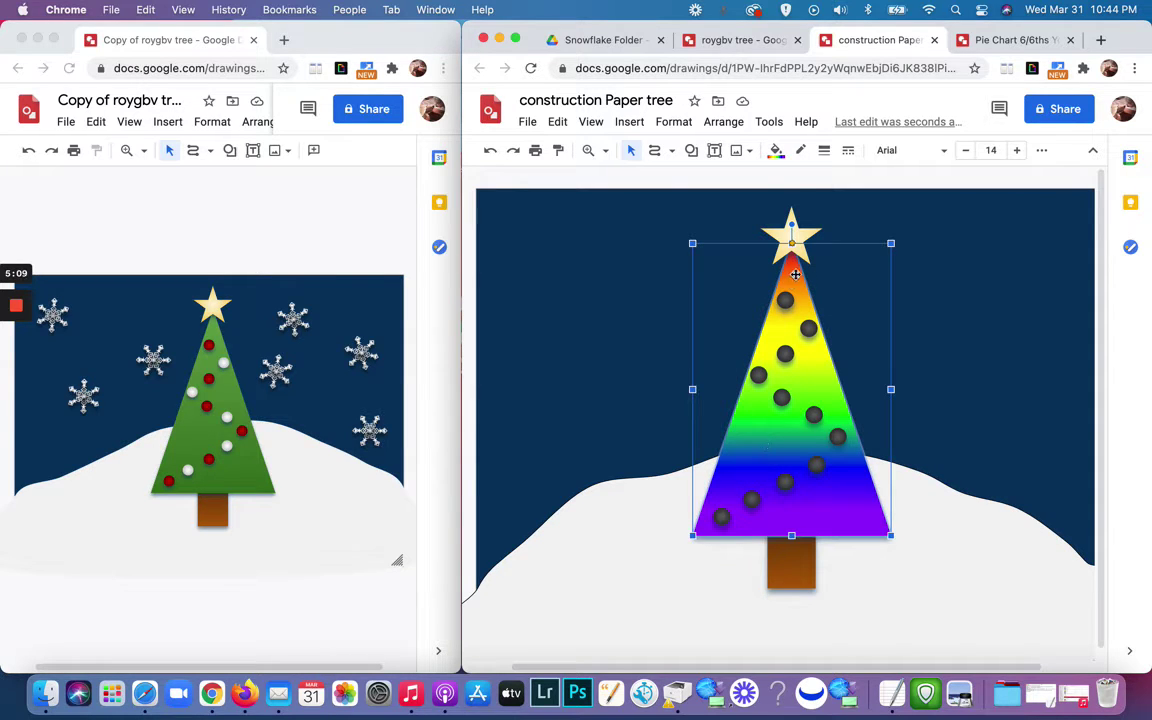
{"action": "left_click", "coordinate": [777, 152]}
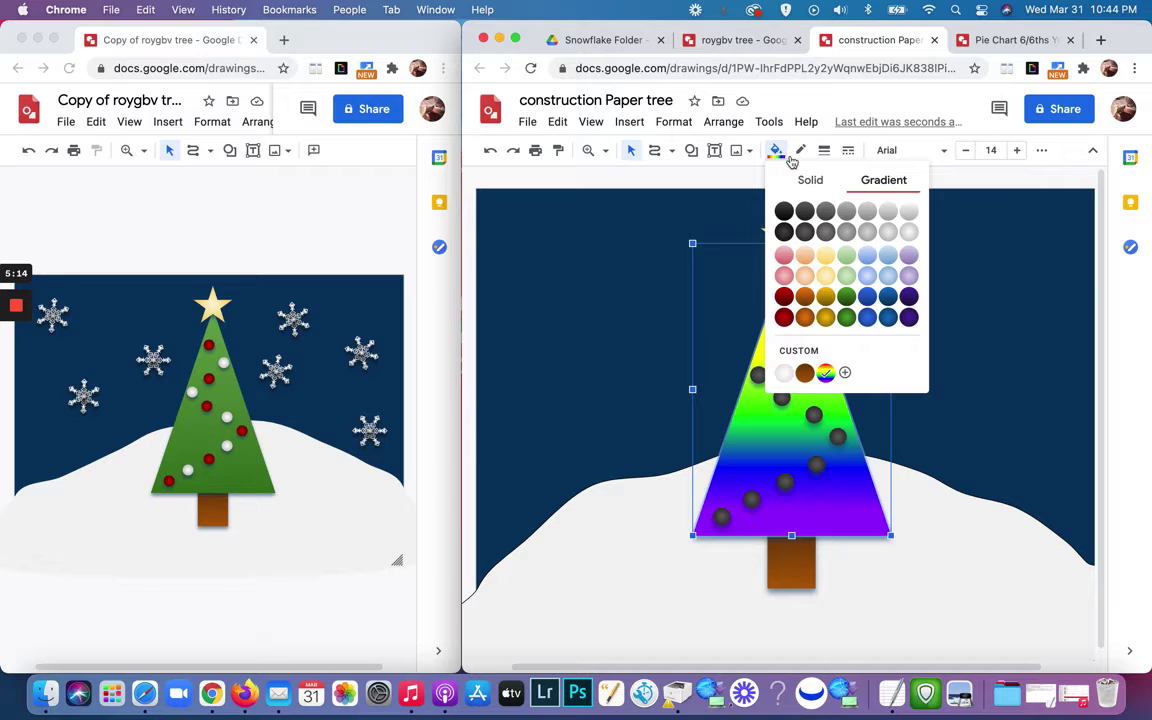
{"action": "left_click", "coordinate": [848, 297]}
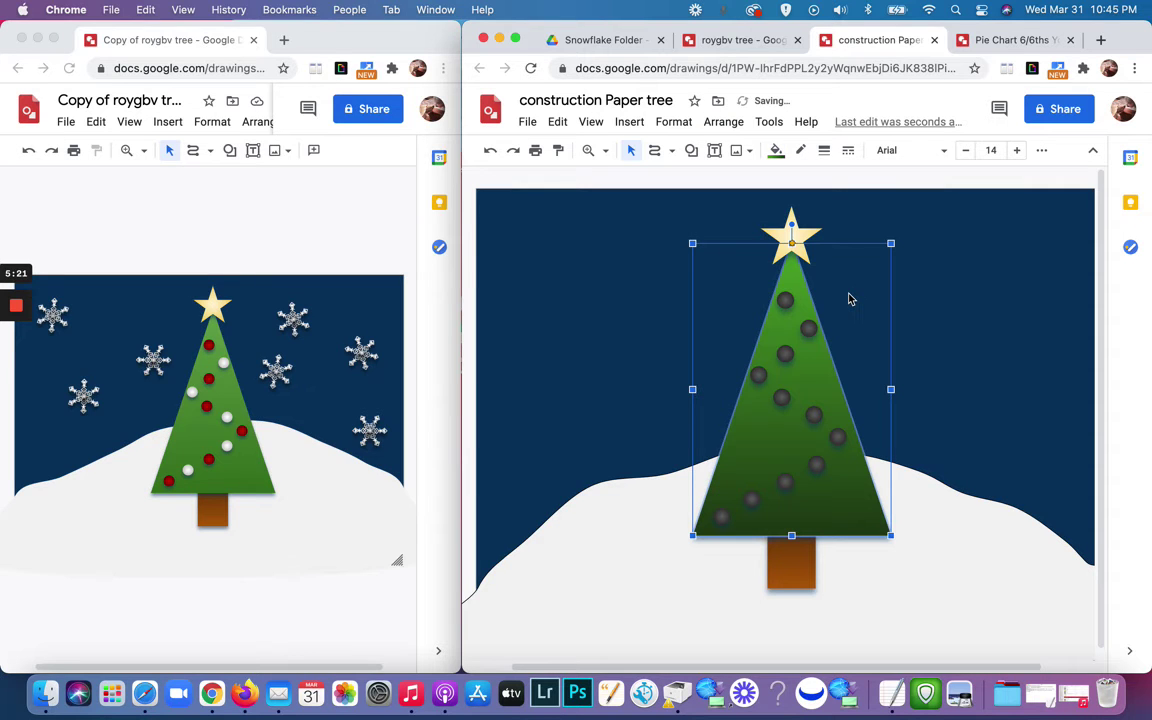
Give the tree a custom linear gradient at 90° with a light green first stop and a dark green last stop.
{"action": "left_click", "coordinate": [778, 155]}
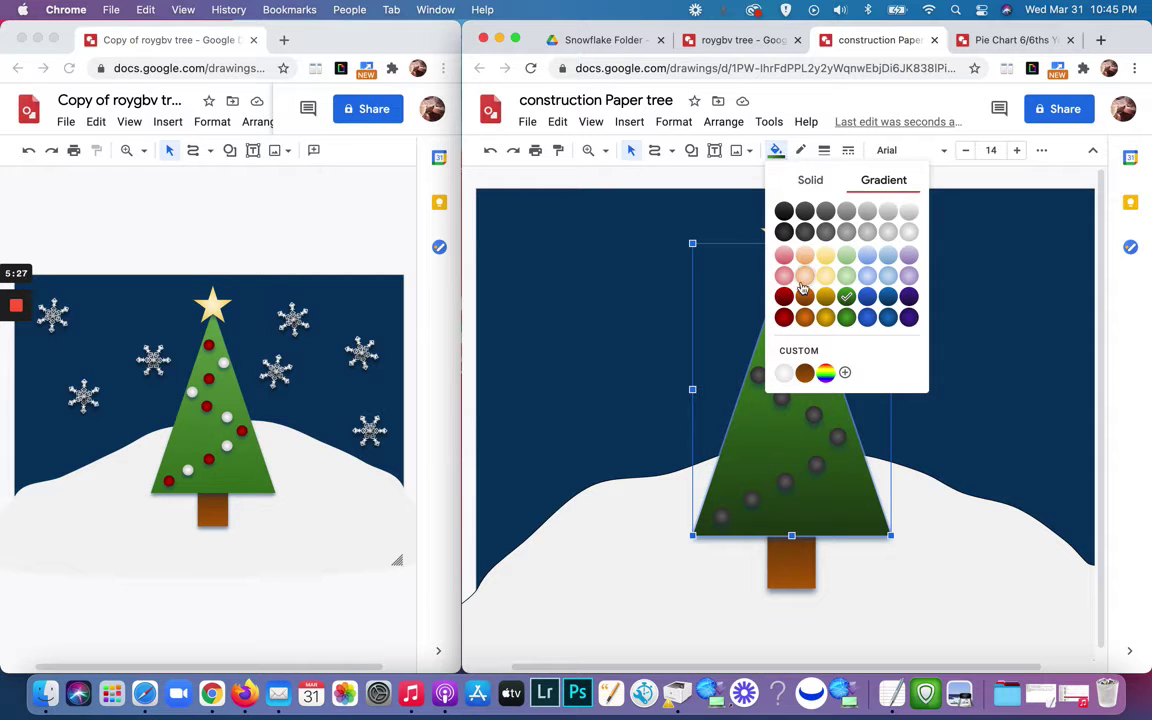
{"action": "left_click", "coordinate": [799, 352]}
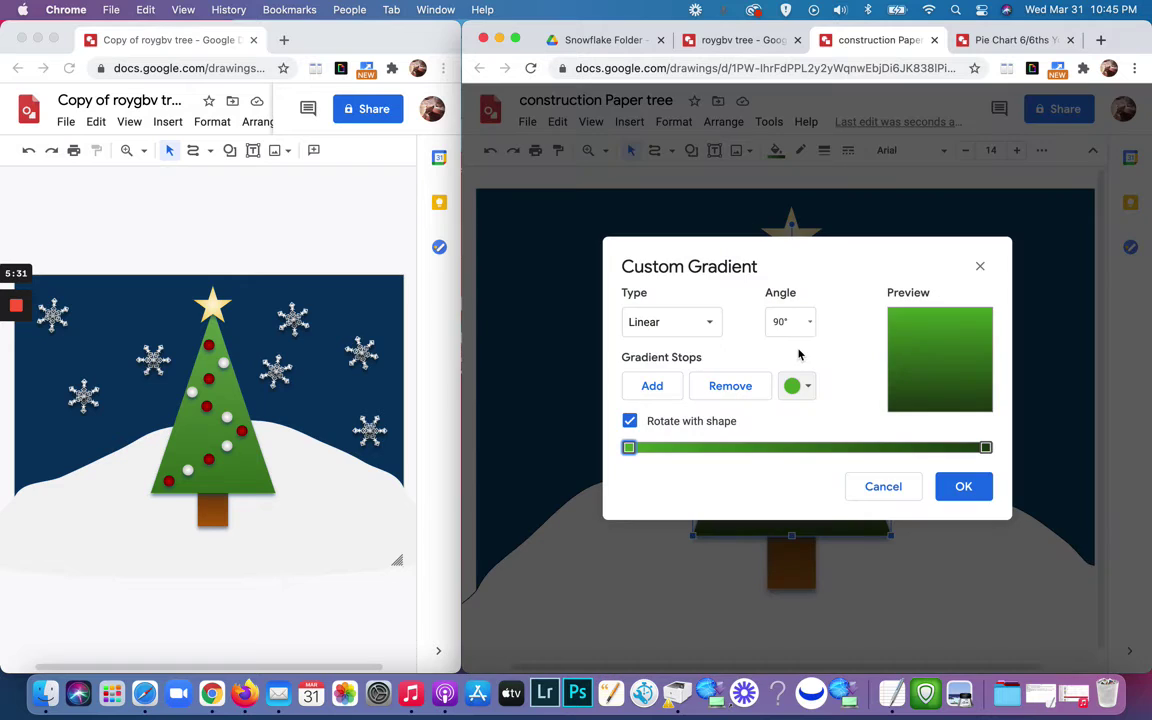
{"action": "left_click", "coordinate": [986, 449]}
{"action": "left_click", "coordinate": [806, 386]}
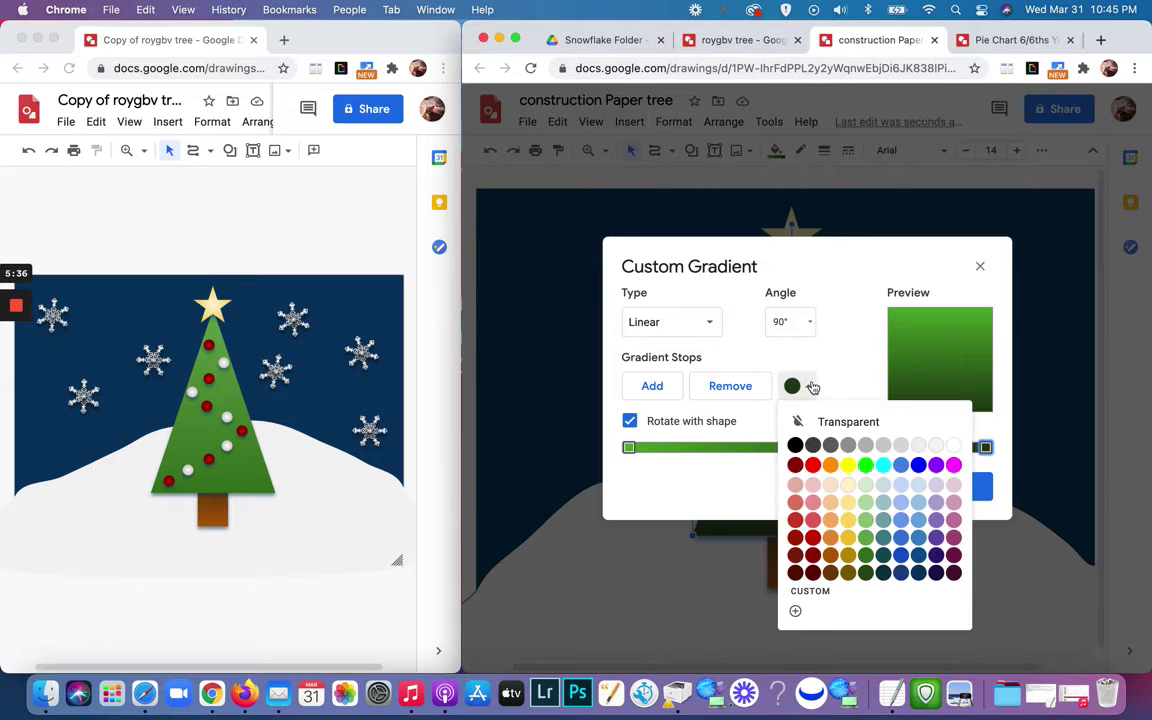
{"action": "left_click", "coordinate": [865, 554]}
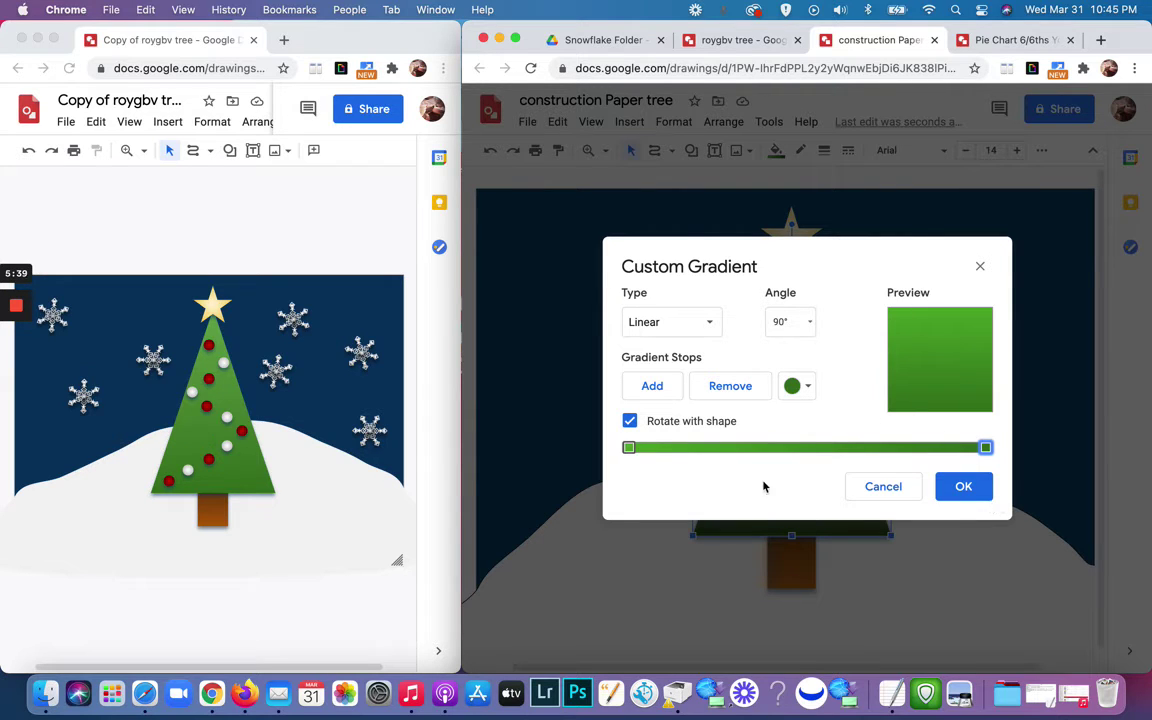
{"action": "left_click", "coordinate": [629, 448]}
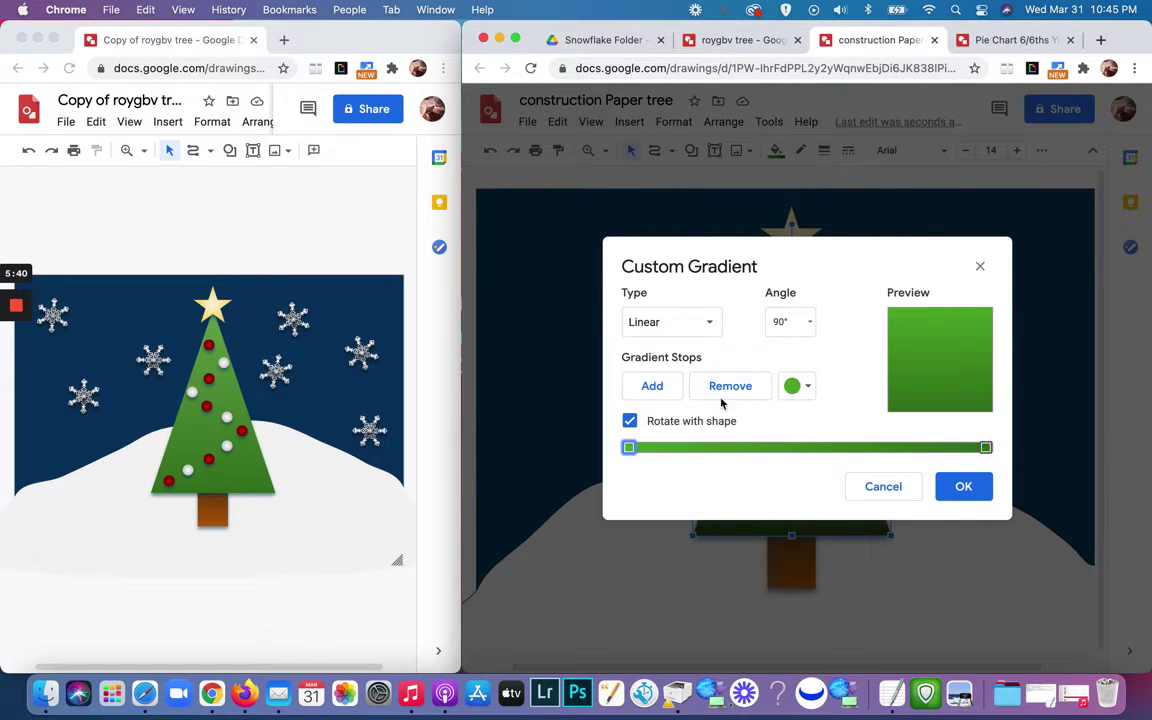
{"action": "left_click", "coordinate": [804, 386]}
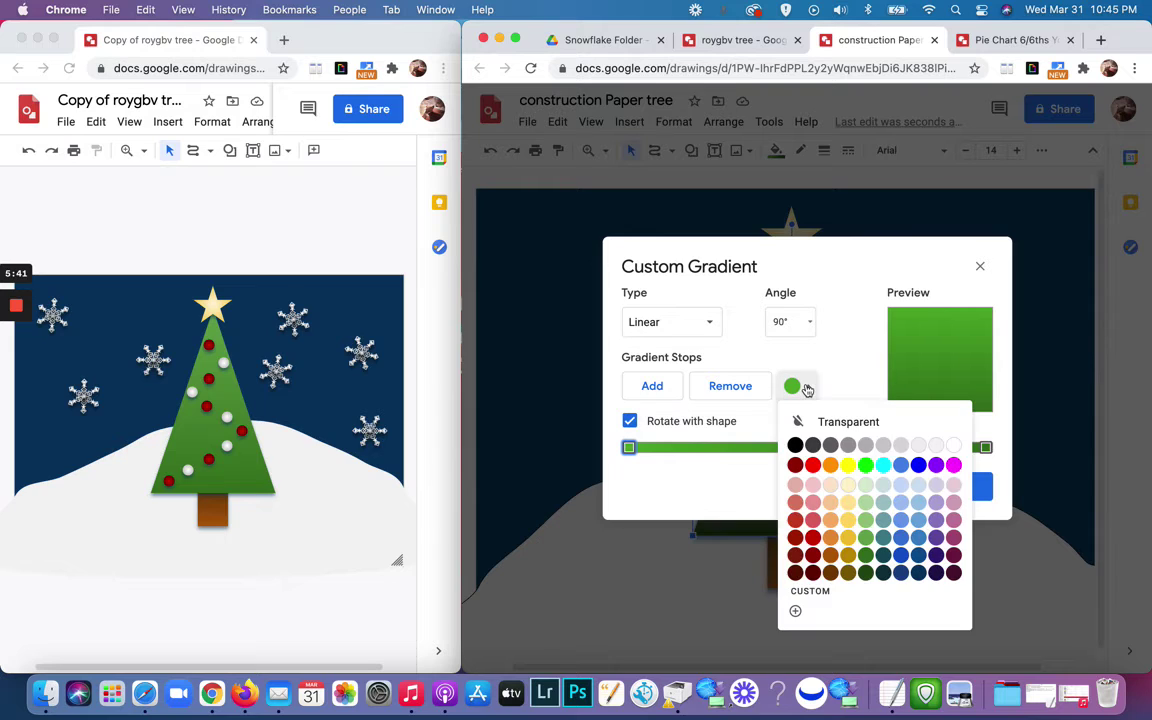
{"action": "left_click", "coordinate": [866, 537]}
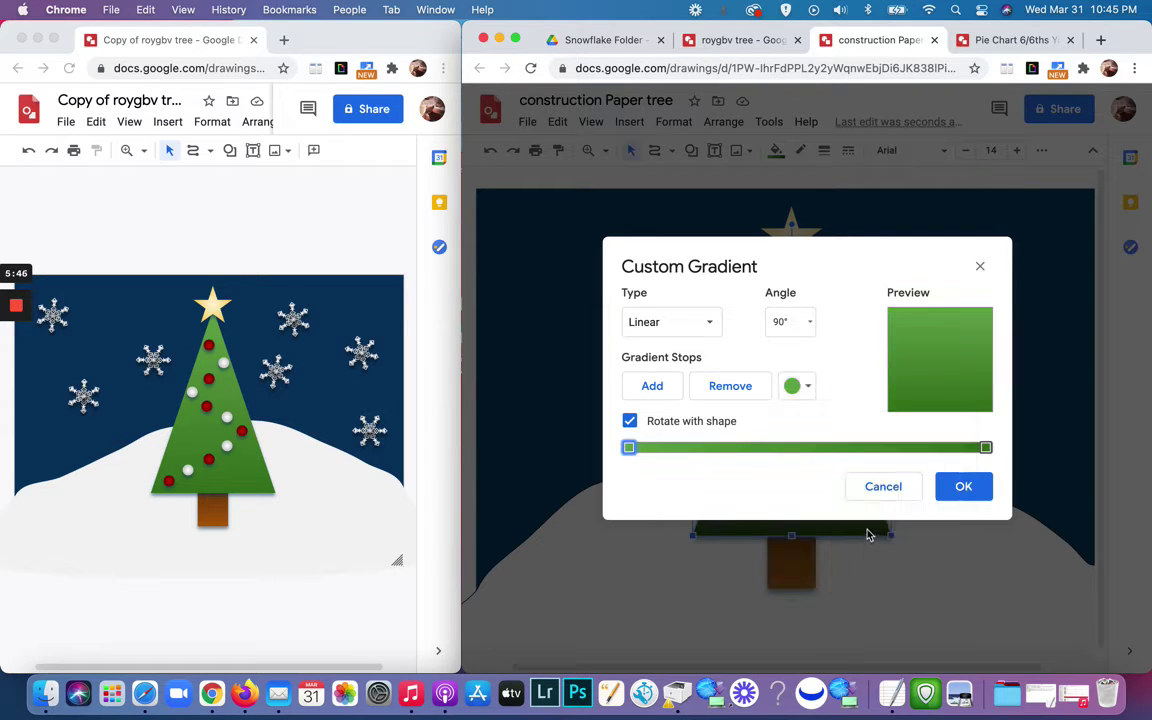
{"action": "left_click", "coordinate": [807, 387]}
{"action": "left_click", "coordinate": [866, 520]}
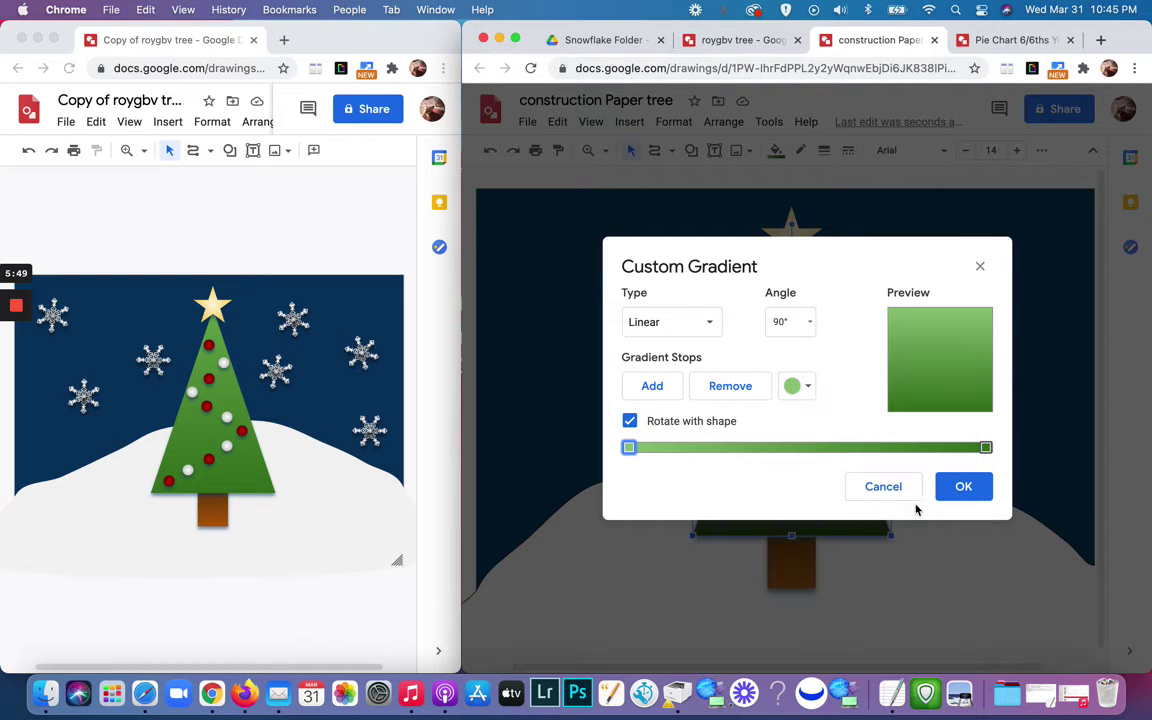
{"action": "left_click", "coordinate": [966, 487]}
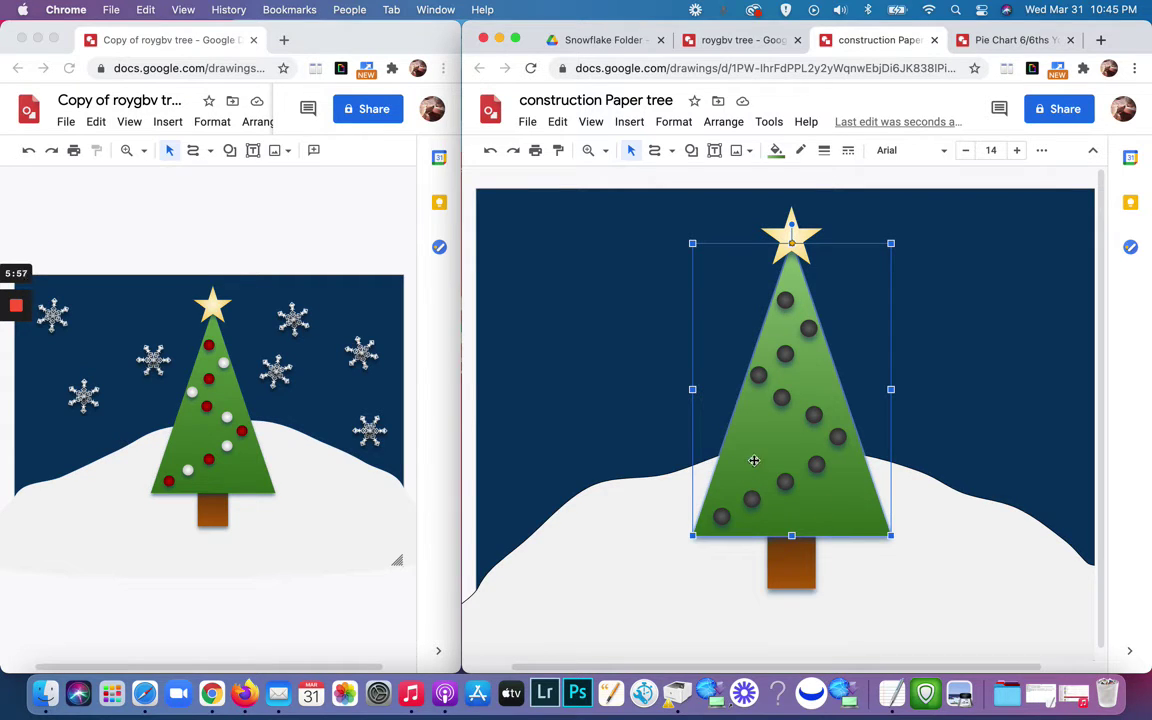
Lighten the tree's custom gradient to a pale green first stop and a medium green last stop.
{"action": "left_click", "coordinate": [776, 150]}
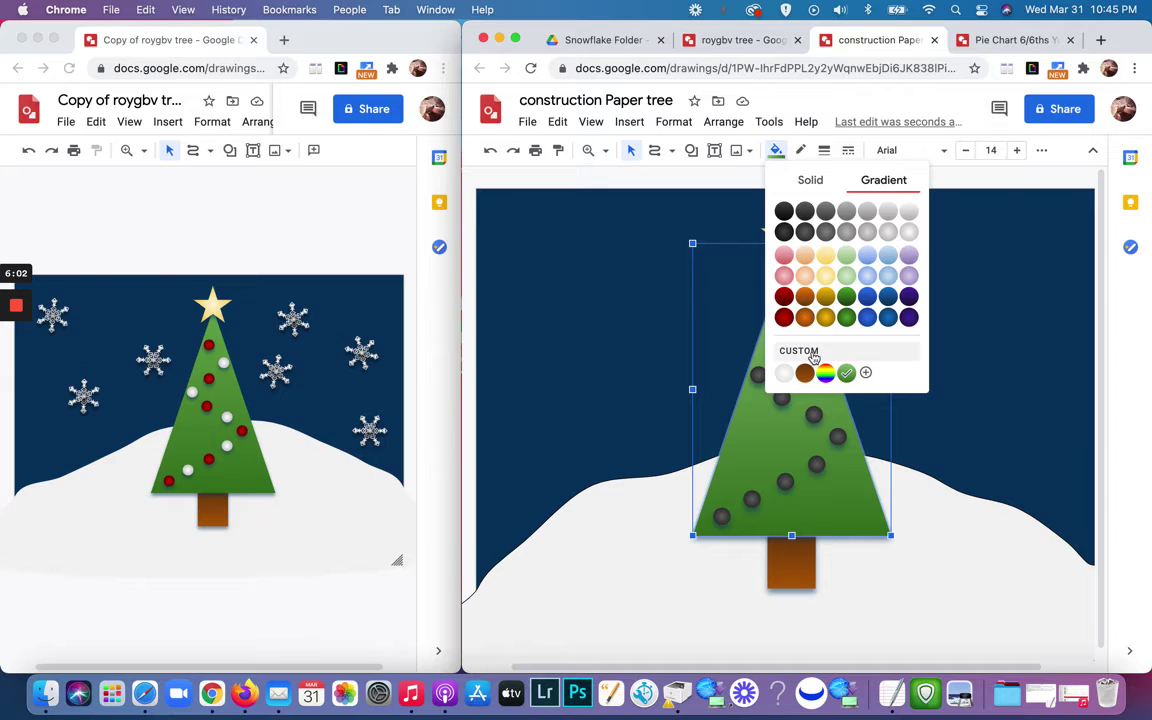
{"action": "left_click", "coordinate": [864, 372]}
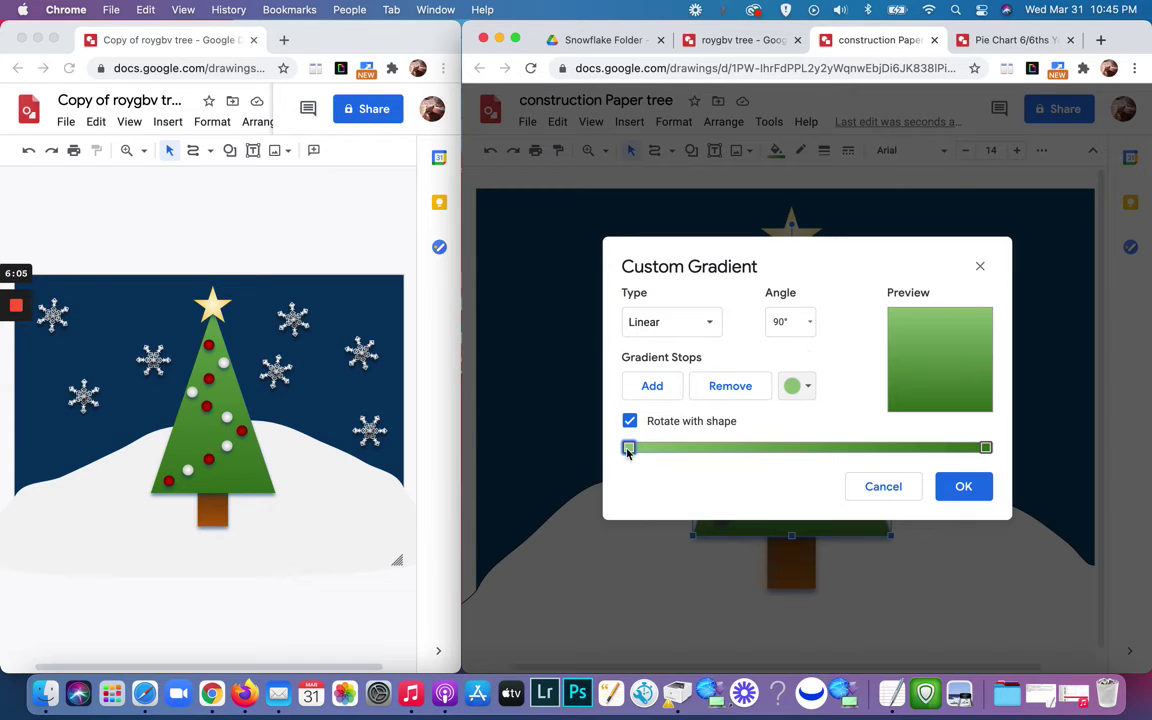
{"action": "left_click", "coordinate": [985, 447]}
{"action": "left_click", "coordinate": [806, 387]}
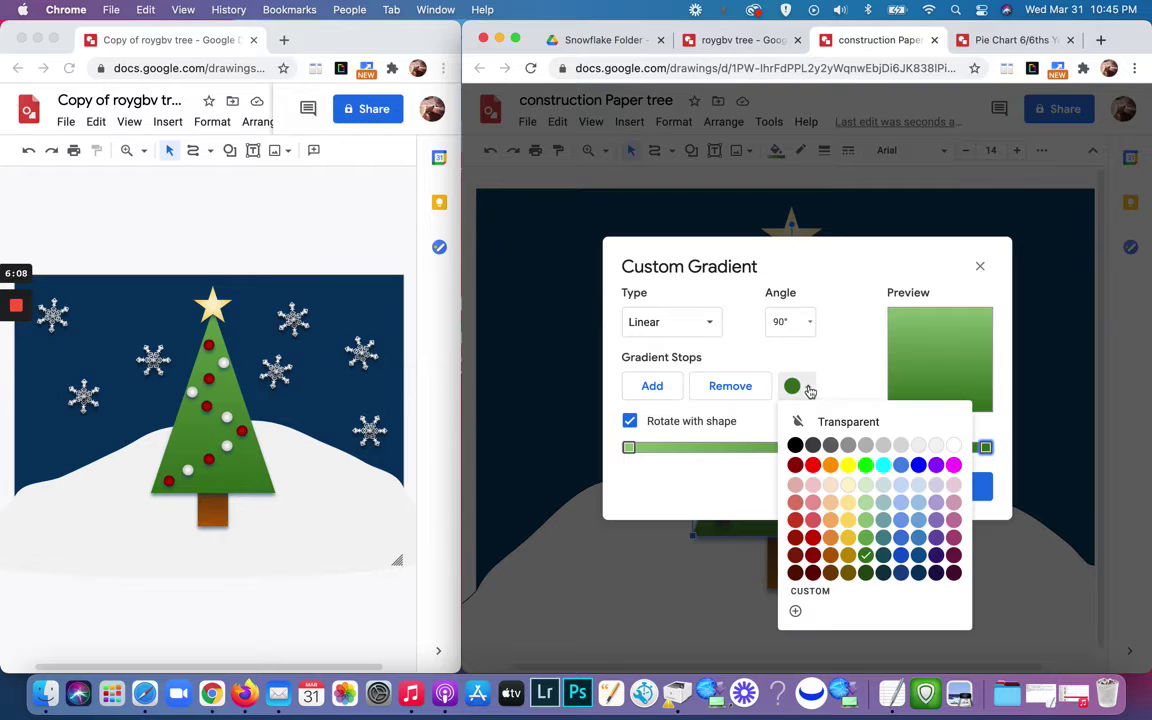
{"action": "left_click", "coordinate": [866, 539]}
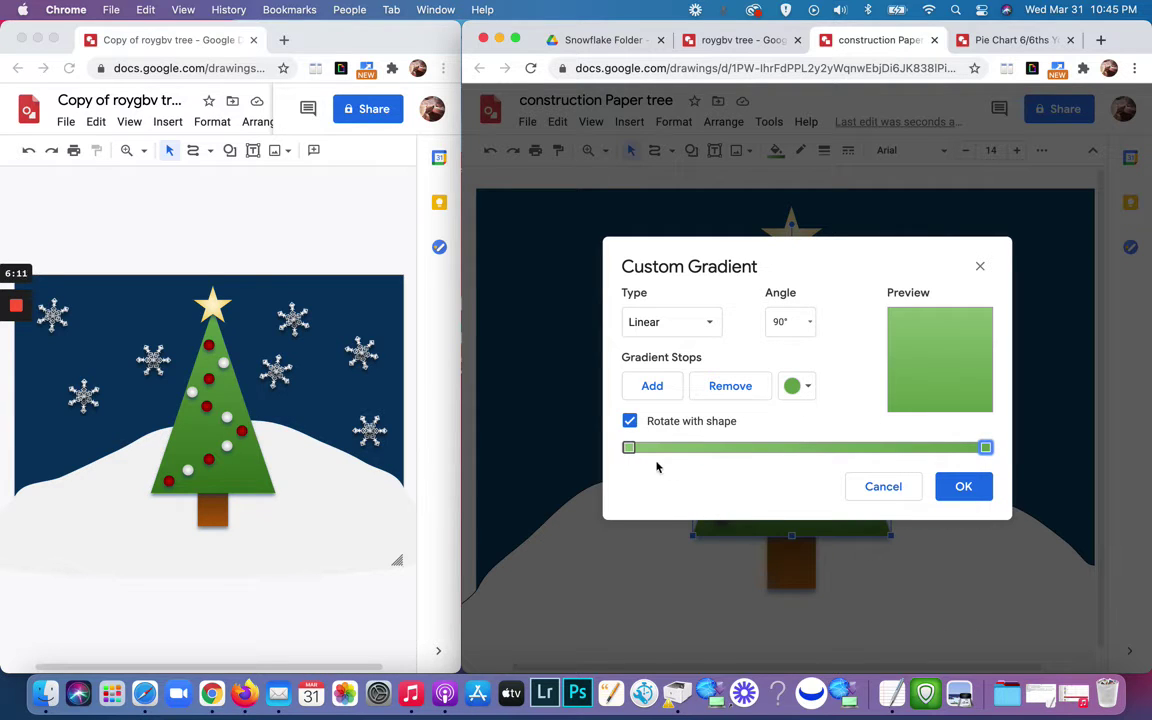
{"action": "left_click", "coordinate": [628, 447]}
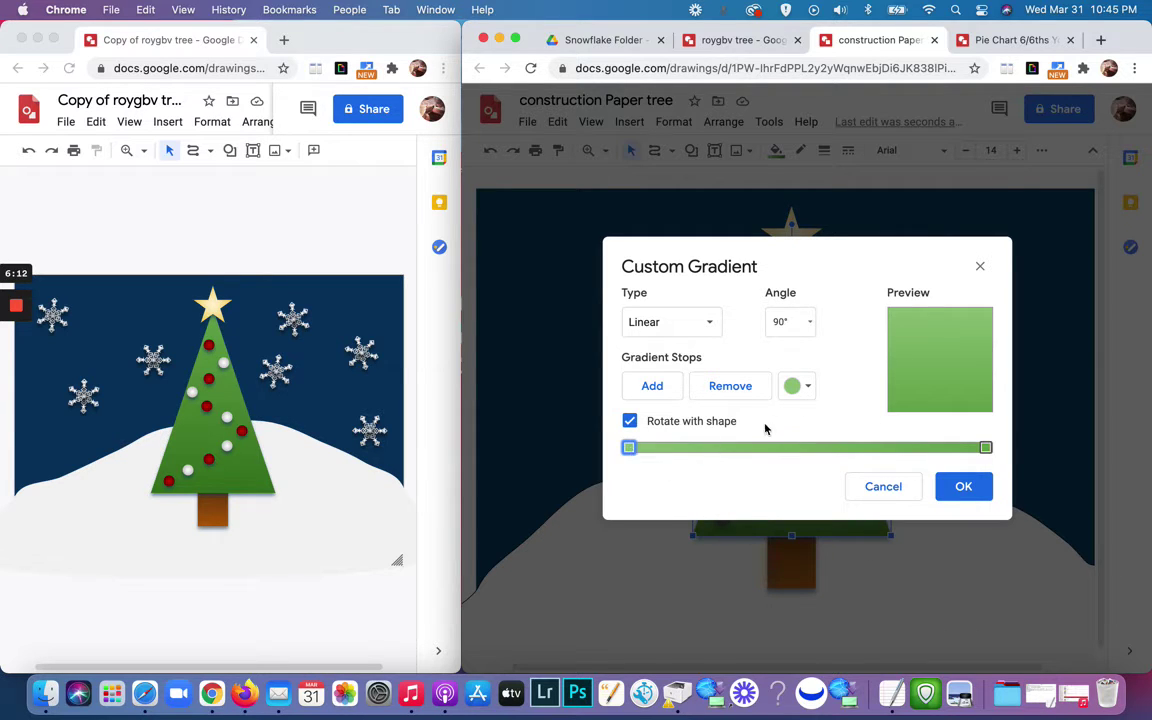
{"action": "left_click", "coordinate": [809, 387]}
{"action": "left_click", "coordinate": [868, 511]}
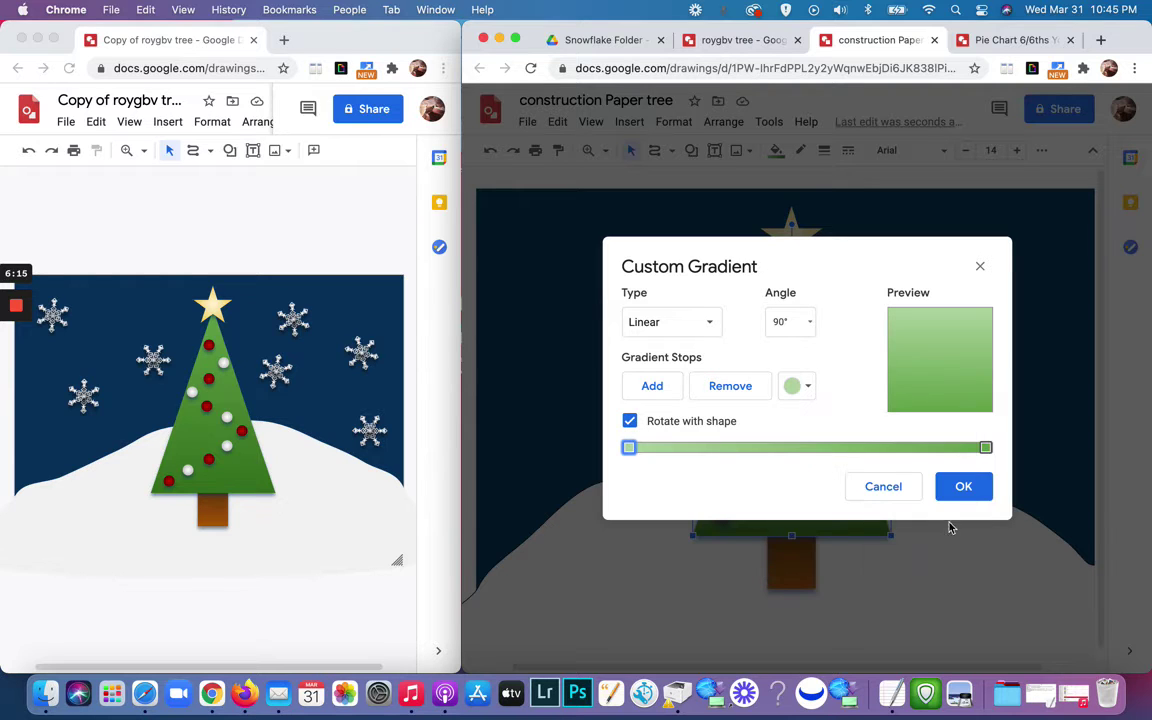
{"action": "left_click", "coordinate": [963, 494]}
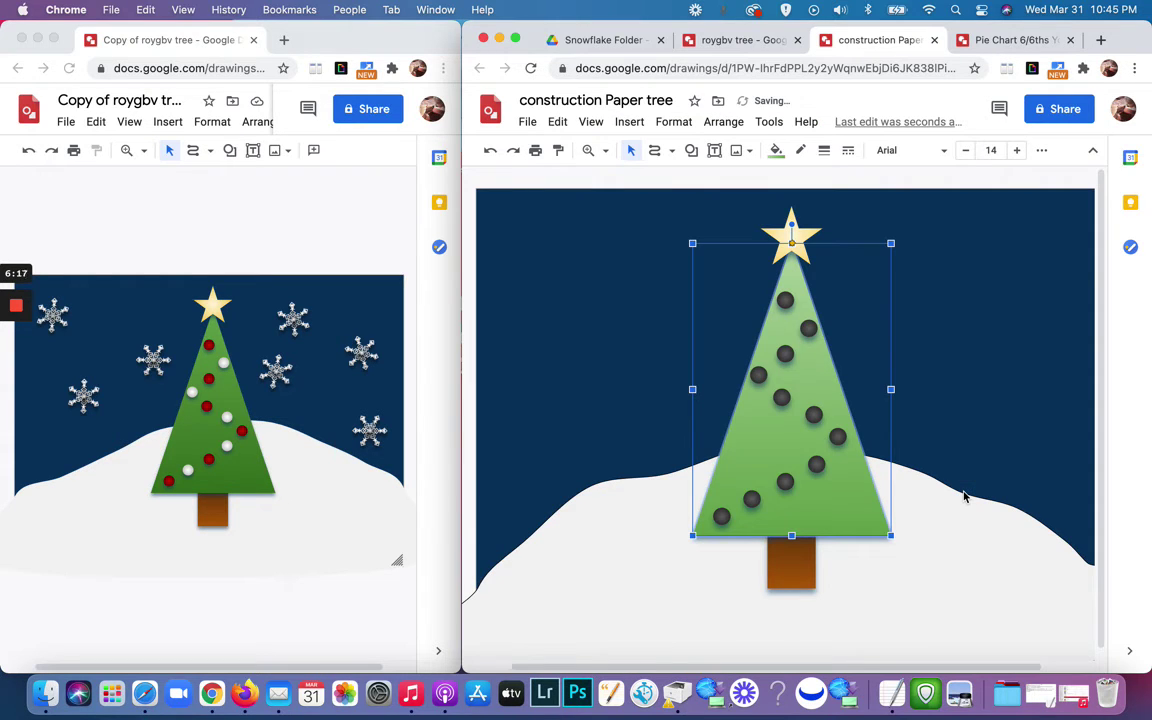
{"action": "left_click", "coordinate": [995, 402]}
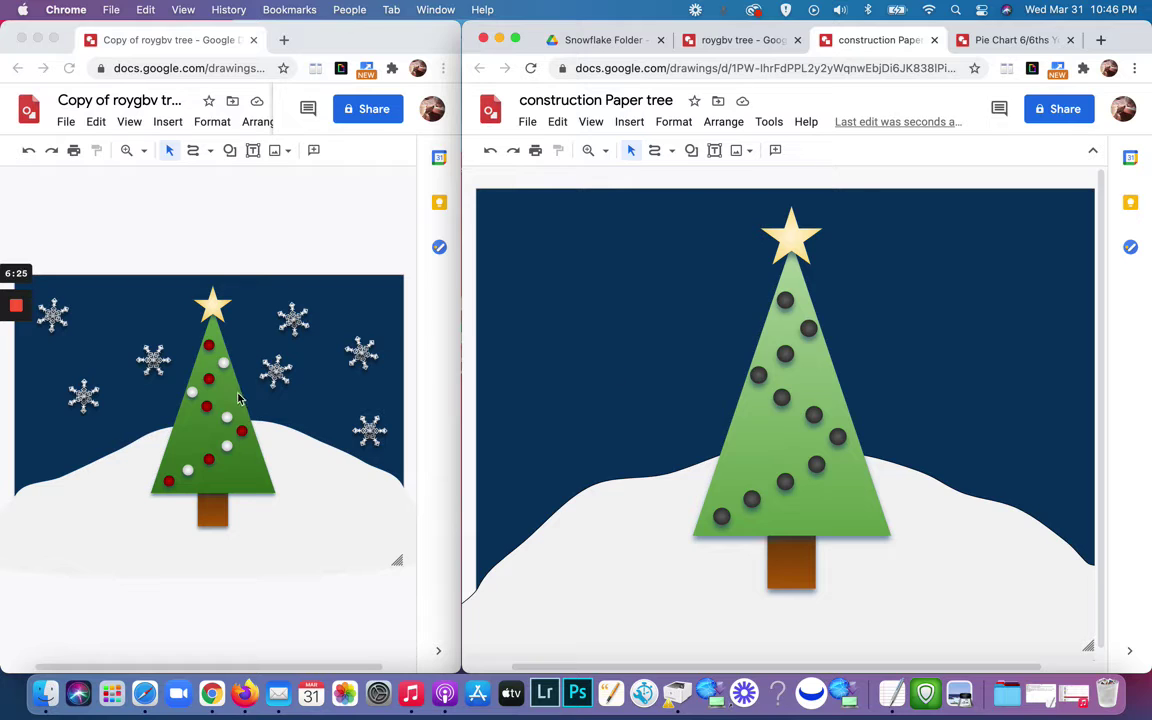
Fill the topmost ornament with the preset dark red radial gradient.
{"action": "left_click", "coordinate": [785, 299]}
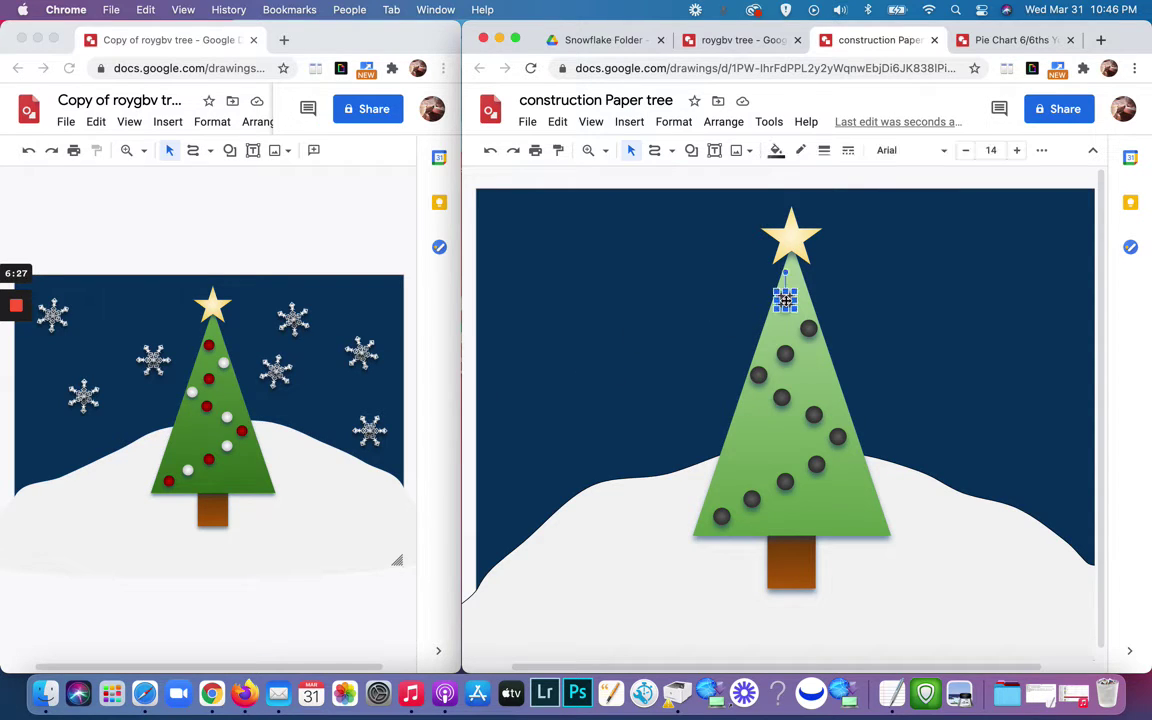
{"action": "left_click", "coordinate": [776, 150]}
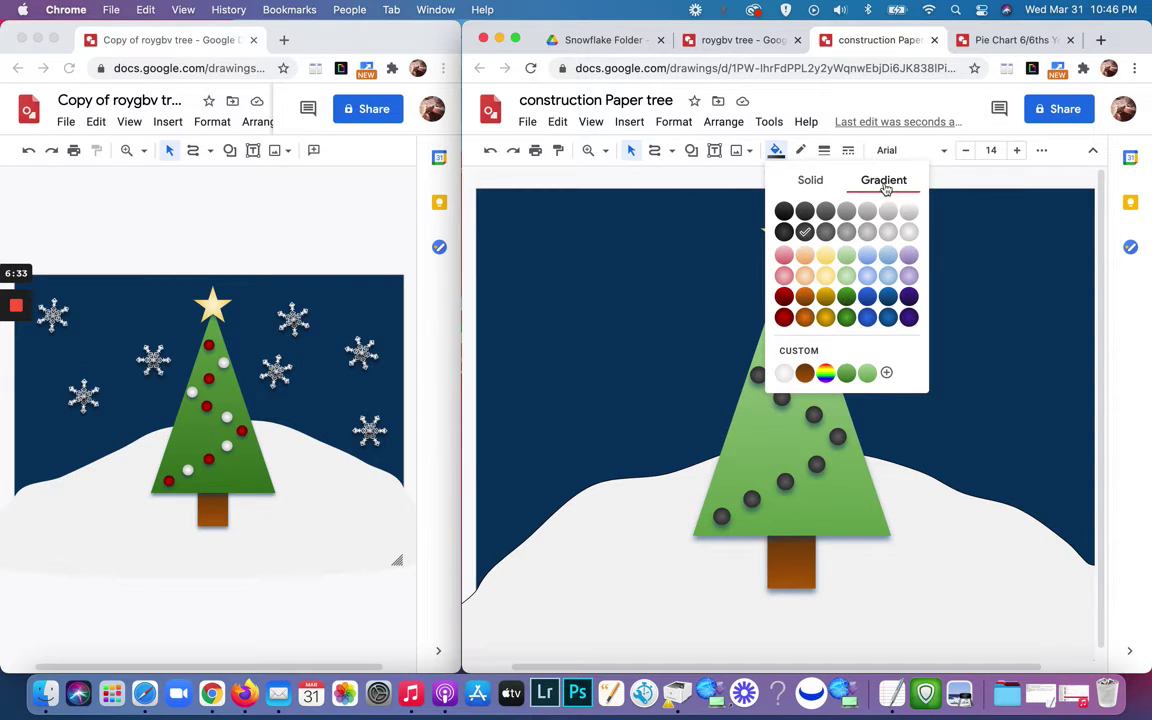
{"action": "left_click", "coordinate": [784, 296]}
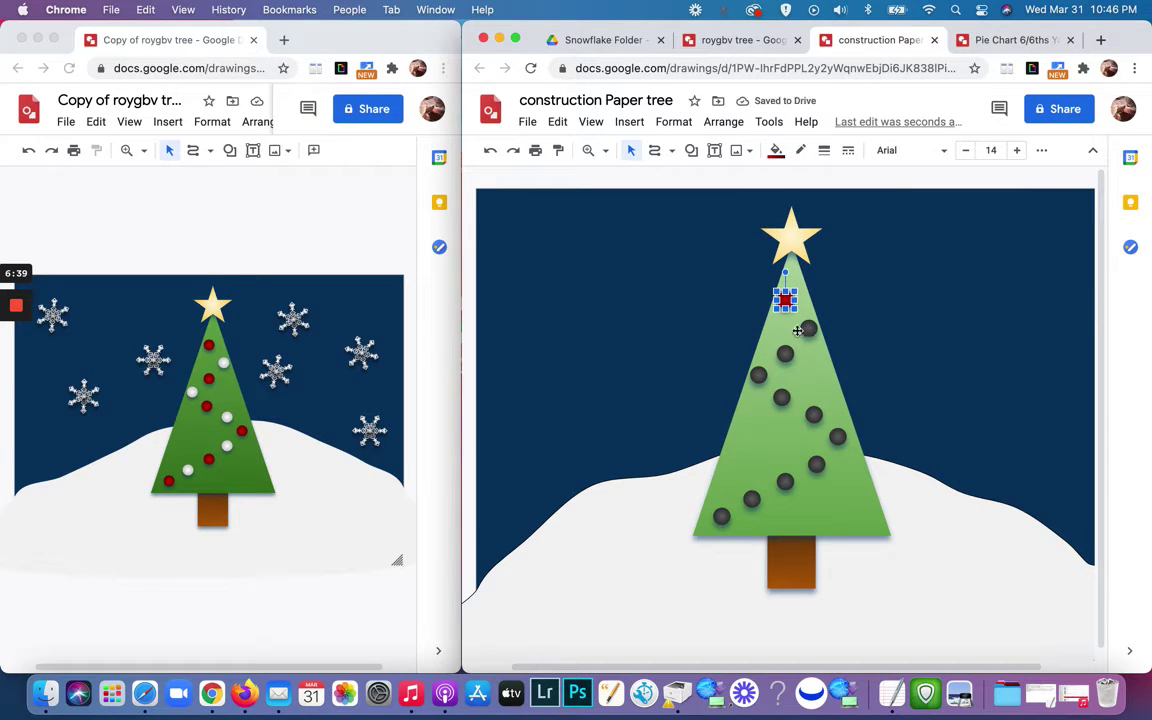
Start a custom radial gradient for the topmost ornament and add a bright red stop slightly before the gradient's midpoint.
{"action": "left_click", "coordinate": [775, 155]}
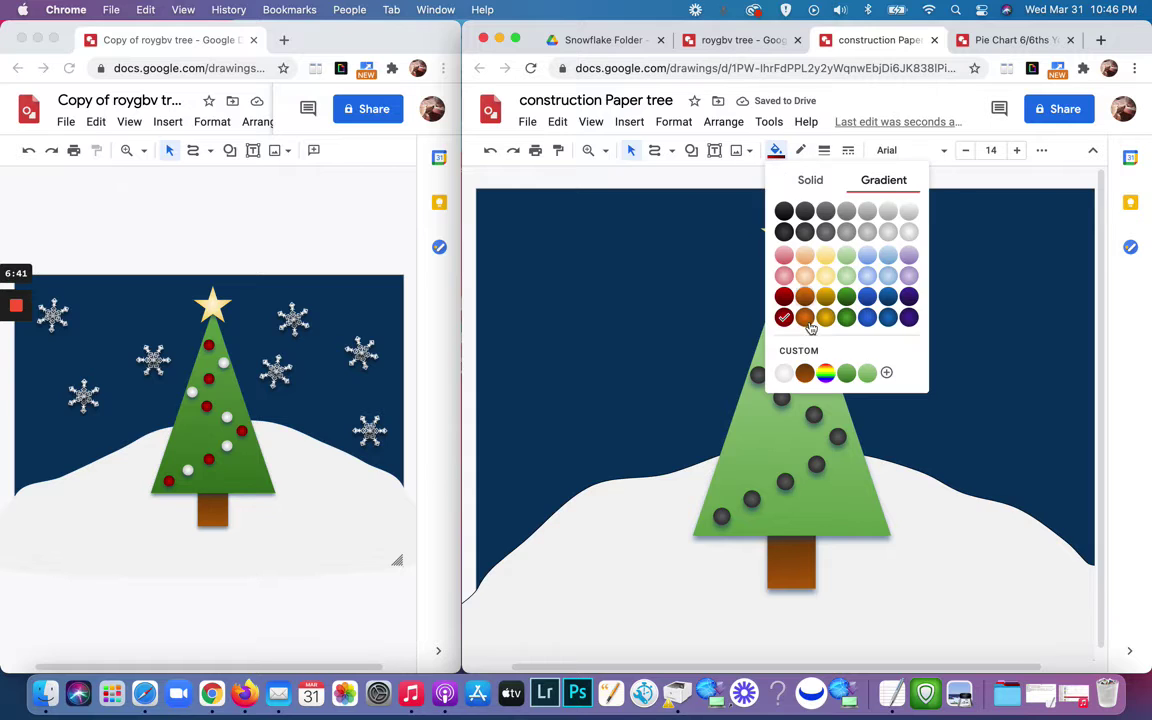
{"action": "left_click", "coordinate": [884, 375]}
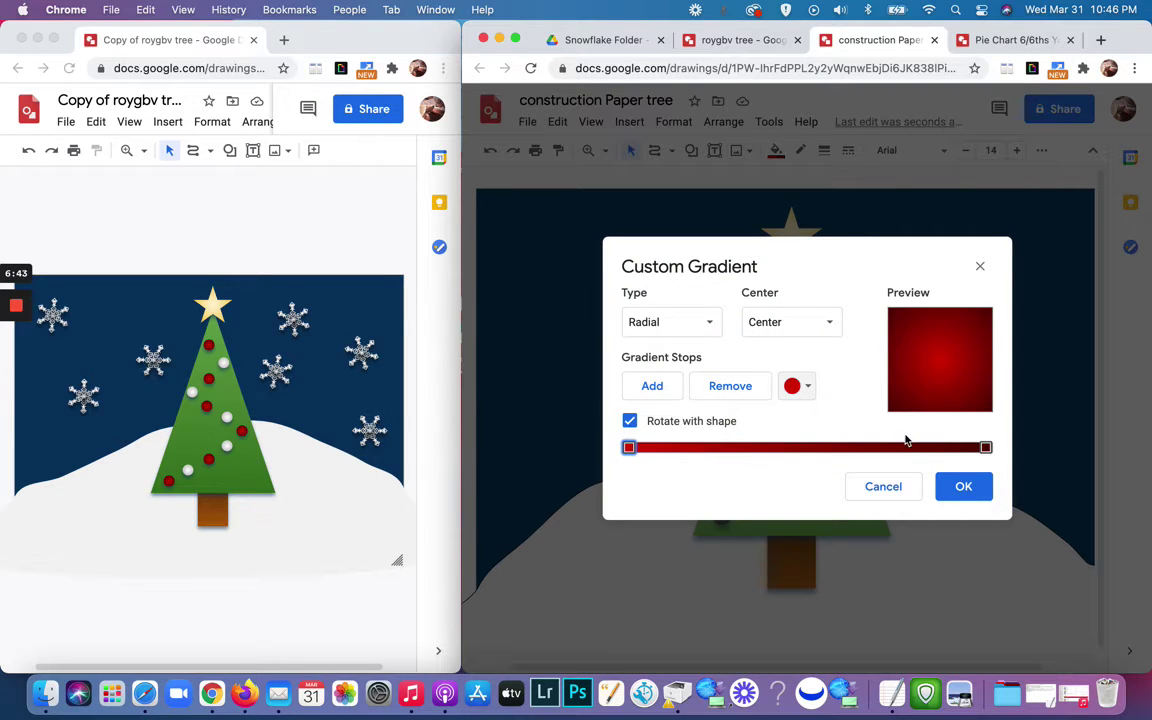
{"action": "left_click", "coordinate": [658, 391]}
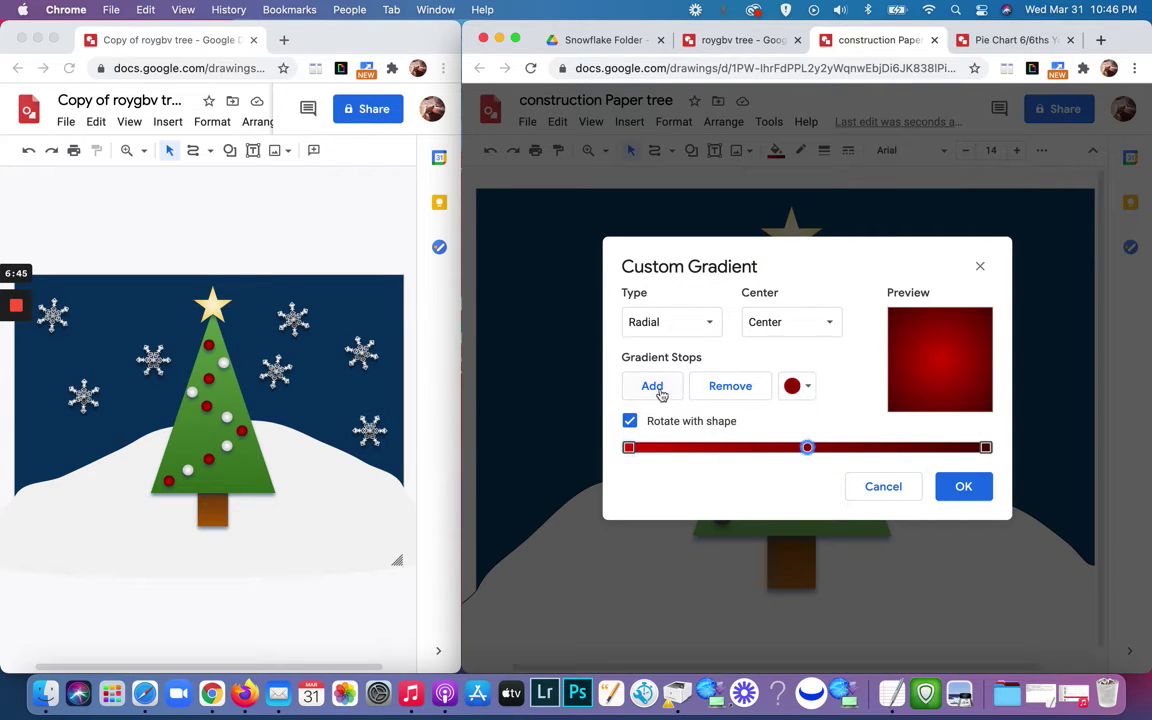
{"action": "left_click_drag", "start_coordinate": [807, 447], "coordinate": [775, 447]}
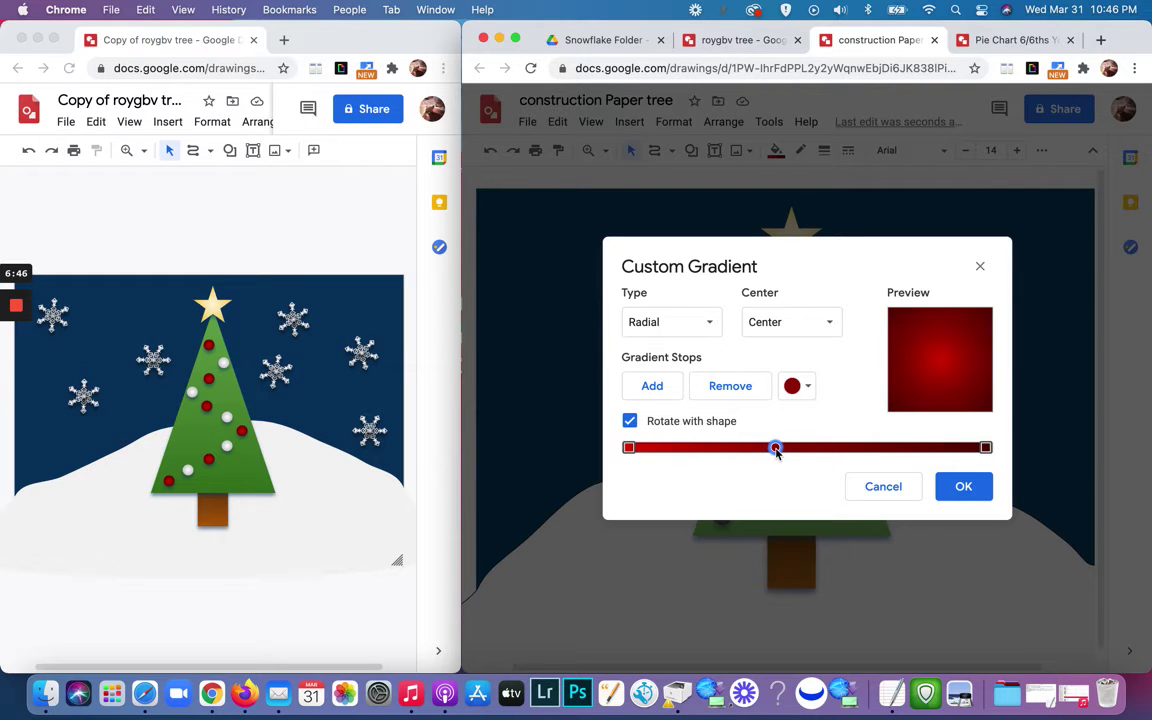
{"action": "left_click", "coordinate": [806, 387]}
{"action": "left_click", "coordinate": [812, 464]}
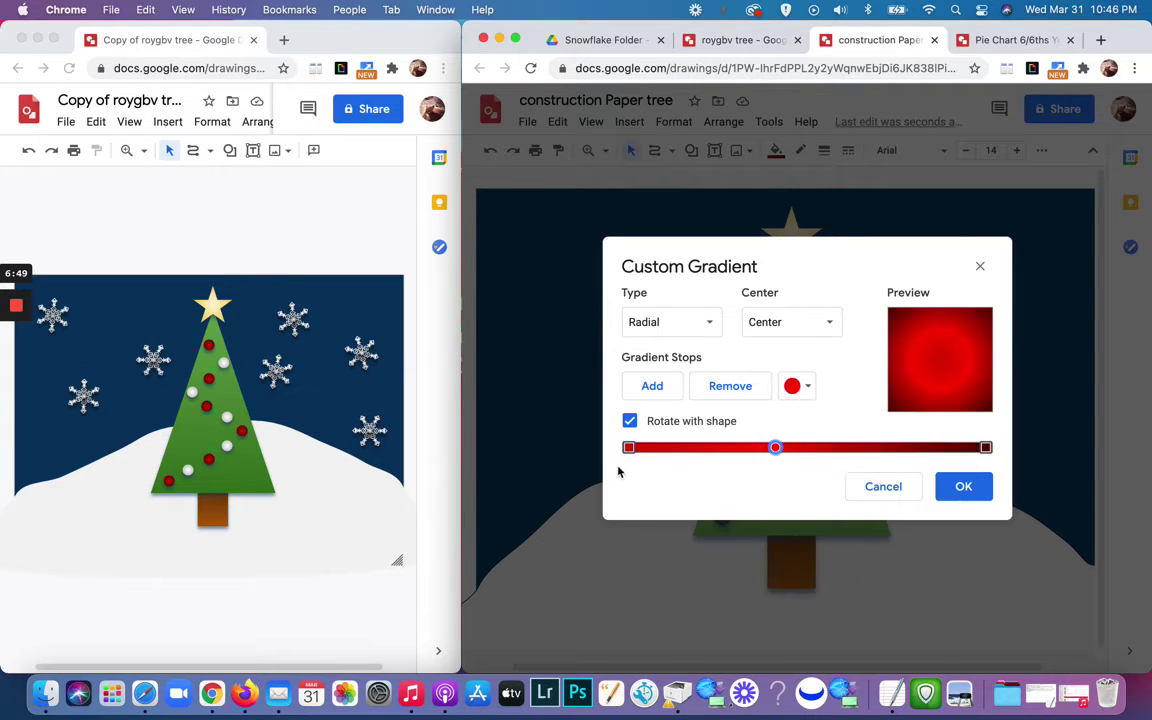
Change the custom gradient's first stop to a lighter pinkish red and apply the gradient to the topmost ornament.
{"action": "left_click", "coordinate": [628, 447]}
{"action": "left_click", "coordinate": [806, 389]}
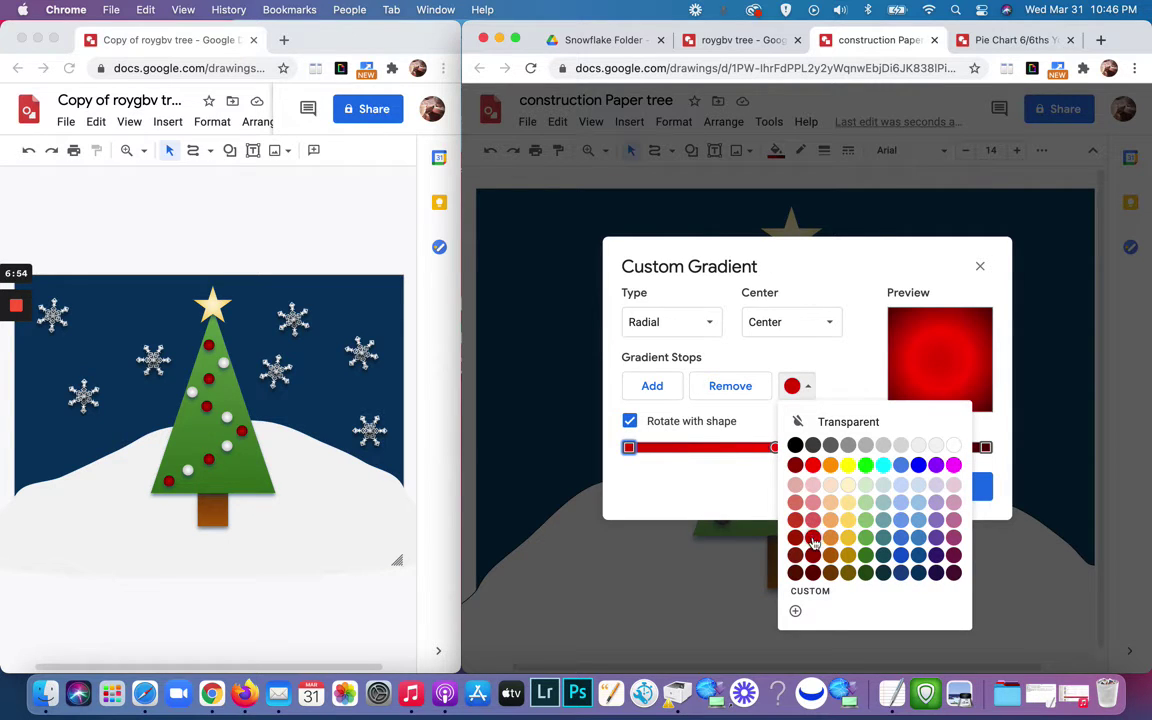
{"action": "left_click", "coordinate": [812, 520]}
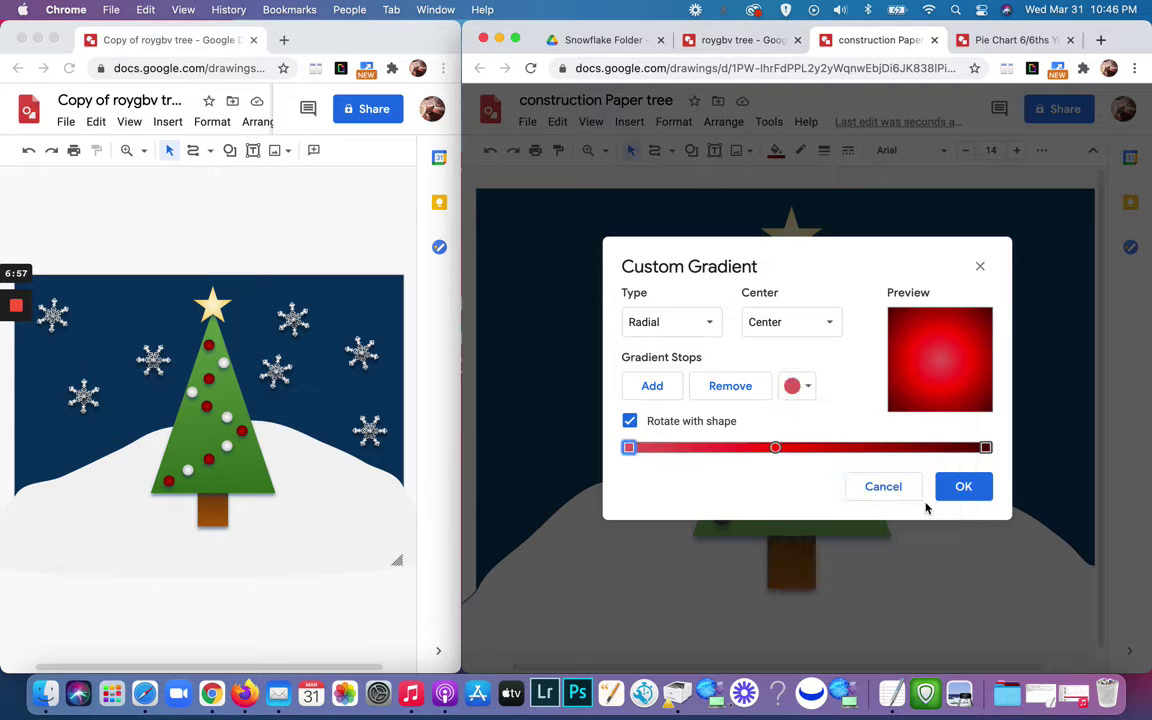
{"action": "left_click", "coordinate": [960, 492]}
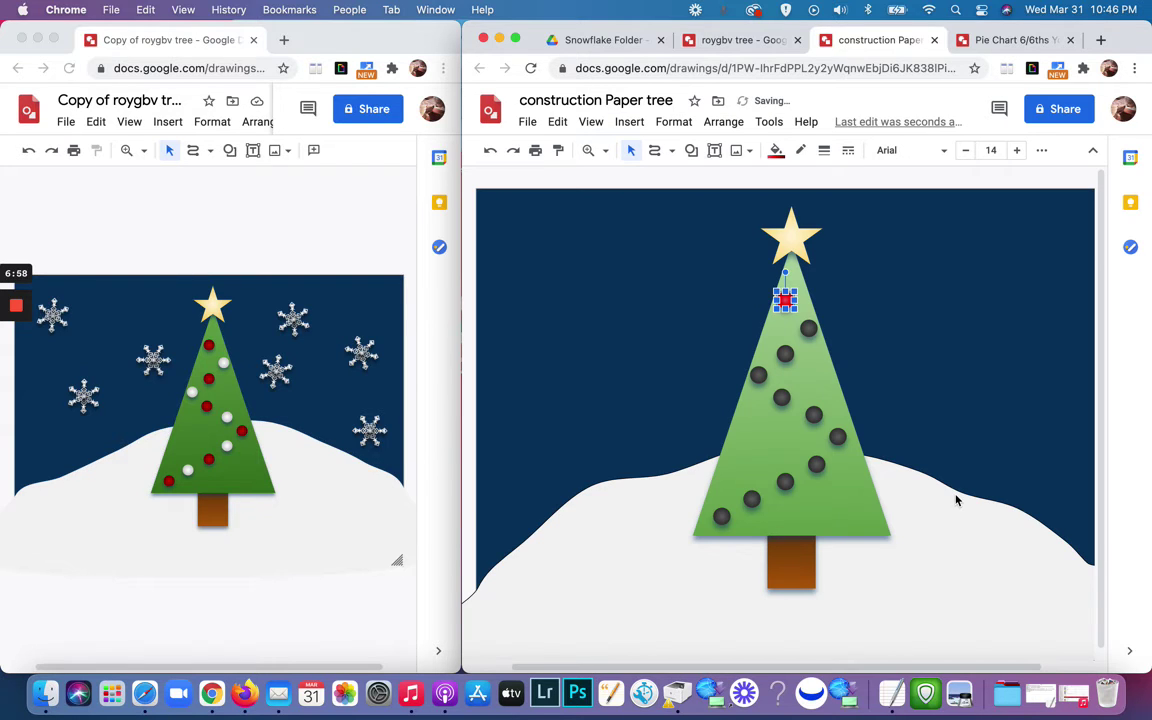
{"action": "left_click", "coordinate": [968, 432]}
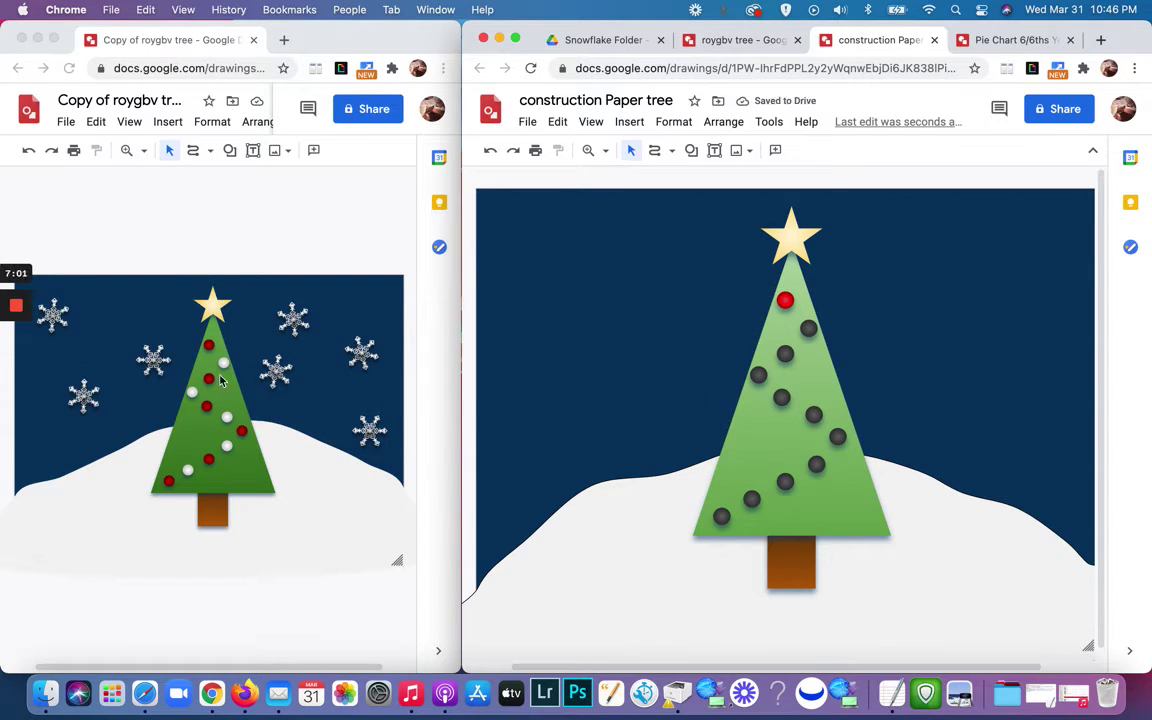
Replace the topmost ornament's custom gradient with the preset dark red radial gradient.
{"action": "left_click", "coordinate": [783, 303]}
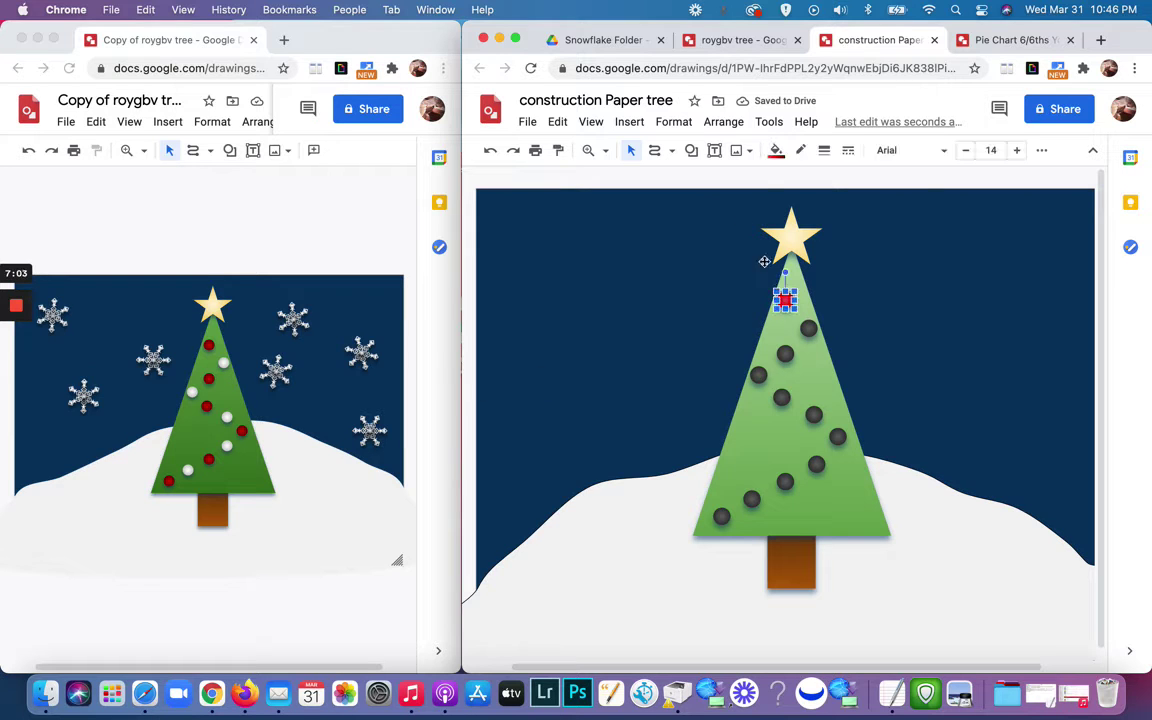
{"action": "left_click", "coordinate": [776, 150]}
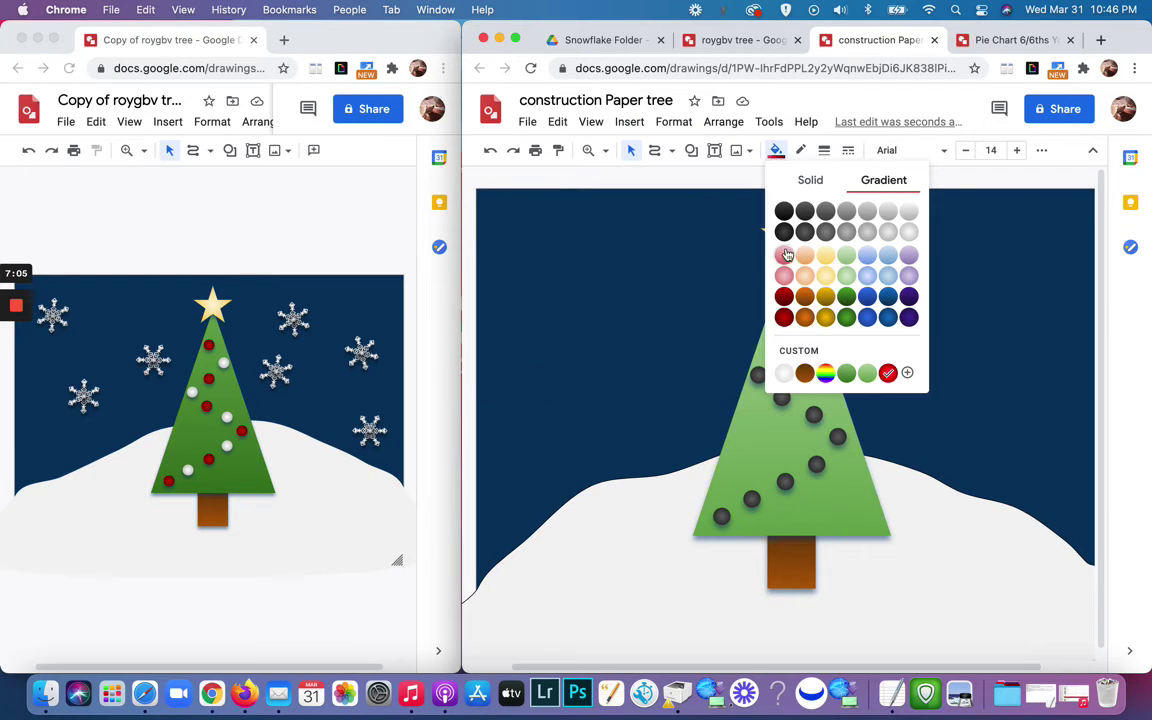
{"action": "left_click", "coordinate": [784, 317]}
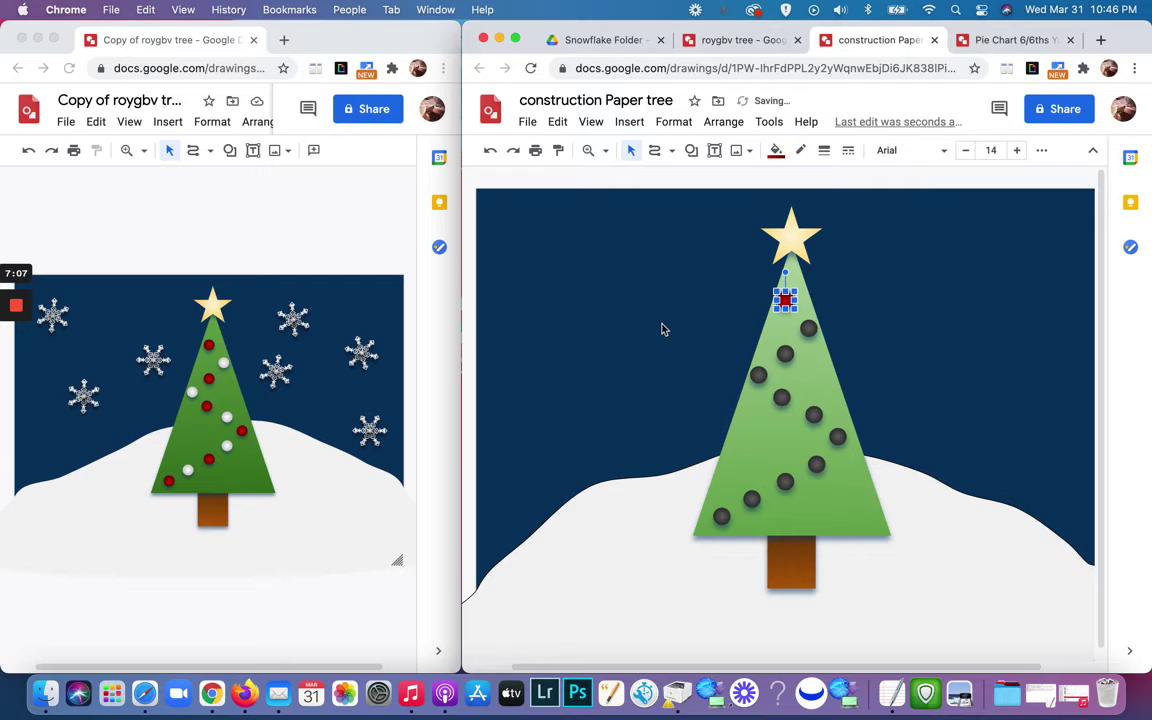
{"action": "left_click", "coordinate": [698, 364]}
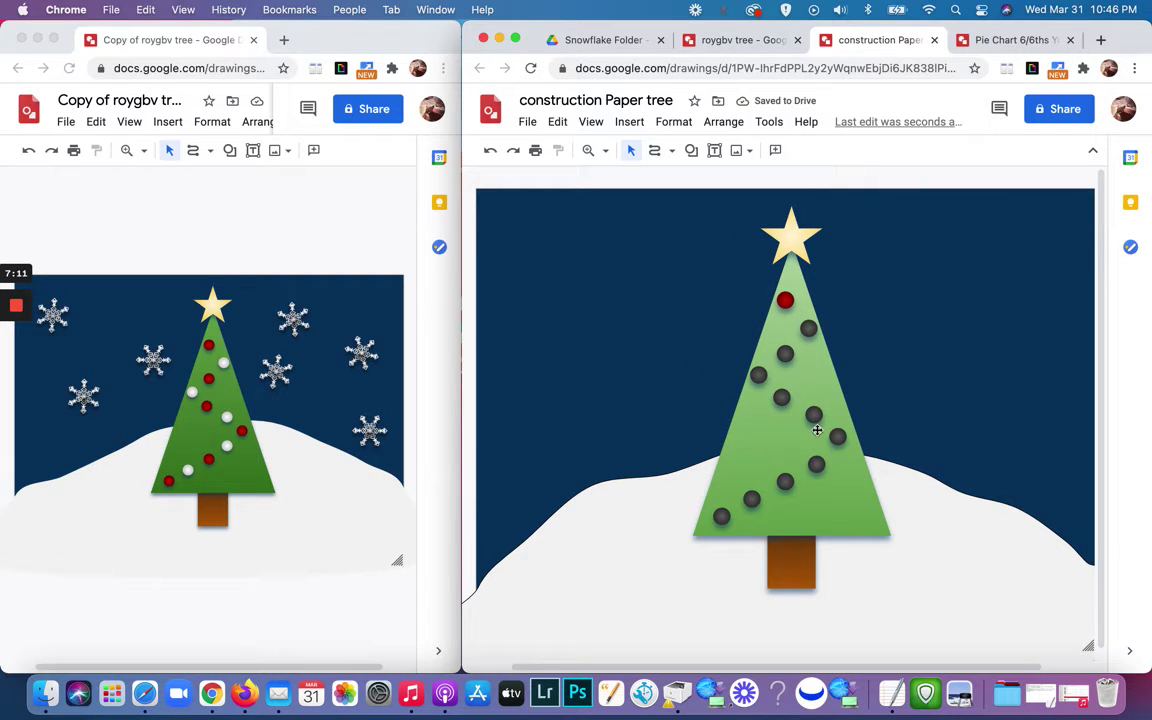
Fill every other remaining ornament, five in all down to the lowest one, with the preset dark red radial gradient.
{"action": "left_click", "coordinate": [787, 355]}
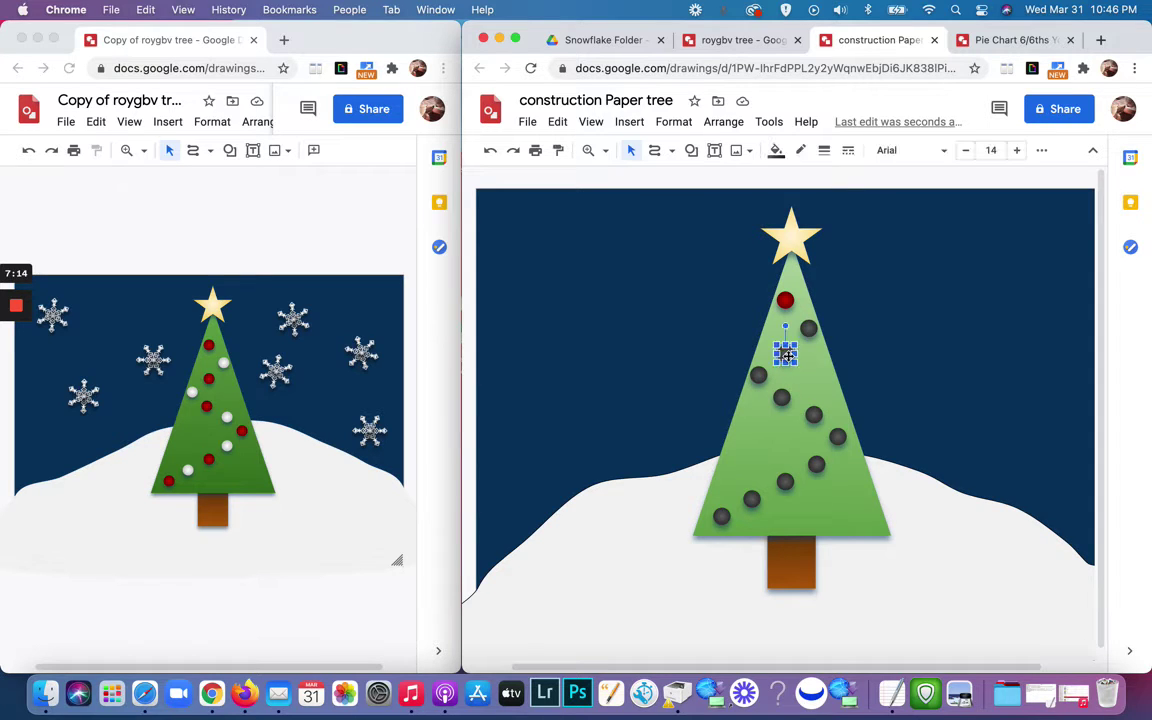
{"action": "left_click", "coordinate": [783, 400], "text": "shift"}
{"action": "left_click", "coordinate": [838, 440], "text": "shift"}
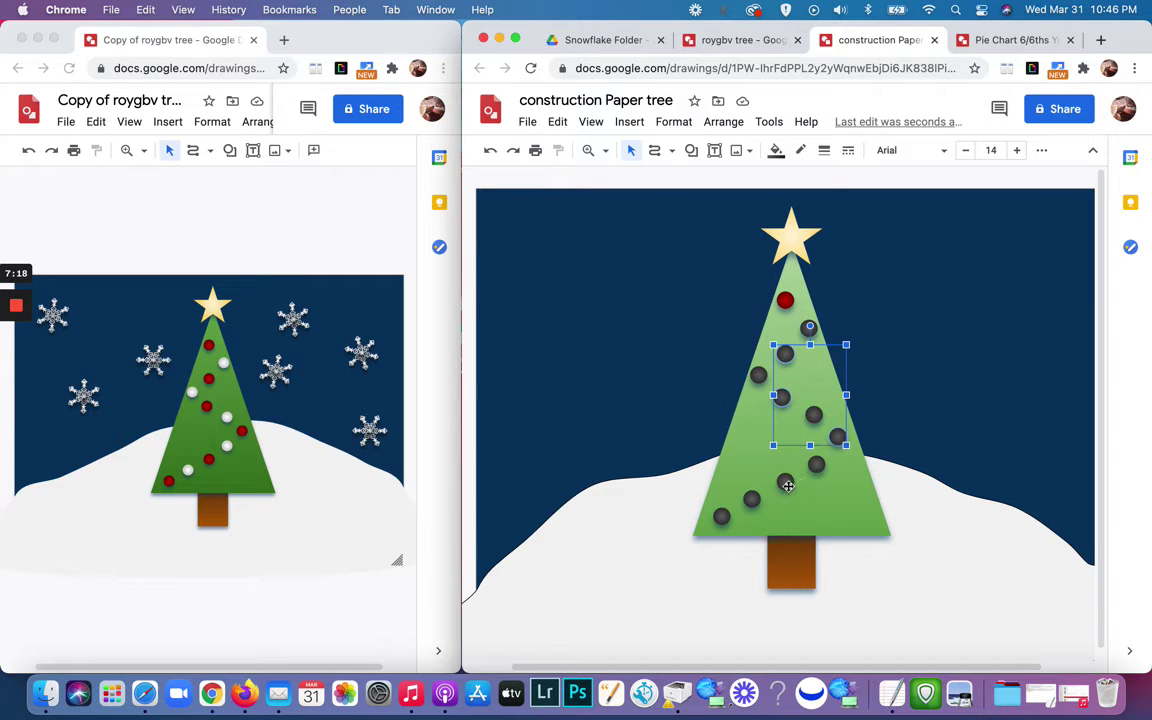
{"action": "left_click", "coordinate": [785, 482], "text": "shift"}
{"action": "left_click", "coordinate": [720, 518], "text": "shift"}
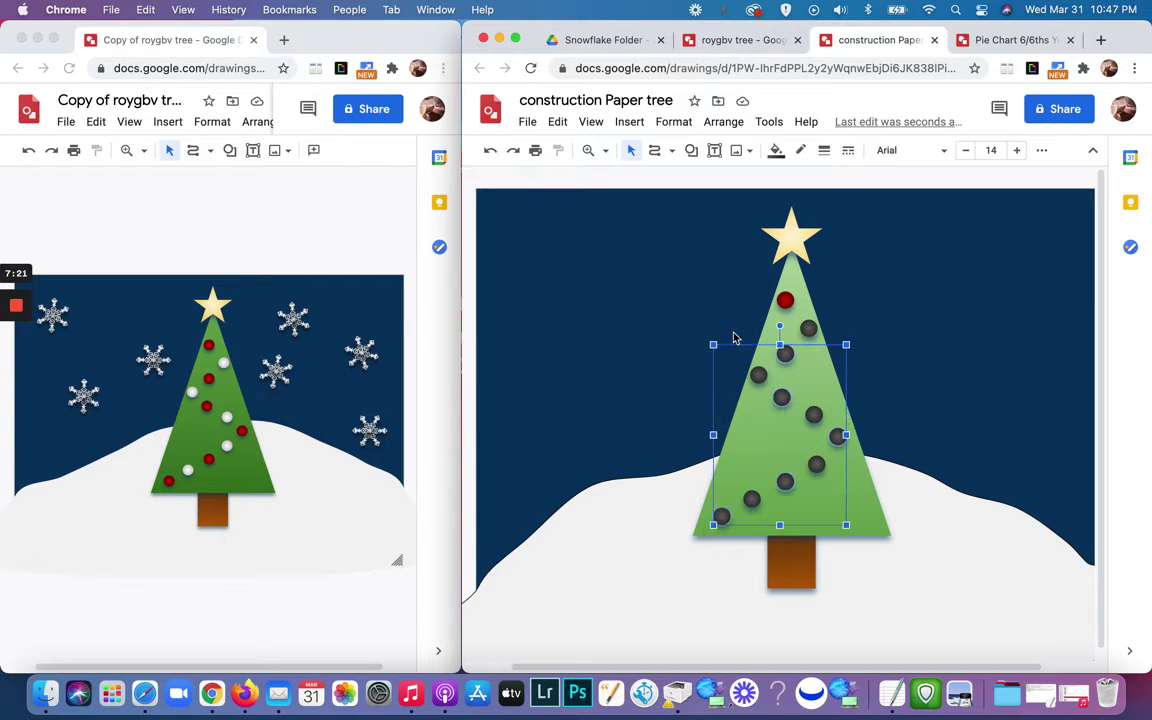
{"action": "left_click", "coordinate": [776, 155]}
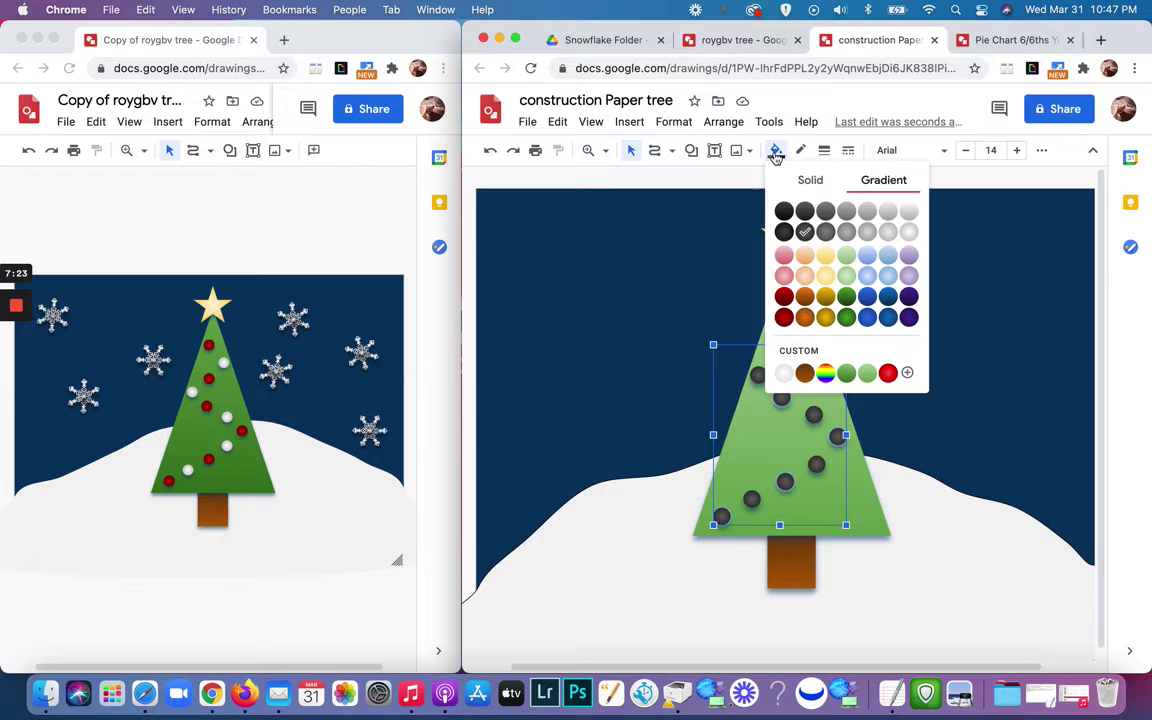
{"action": "left_click", "coordinate": [786, 318]}
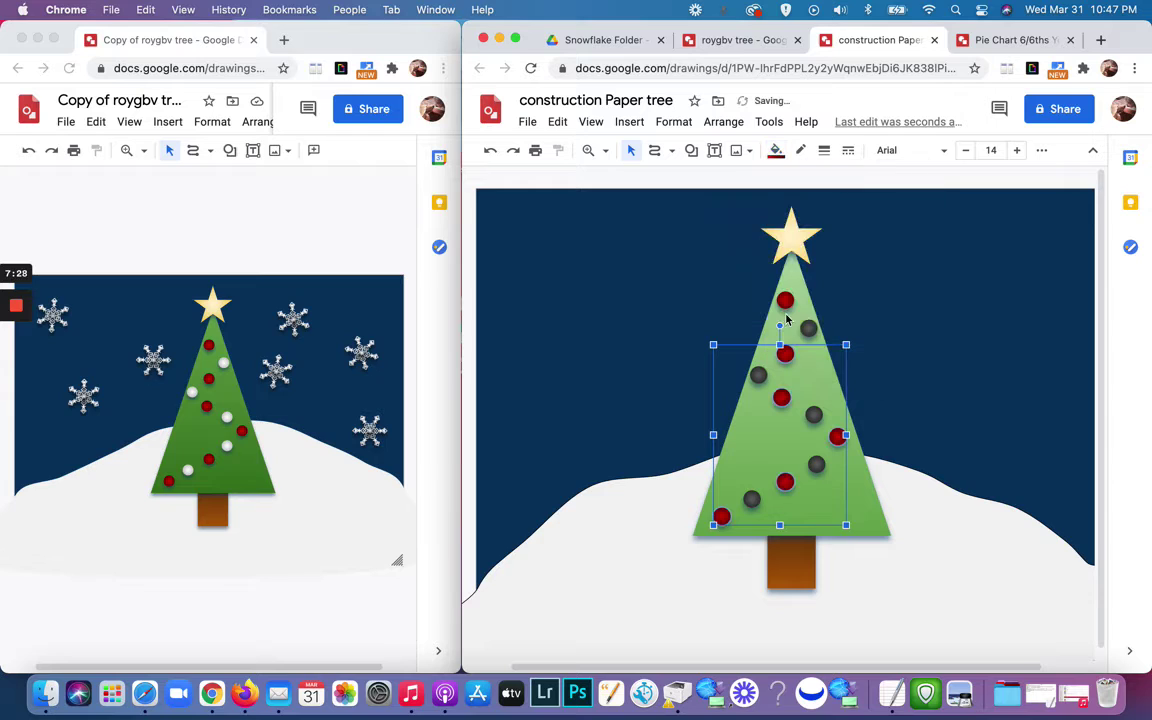
{"action": "left_click", "coordinate": [950, 331]}
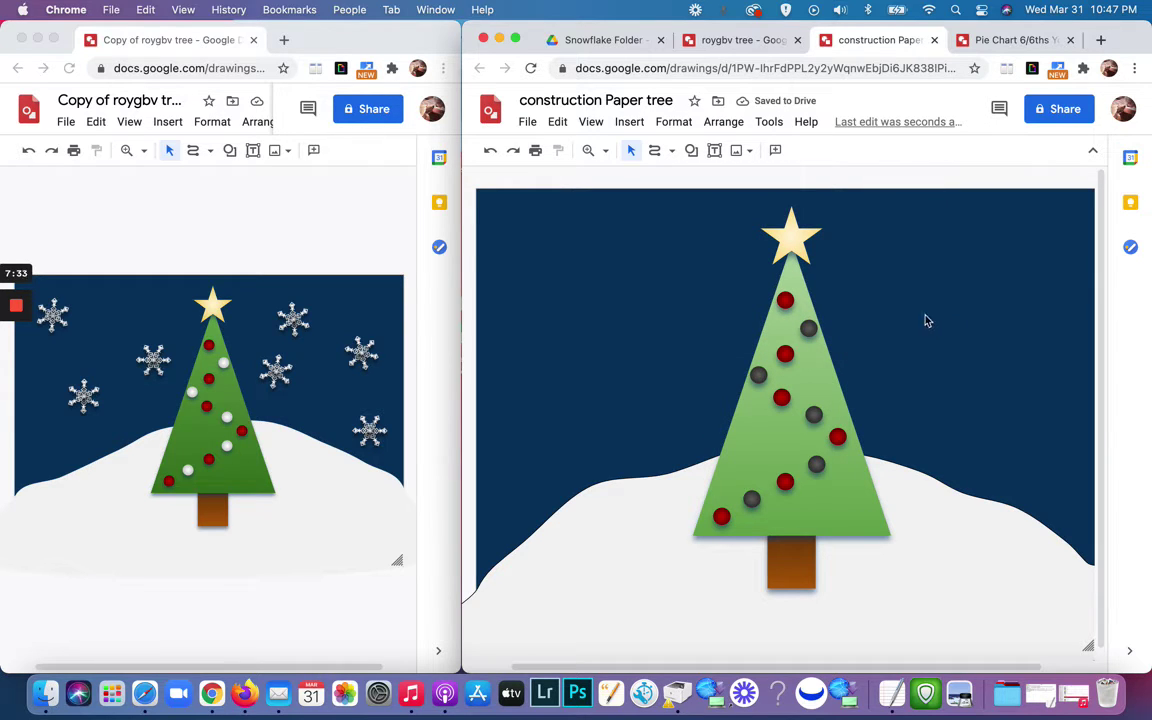
Fill the five remaining dark grey ornaments with the preset lightest grey radial gradient.
{"action": "left_click", "coordinate": [812, 328]}
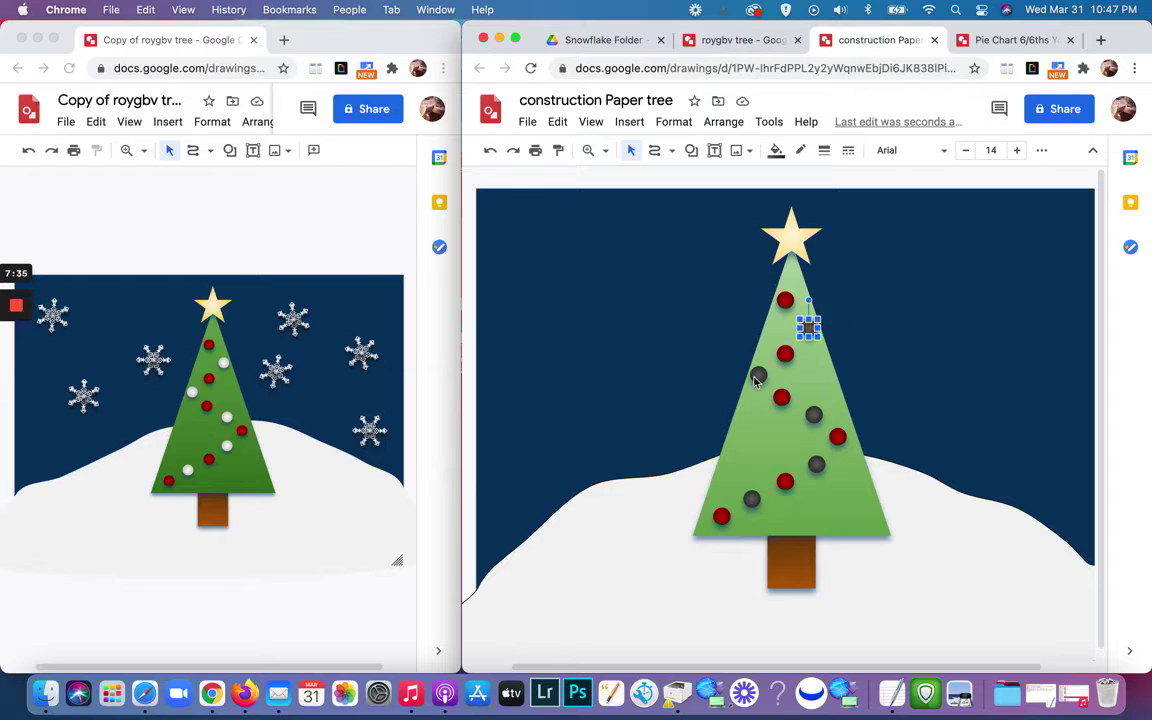
{"action": "left_click", "coordinate": [812, 418], "text": "shift"}
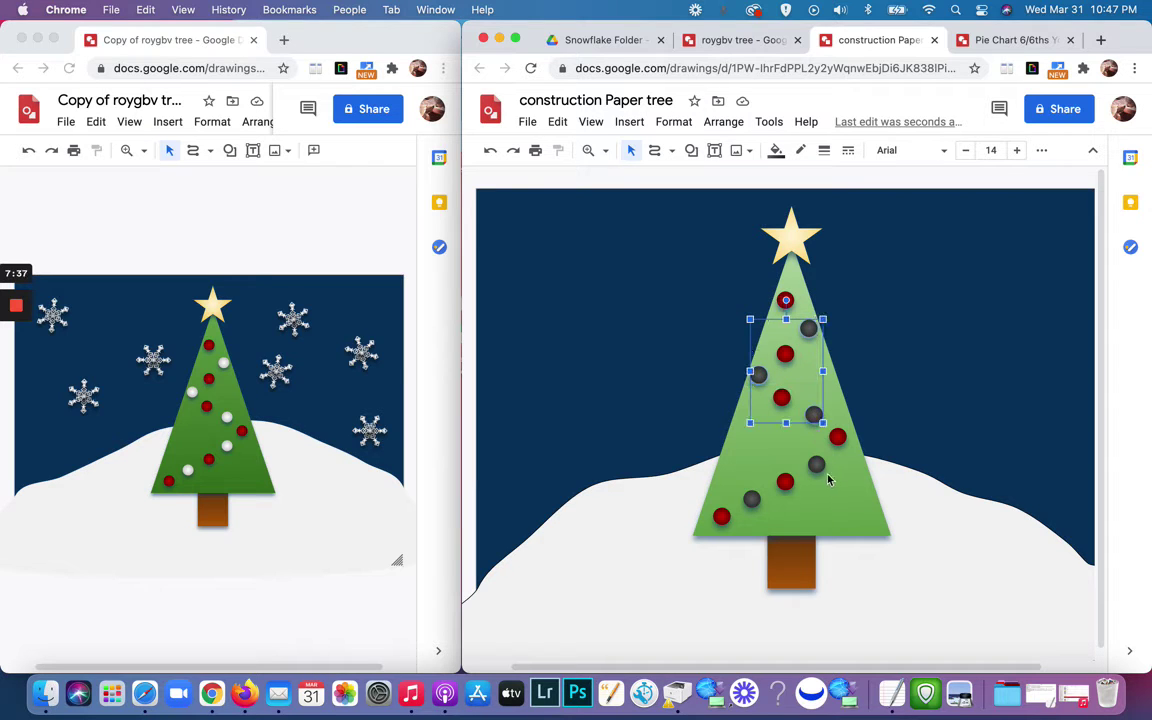
{"action": "left_click", "coordinate": [816, 463], "text": "shift"}
{"action": "left_click", "coordinate": [751, 494], "text": "shift"}
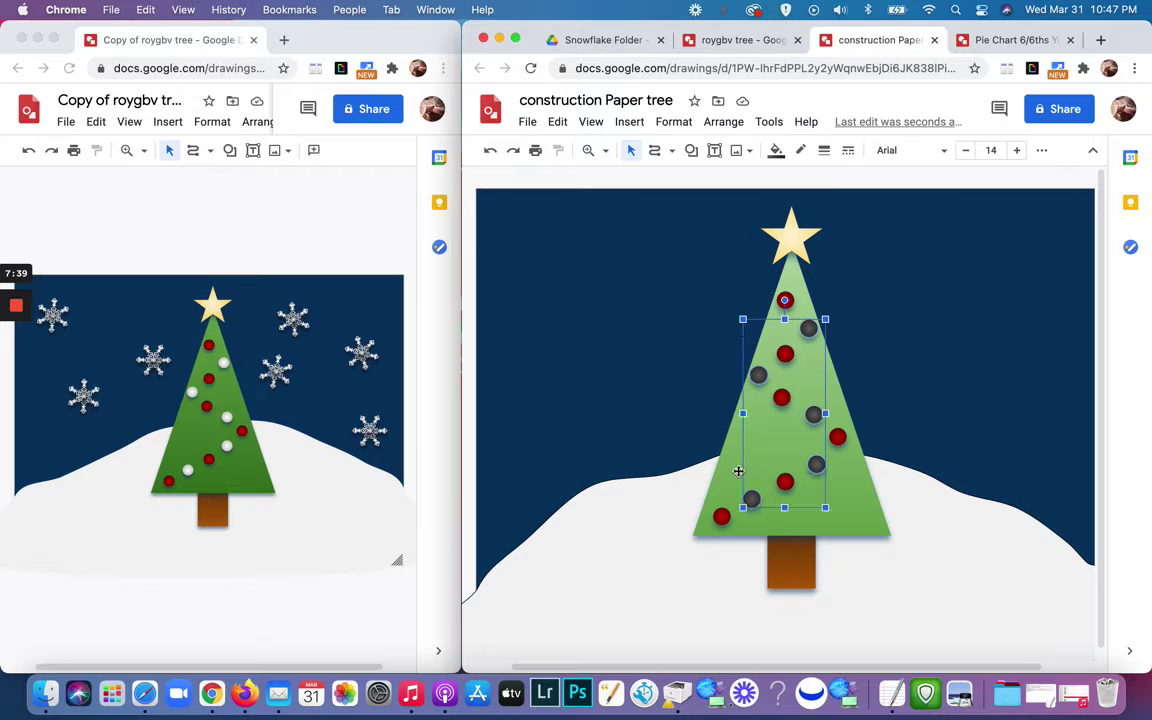
{"action": "left_click", "coordinate": [776, 151]}
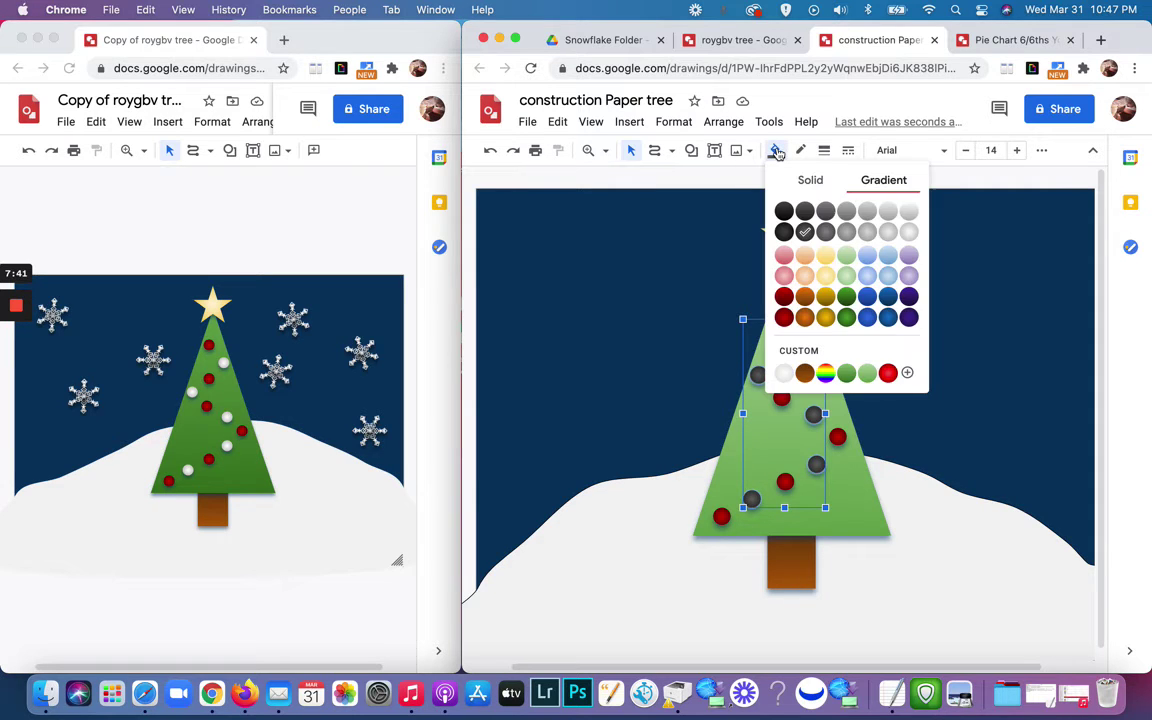
{"action": "left_click", "coordinate": [908, 236]}
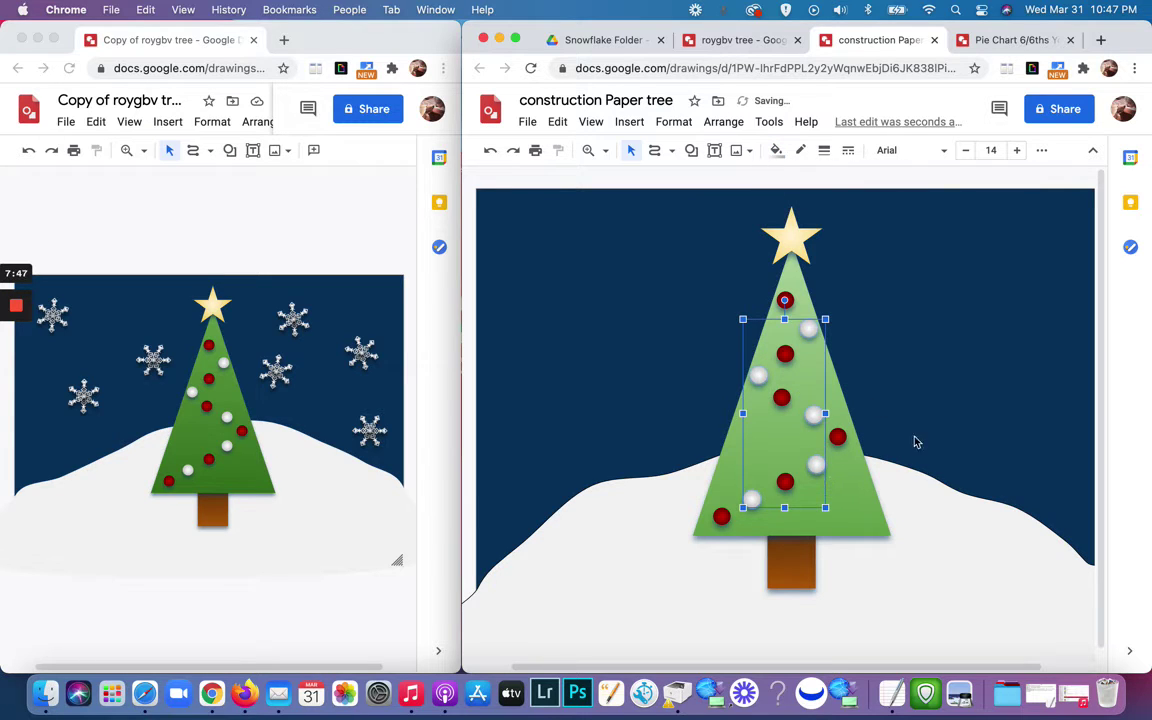
Give the five white ornaments a custom radial gradient with the last stop lightened to light grey.
{"action": "left_click", "coordinate": [776, 150]}
{"action": "left_click", "coordinate": [799, 351]}
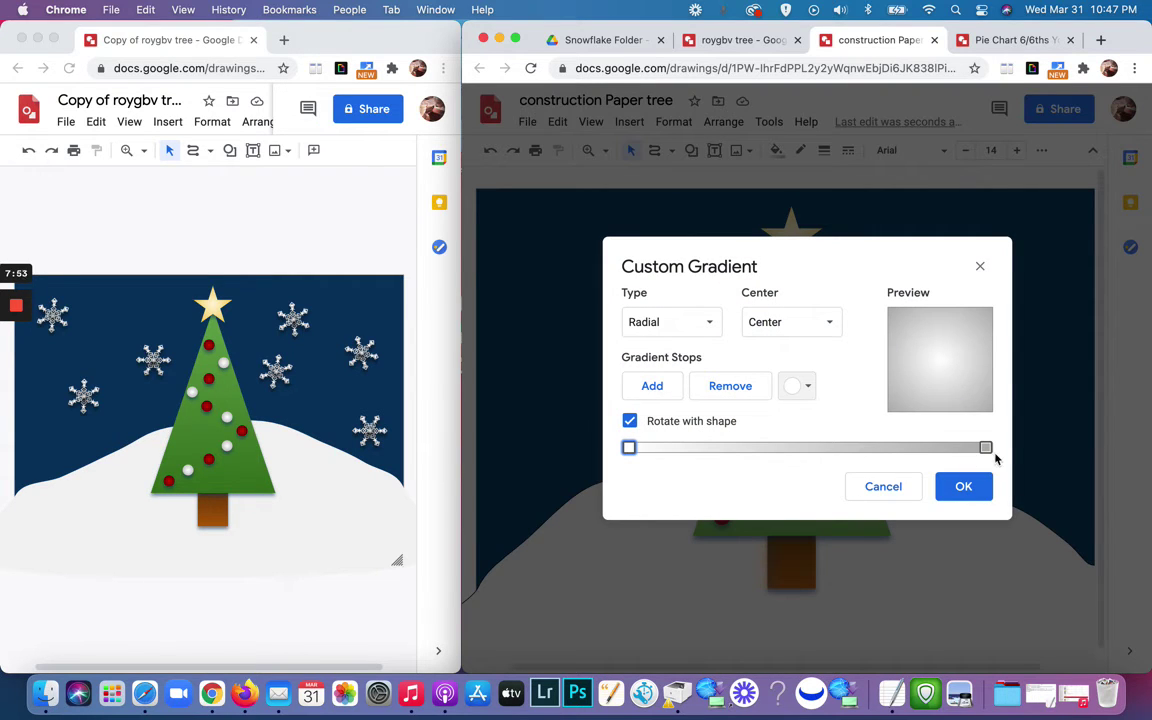
{"action": "left_click", "coordinate": [986, 448]}
{"action": "left_click", "coordinate": [800, 386]}
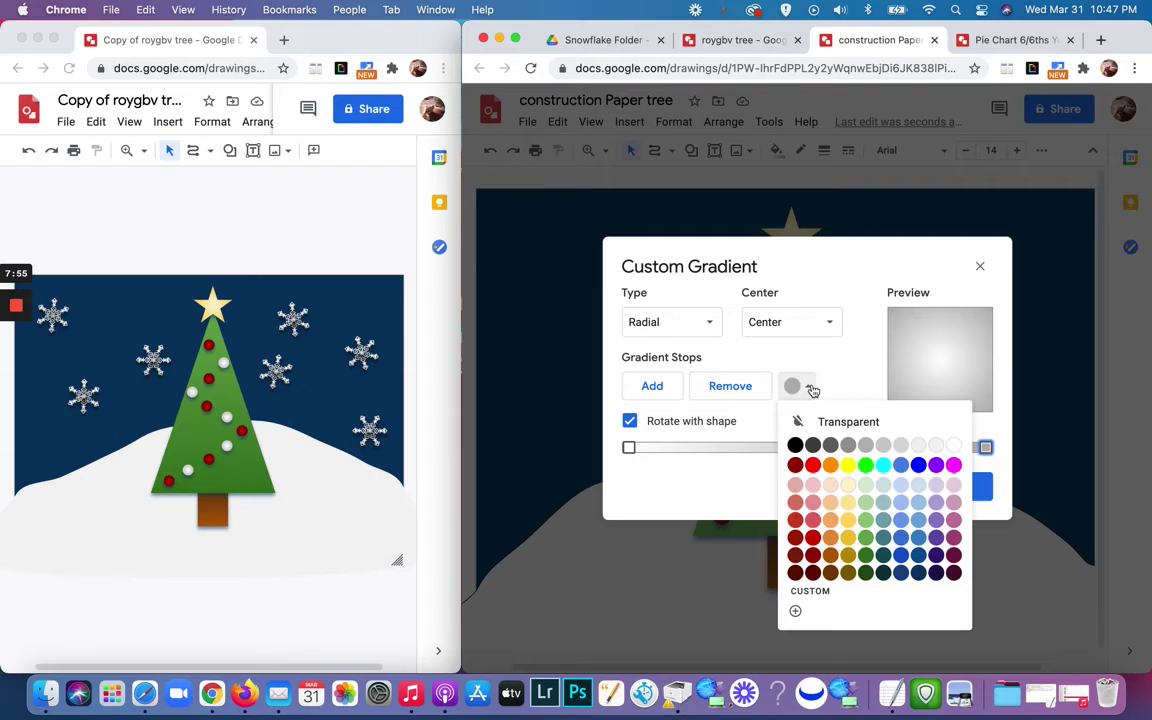
{"action": "left_click", "coordinate": [892, 448]}
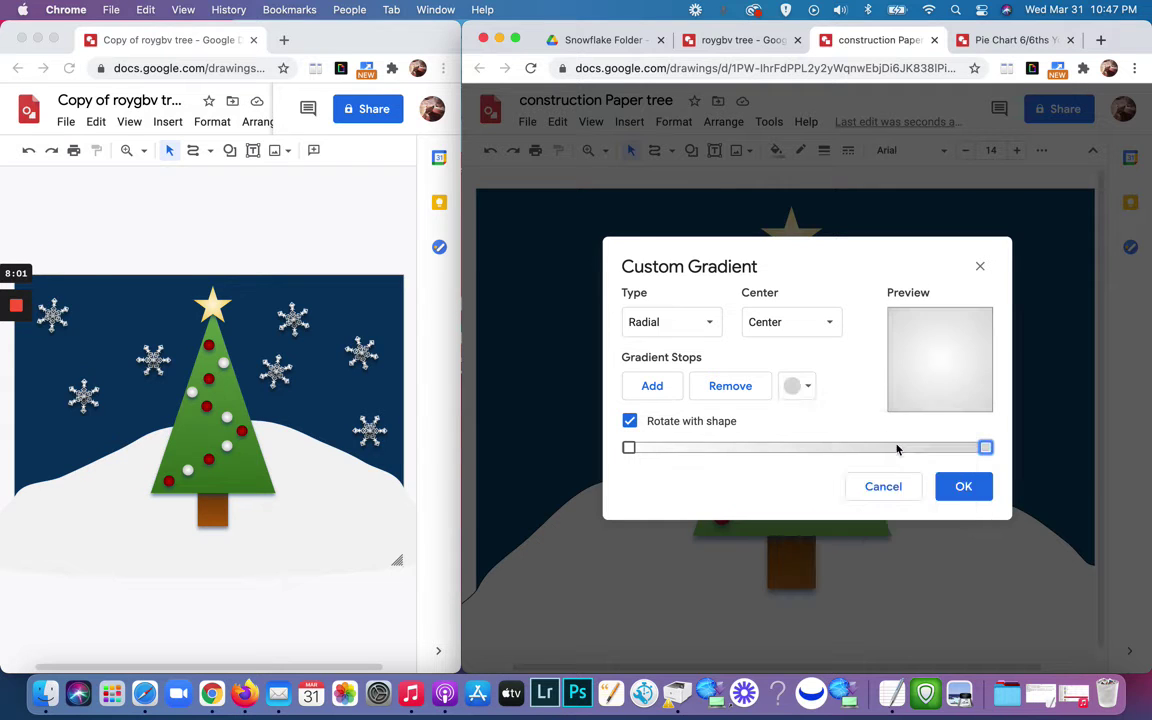
{"action": "left_click", "coordinate": [963, 487]}
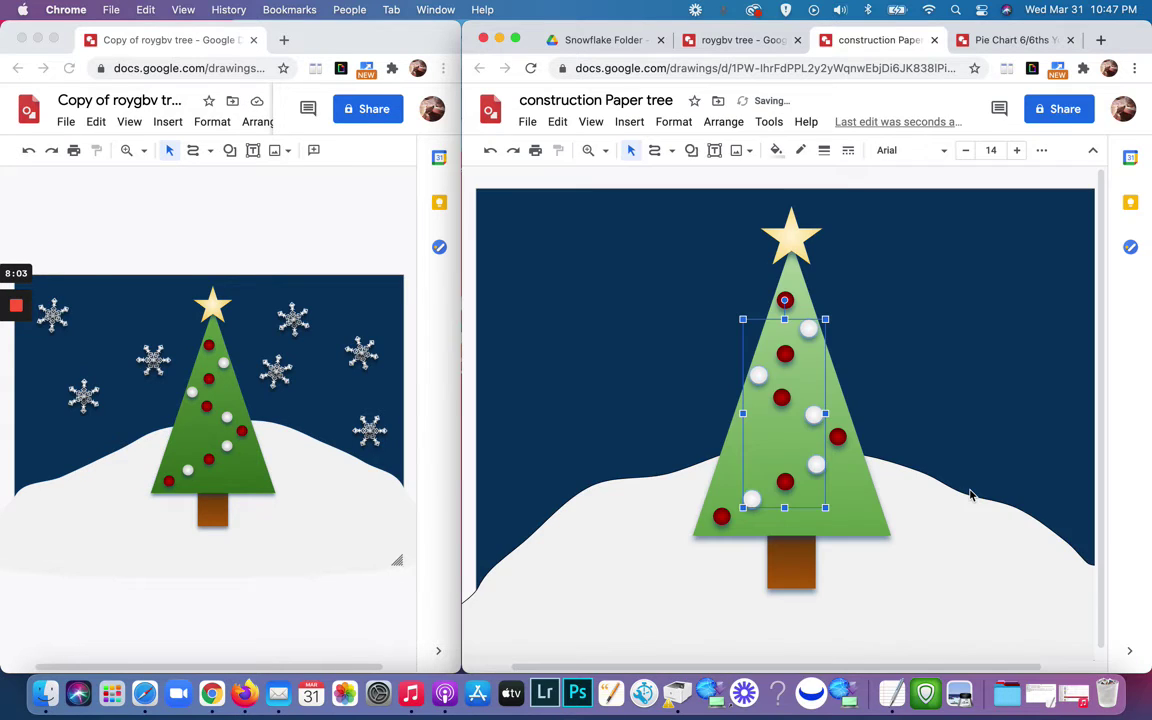
{"action": "left_click", "coordinate": [963, 400]}
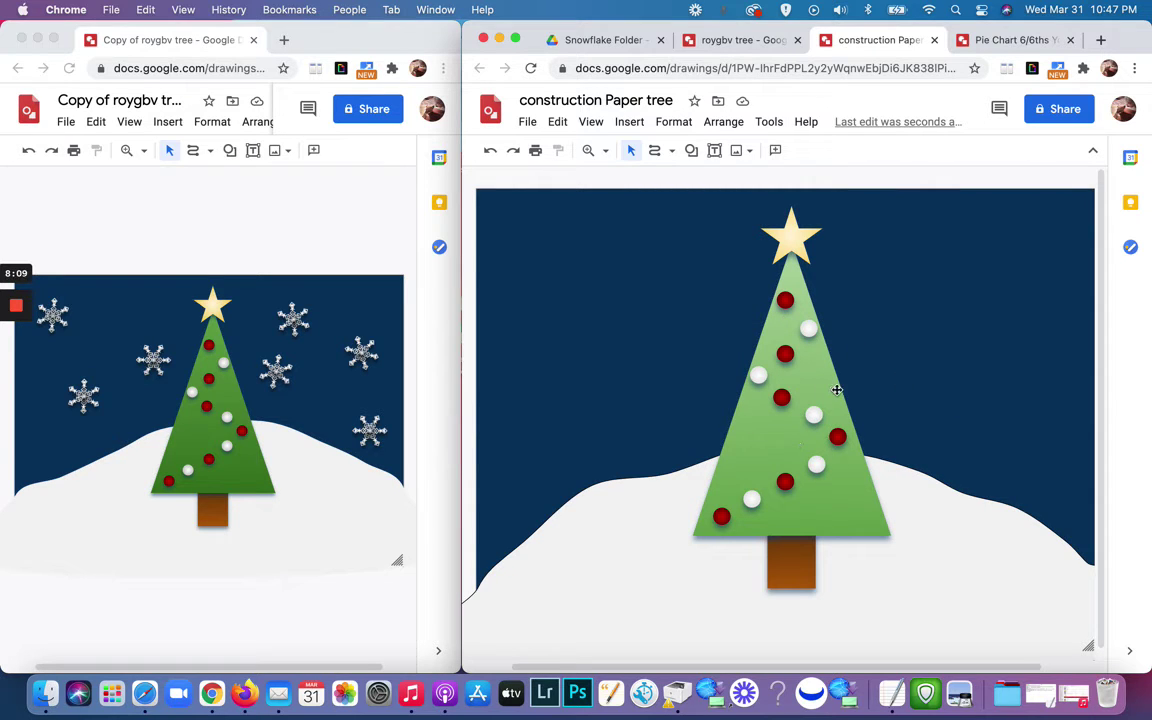
Darken the last stop of the five white ornaments' custom radial gradient to the next darker grey.
{"action": "left_click", "coordinate": [808, 328]}
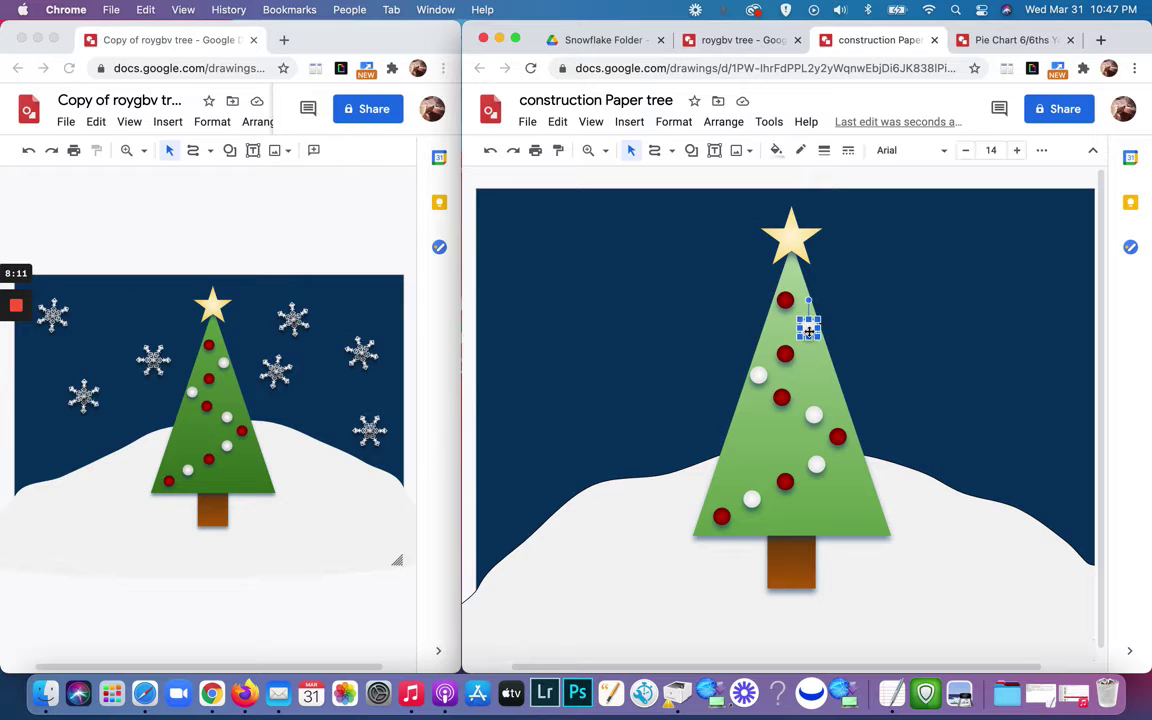
{"action": "left_click", "coordinate": [760, 377], "text": "shift"}
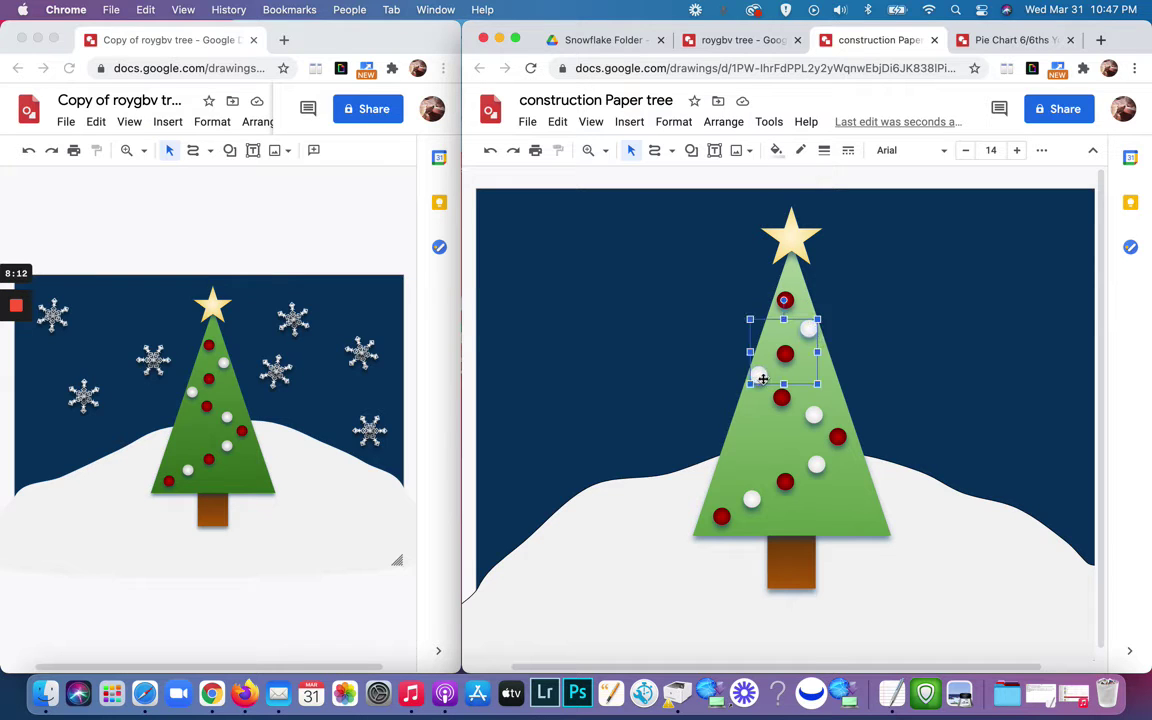
{"action": "left_click", "coordinate": [816, 417], "text": "shift"}
{"action": "left_click", "coordinate": [816, 464], "text": "shift"}
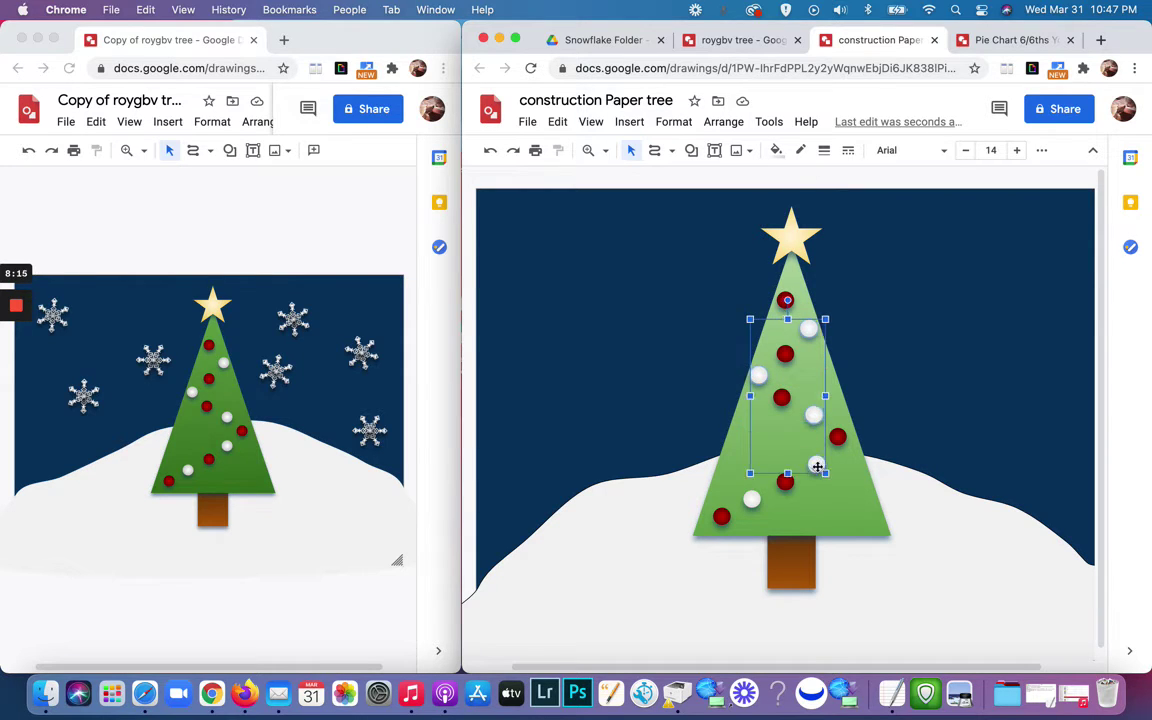
{"action": "left_click", "coordinate": [754, 498], "text": "shift"}
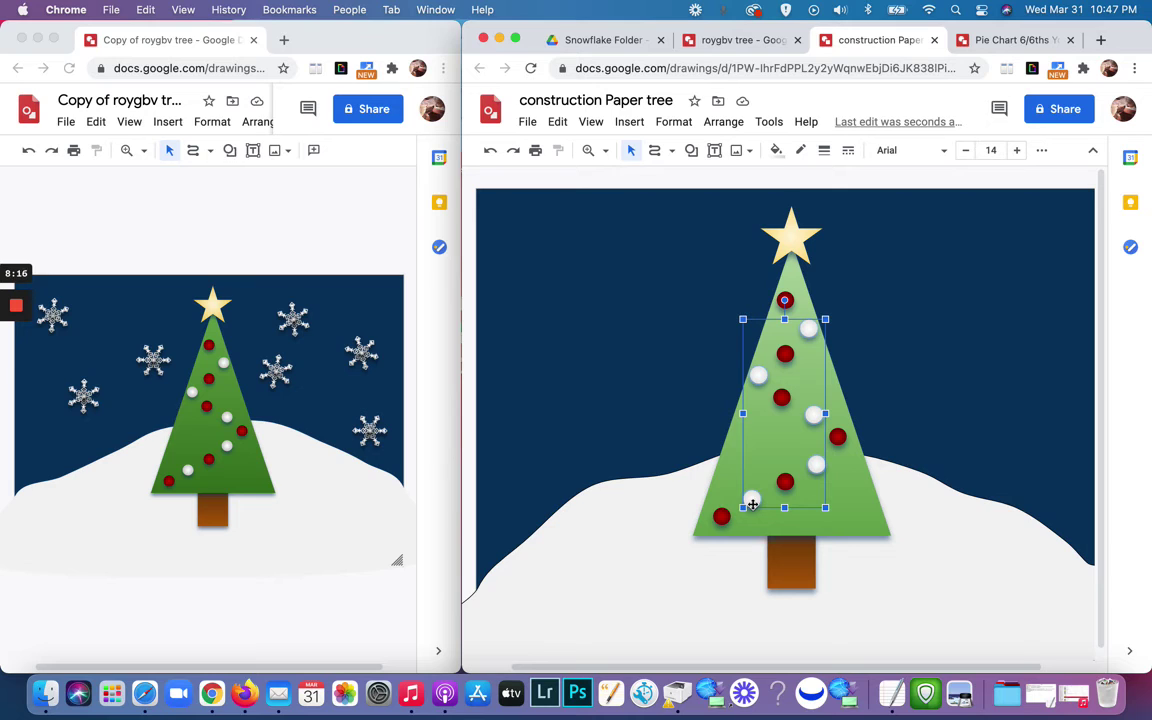
{"action": "left_click", "coordinate": [776, 150]}
{"action": "left_click", "coordinate": [799, 351]}
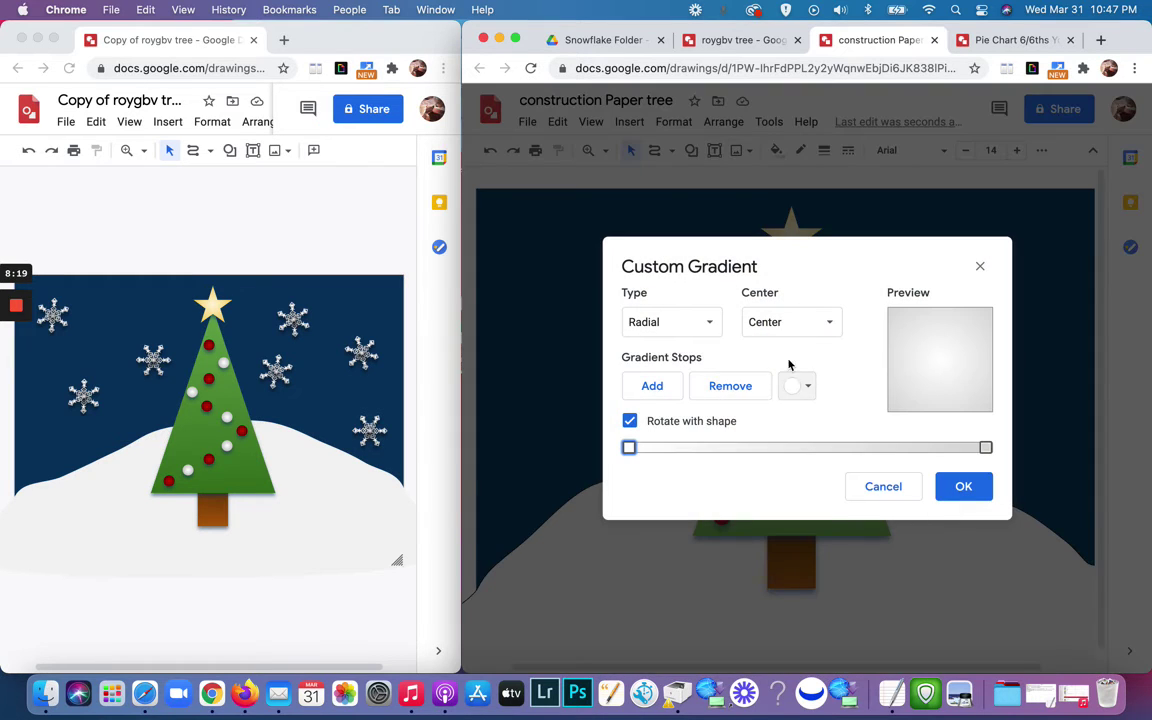
{"action": "left_click", "coordinate": [986, 448]}
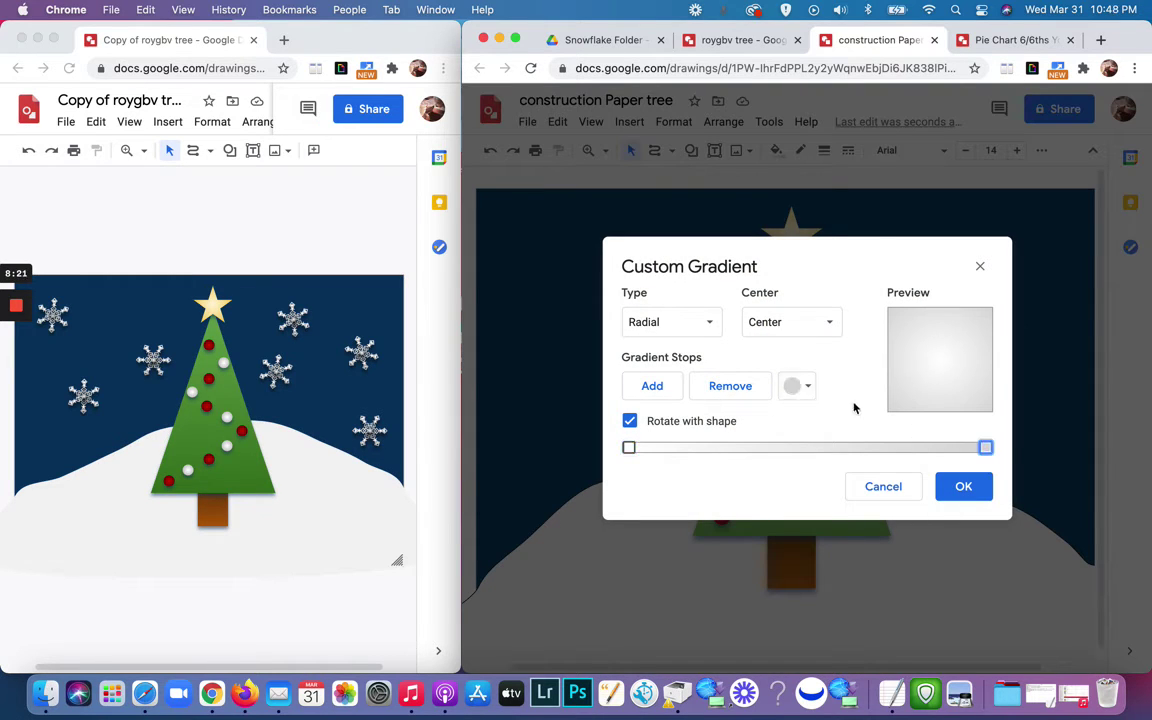
{"action": "left_click", "coordinate": [808, 387]}
{"action": "left_click", "coordinate": [866, 447]}
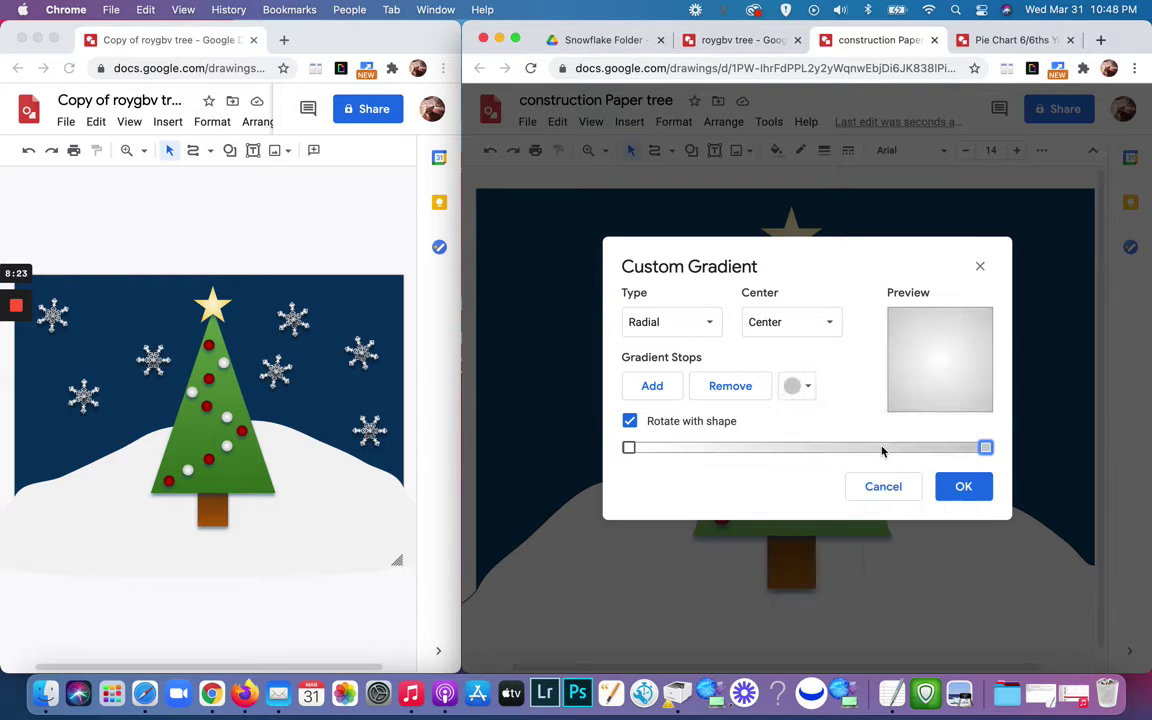
{"action": "left_click", "coordinate": [955, 487]}
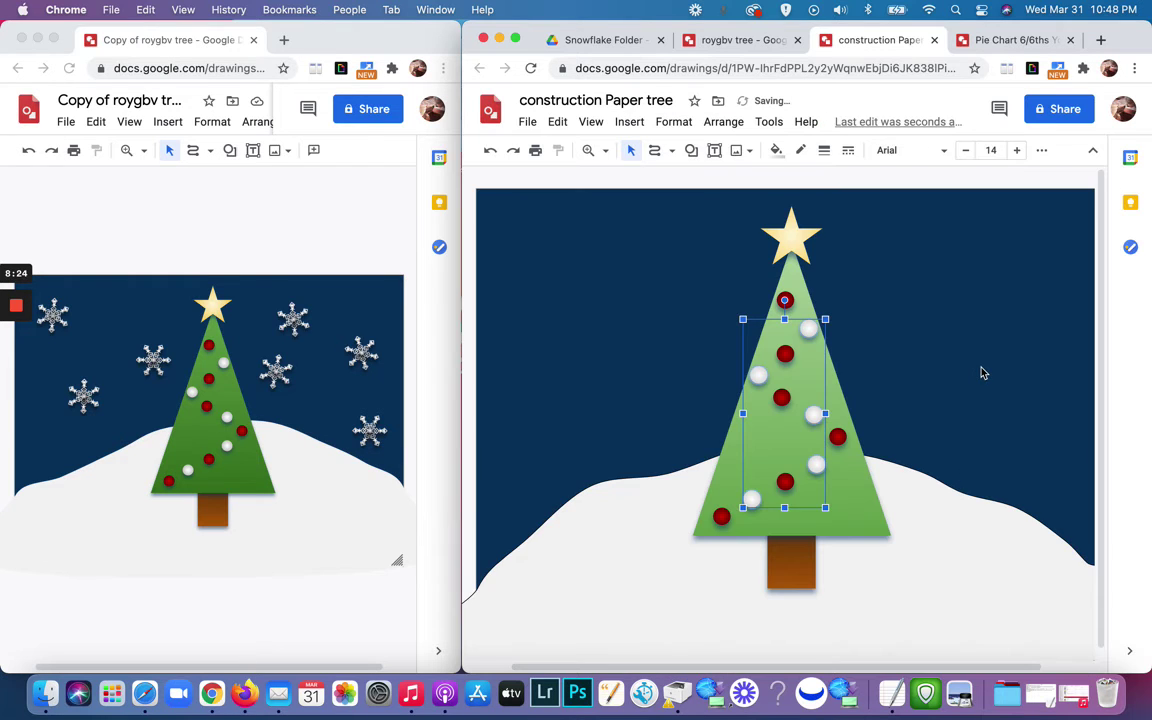
{"action": "left_click", "coordinate": [981, 373]}
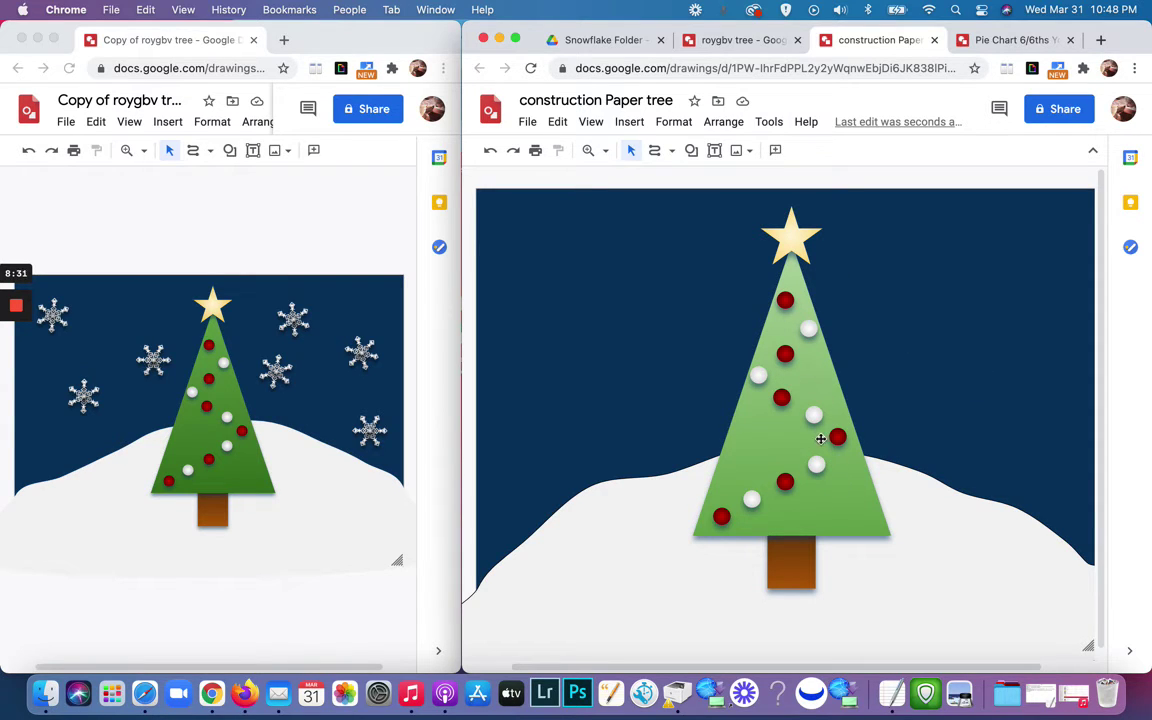
Give the tree triangle a custom linear gradient with a medium light green first stop and a dark green last stop.
{"action": "left_click", "coordinate": [760, 446]}
{"action": "left_click", "coordinate": [776, 150]}
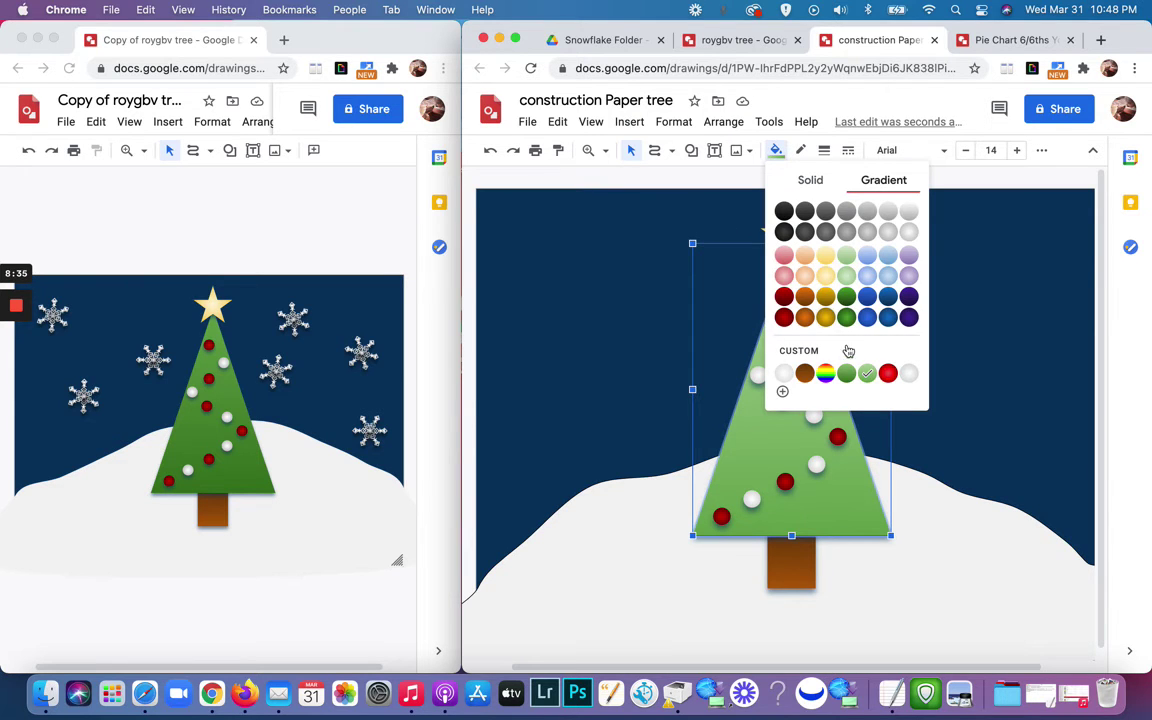
{"action": "left_click", "coordinate": [782, 391]}
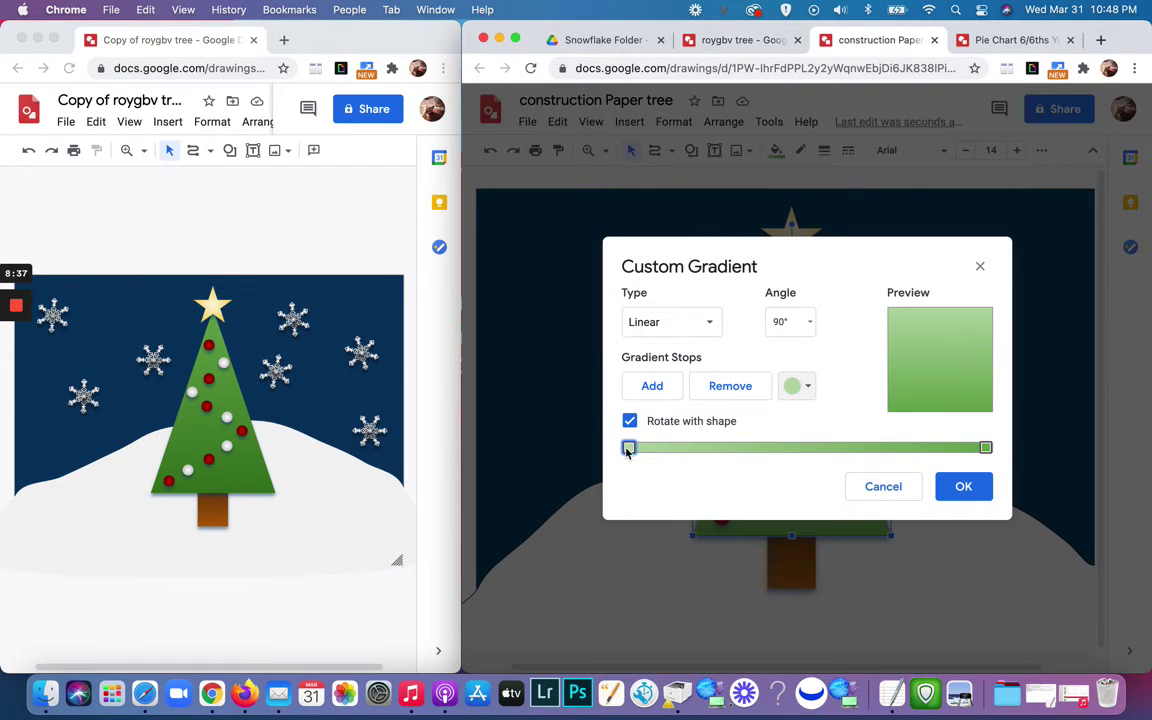
{"action": "left_click", "coordinate": [806, 388]}
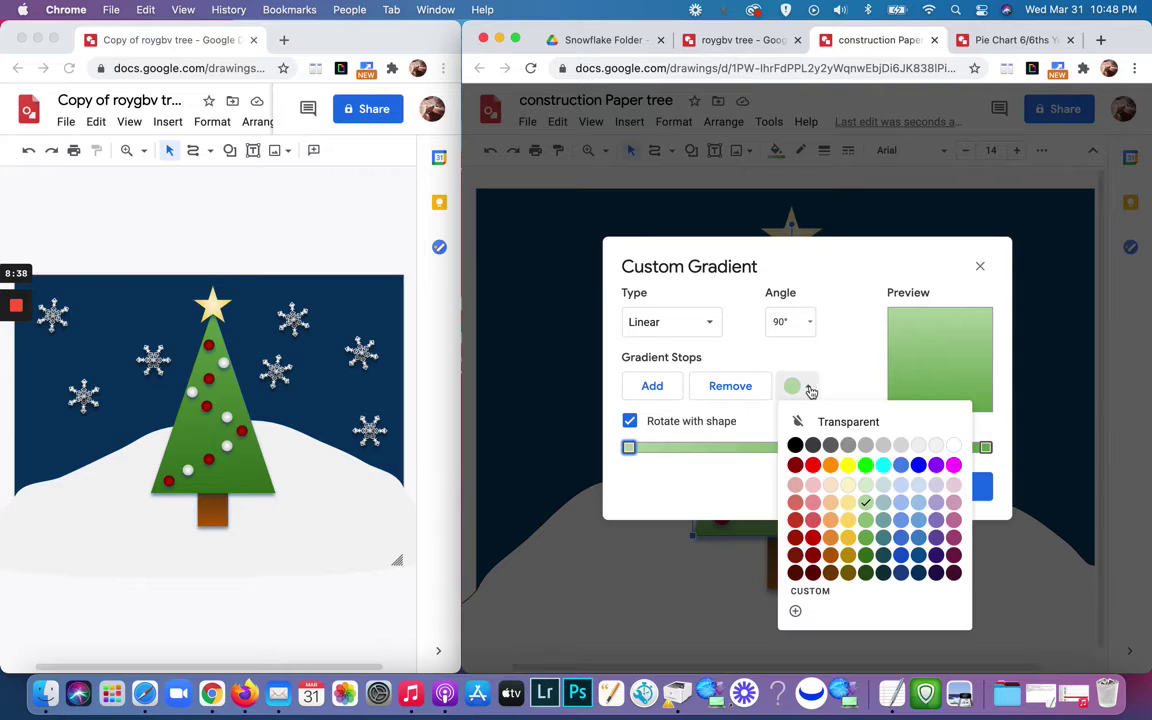
{"action": "left_click", "coordinate": [870, 522]}
{"action": "left_click", "coordinate": [986, 449]}
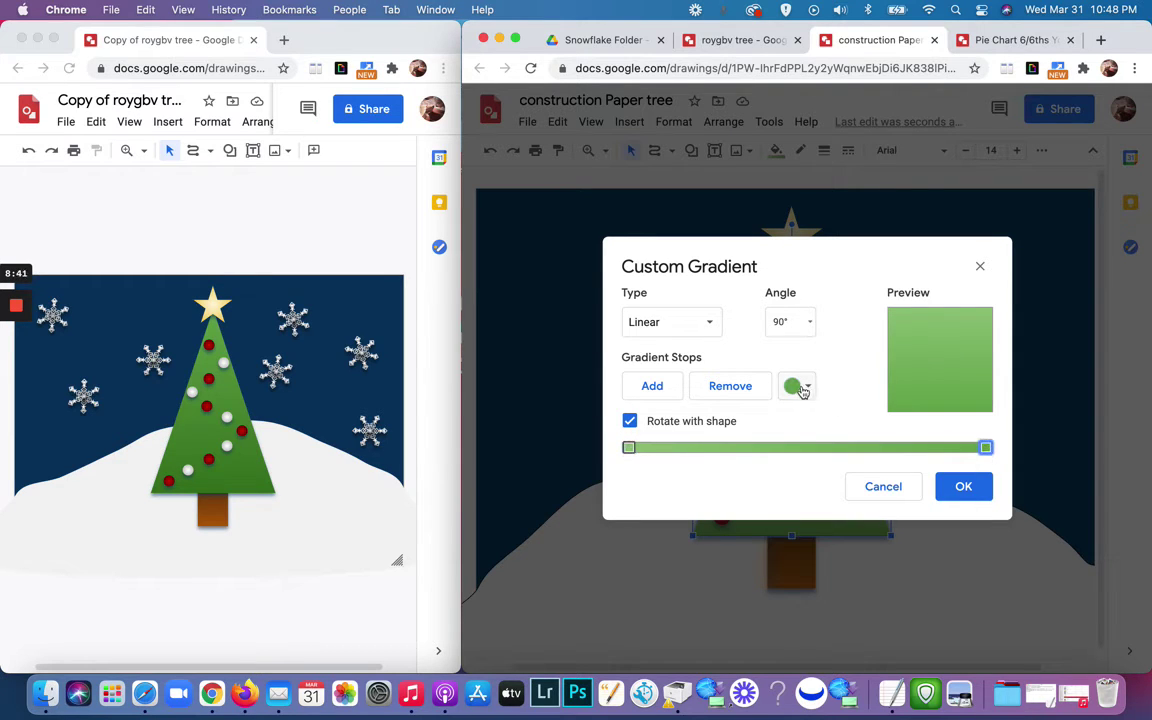
{"action": "left_click", "coordinate": [806, 387]}
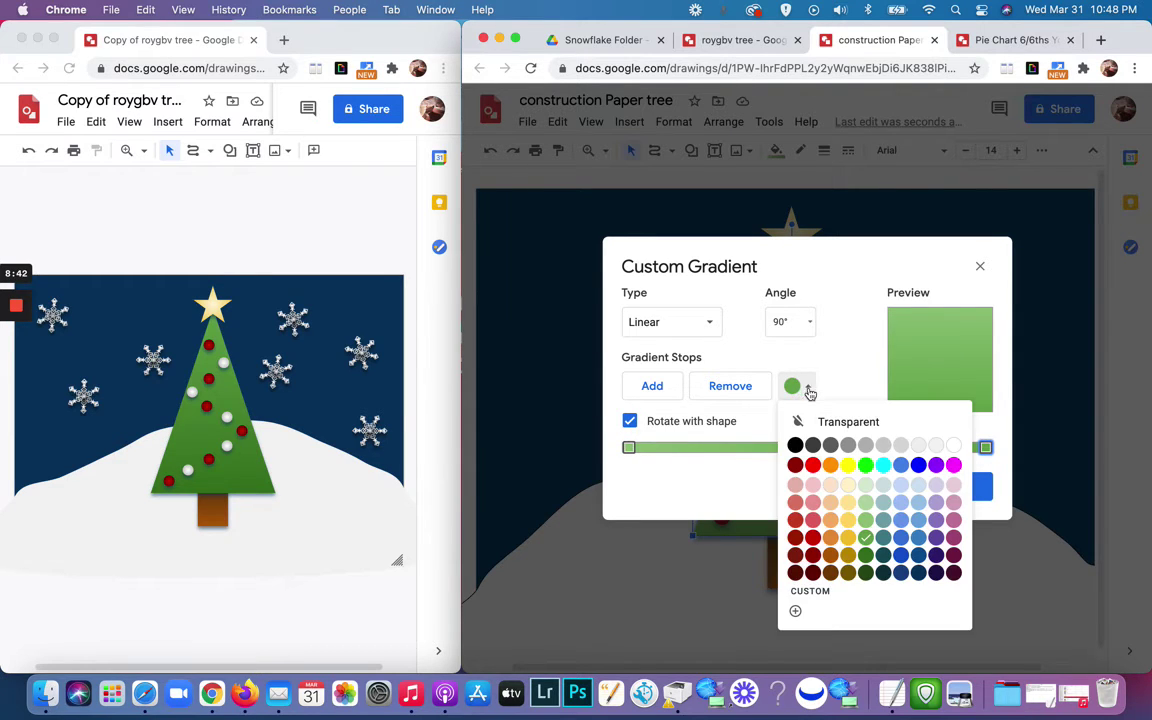
{"action": "left_click", "coordinate": [866, 555]}
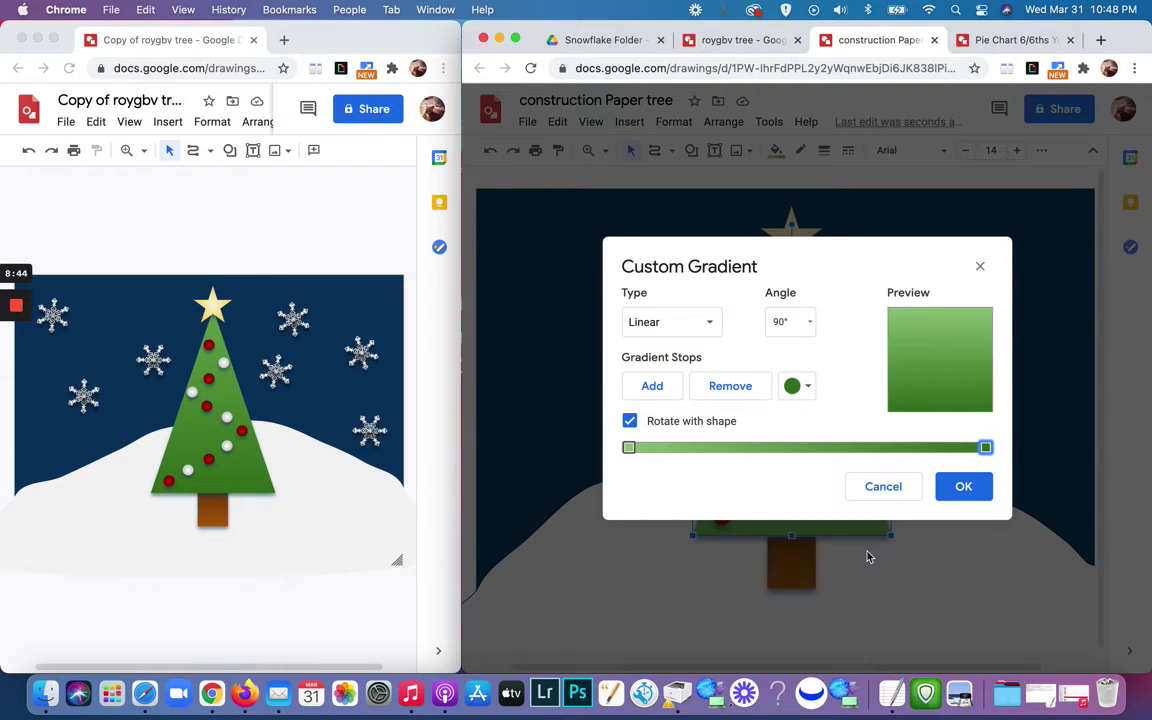
{"action": "left_click", "coordinate": [963, 487]}
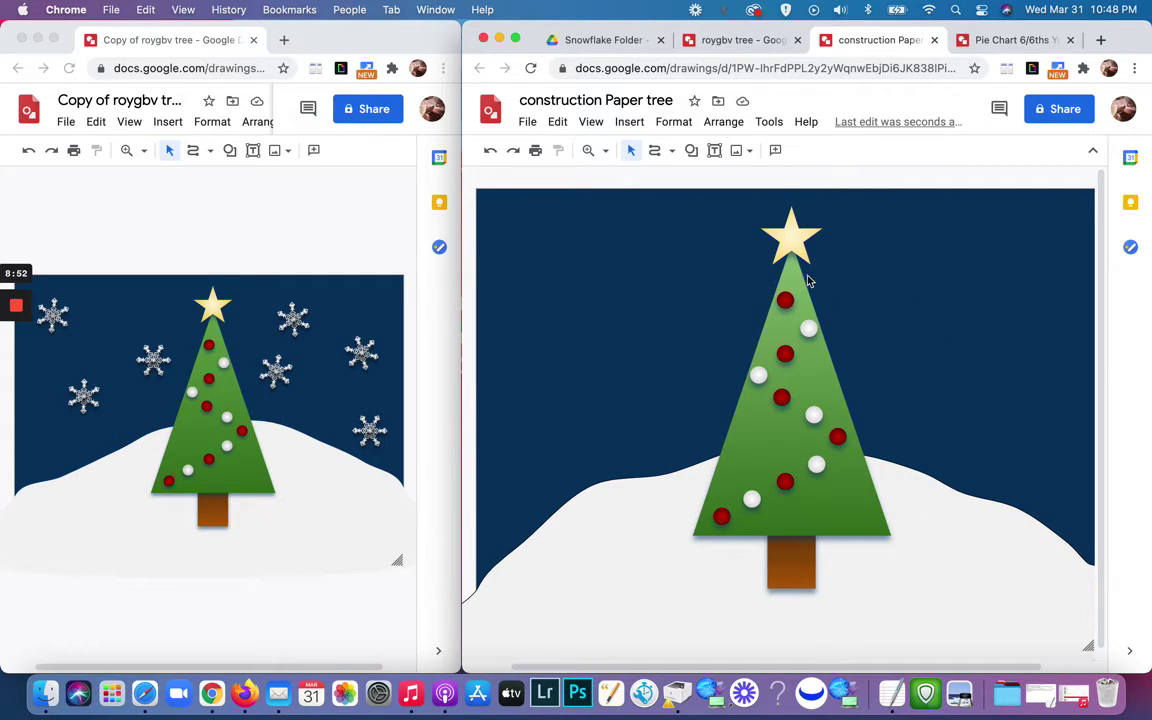
Give the tree-top star a custom radial gradient with the last stop changed to a darker golden yellow.
{"action": "left_click", "coordinate": [792, 242]}
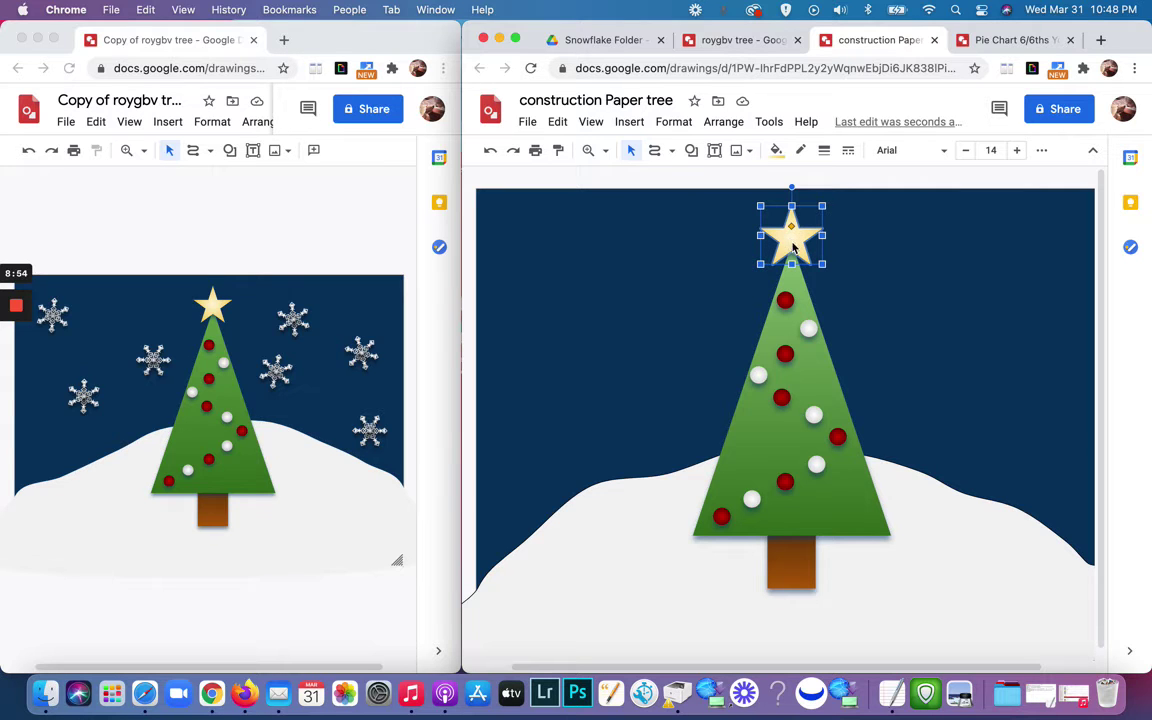
{"action": "left_click", "coordinate": [776, 150]}
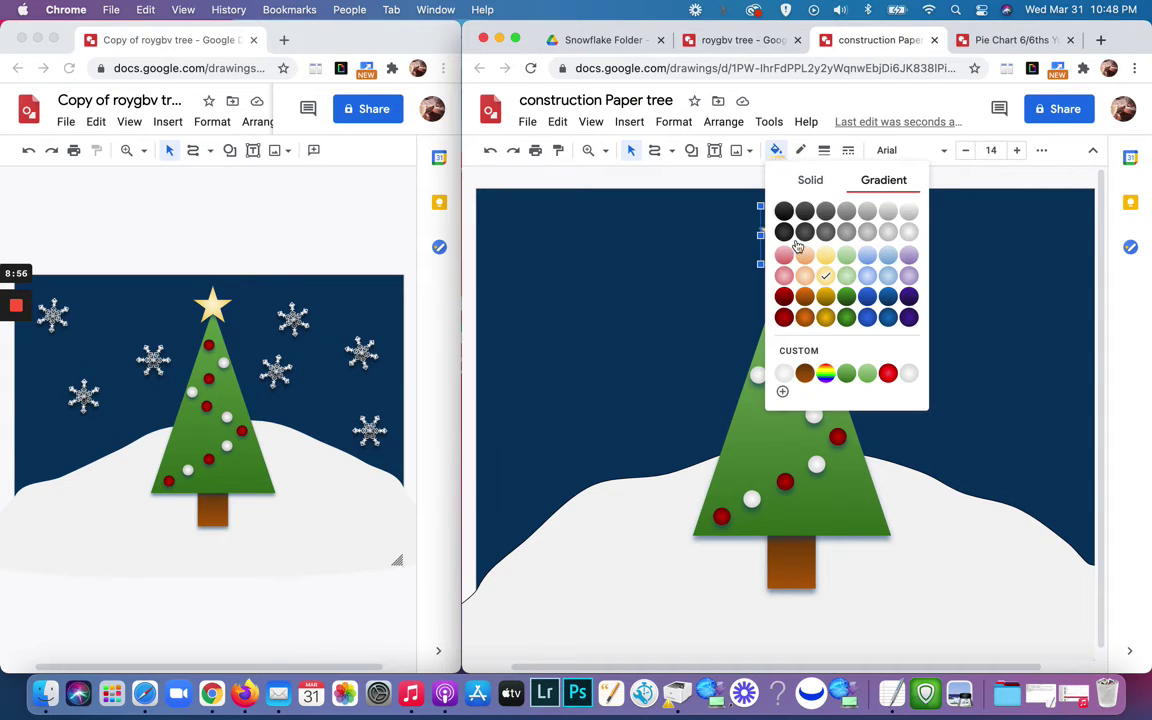
{"action": "left_click", "coordinate": [782, 391]}
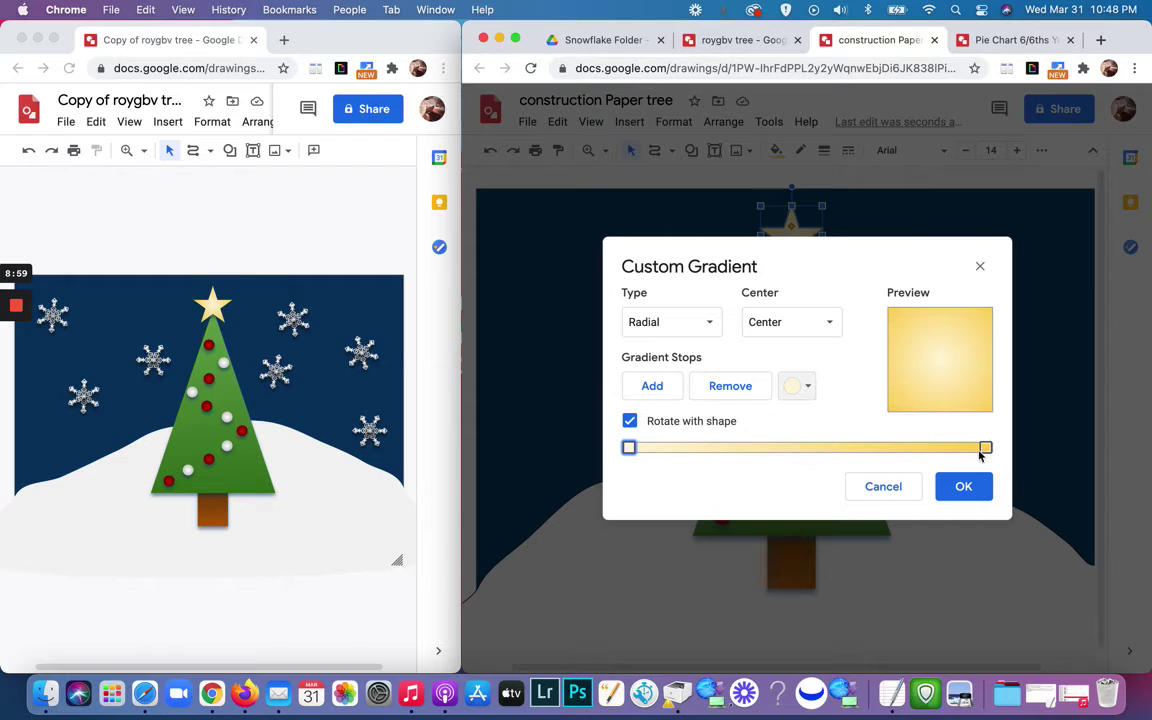
{"action": "left_click", "coordinate": [985, 447]}
{"action": "left_click", "coordinate": [810, 388]}
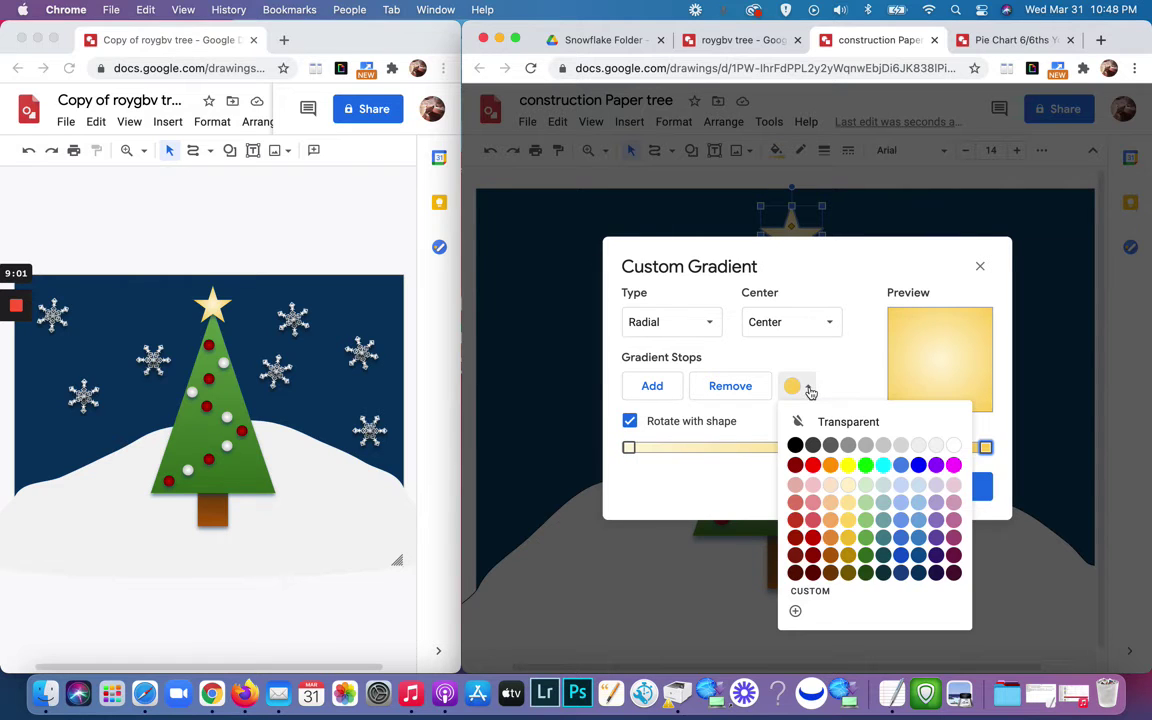
{"action": "left_click", "coordinate": [763, 481]}
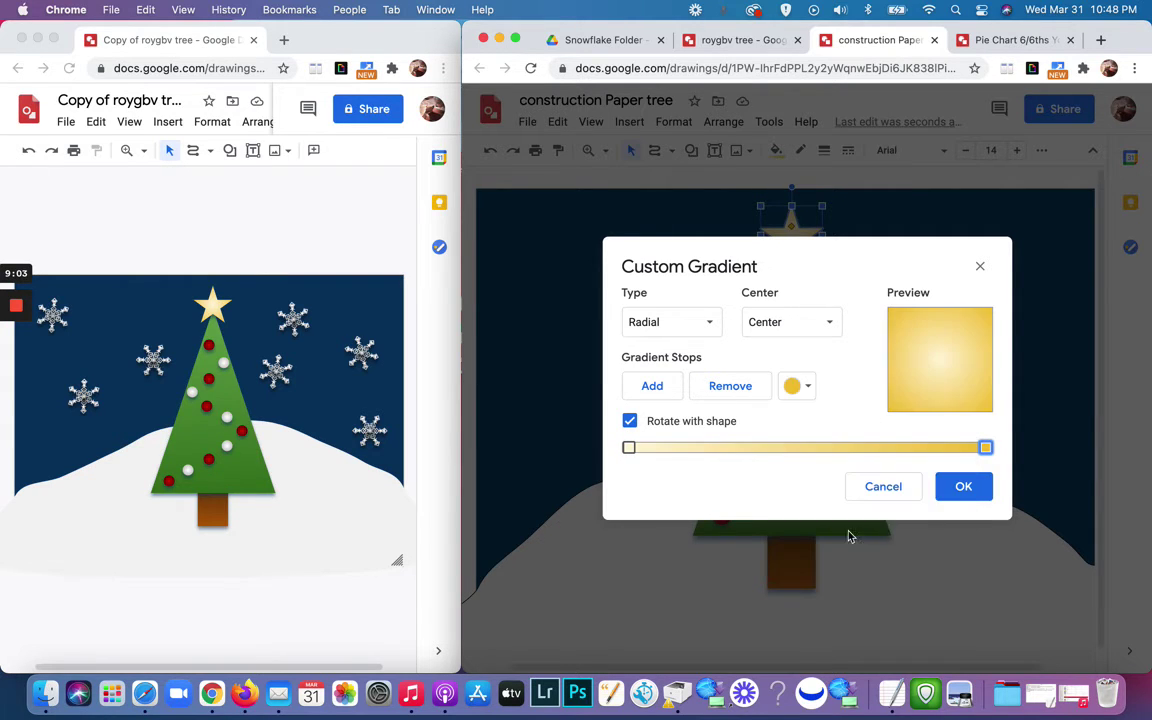
{"action": "left_click", "coordinate": [957, 494]}
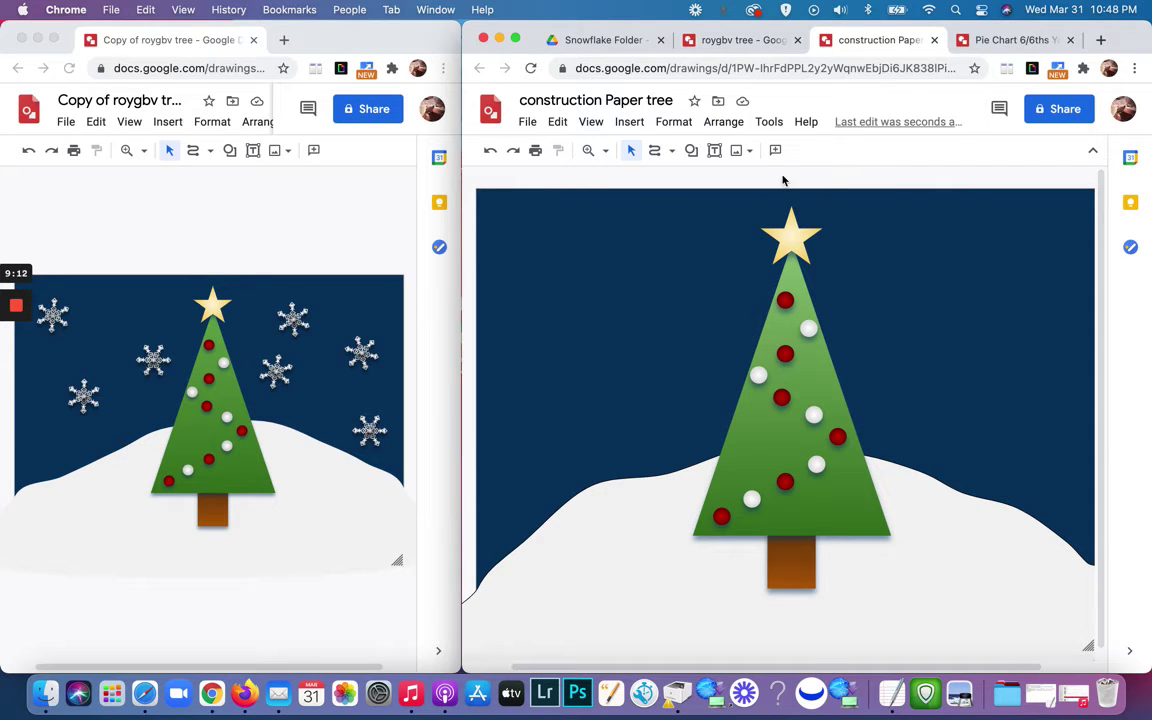
Switch to the Pie Chart 6/6ths YouTube drawing, duplicate the grouped snowflake and move the copy off the original.
{"action": "left_click", "coordinate": [1002, 45]}
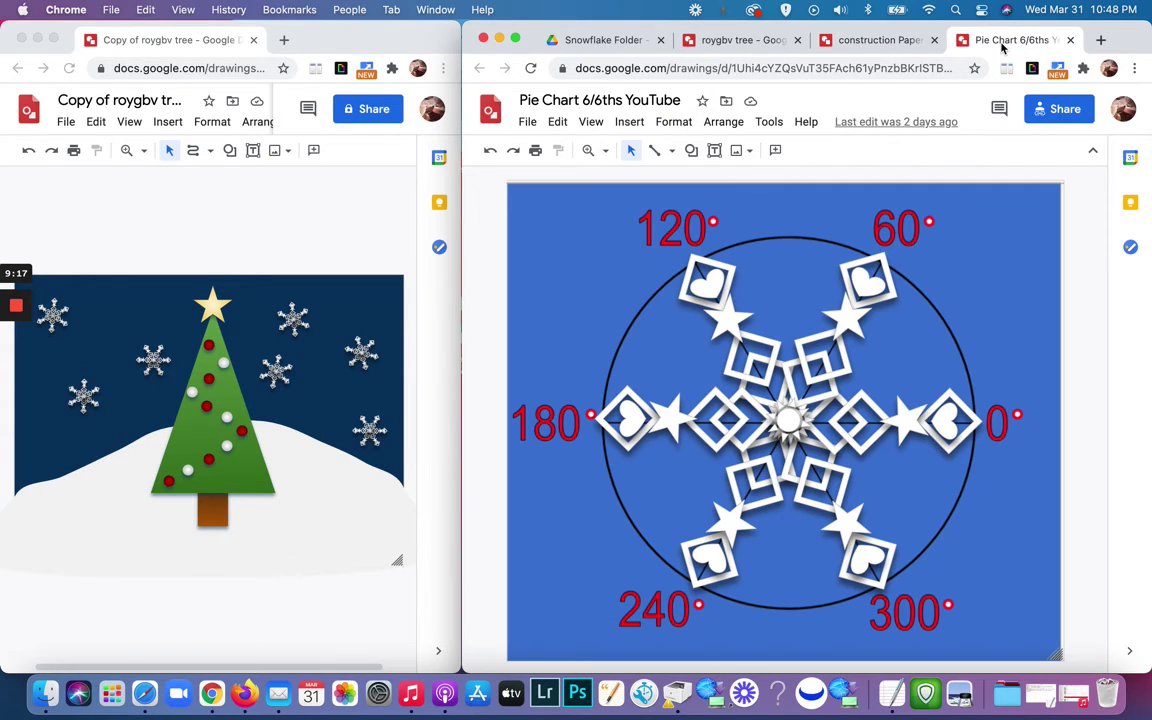
{"action": "left_click", "coordinate": [786, 421]}
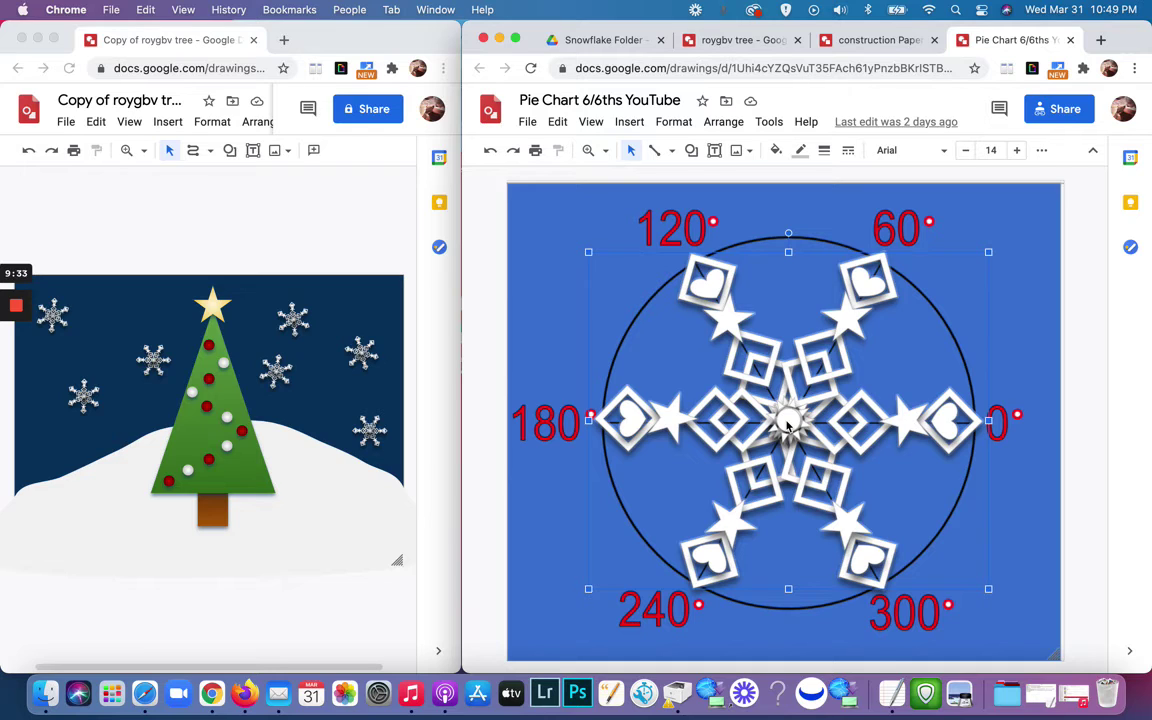
{"action": "key", "text": "super+d"}
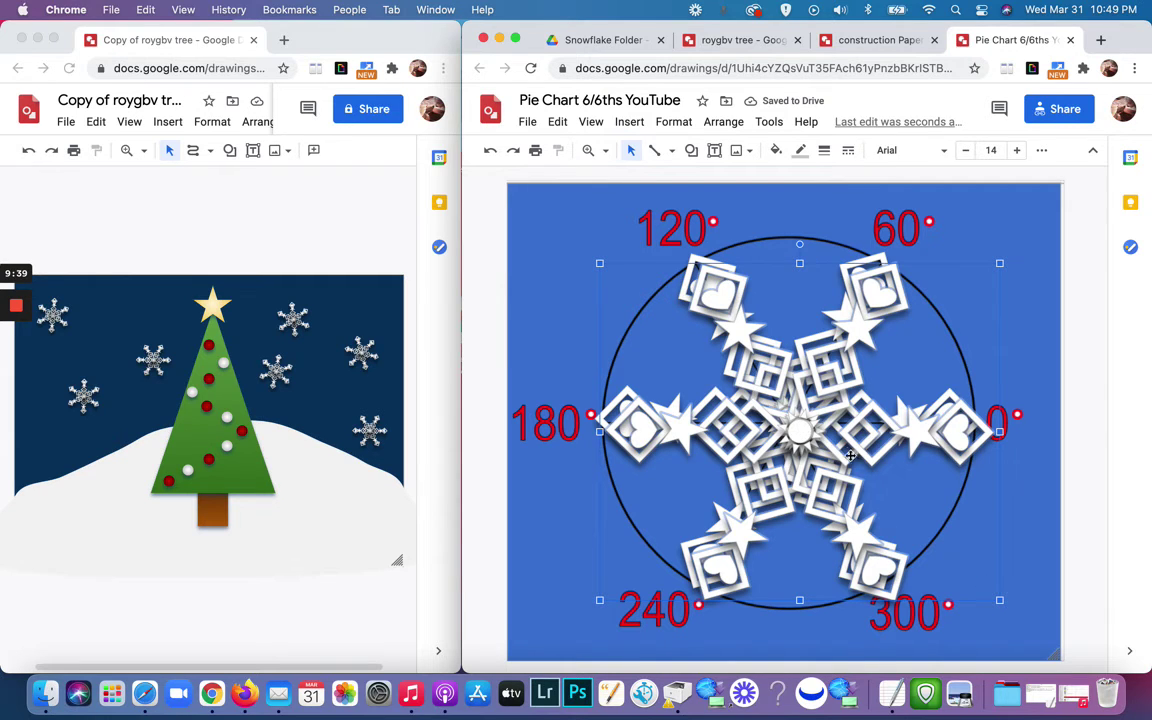
{"action": "left_click_drag", "start_coordinate": [862, 521], "coordinate": [914, 492]}
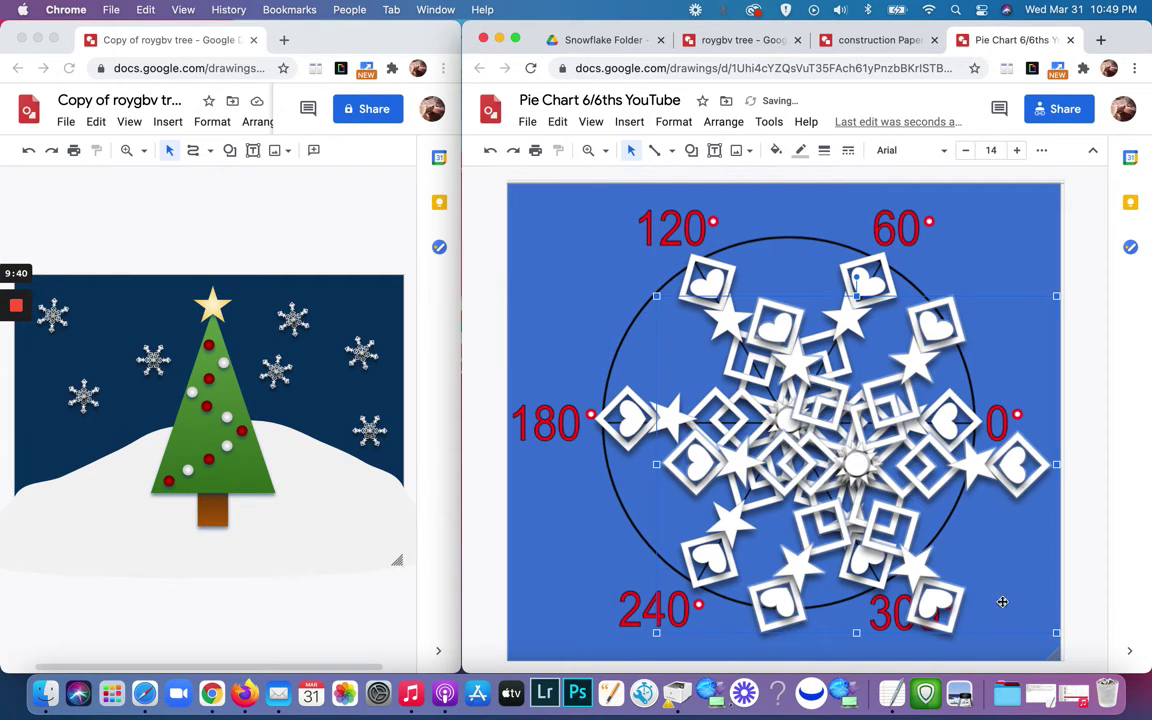
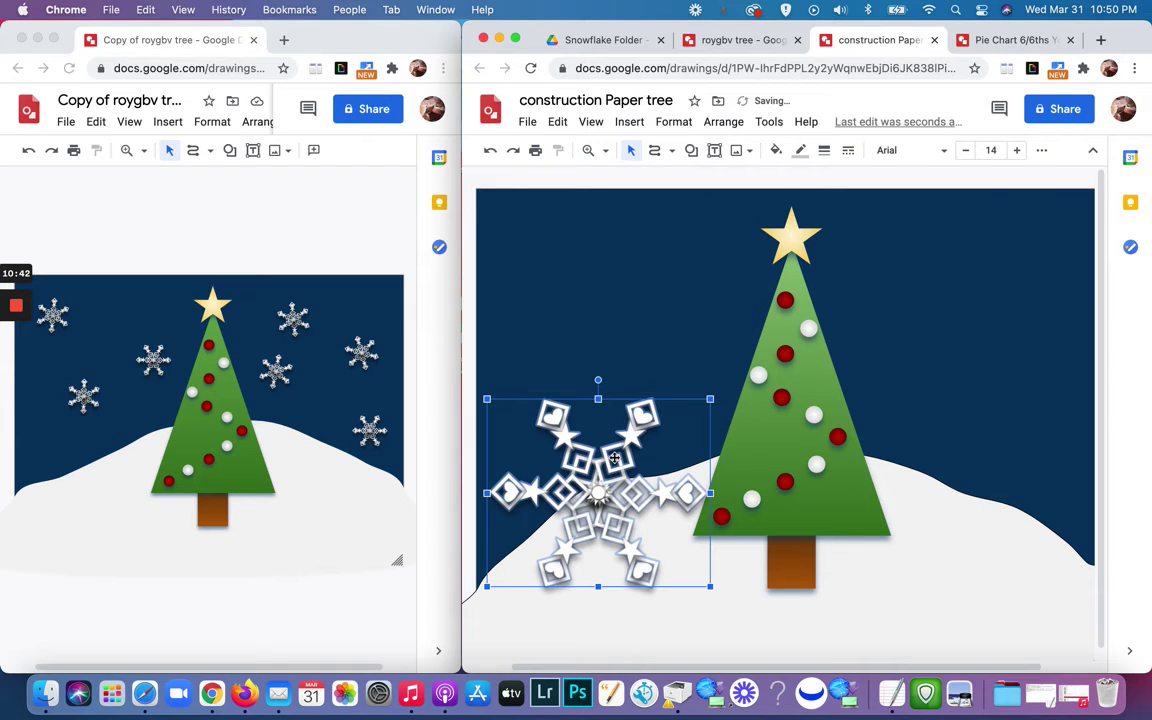
Move the large snowflake in the tree scene up into the sky and shrink it to ornament scale near the upper-left corner.
{"action": "left_click_drag", "start_coordinate": [604, 500], "coordinate": [637, 361]}
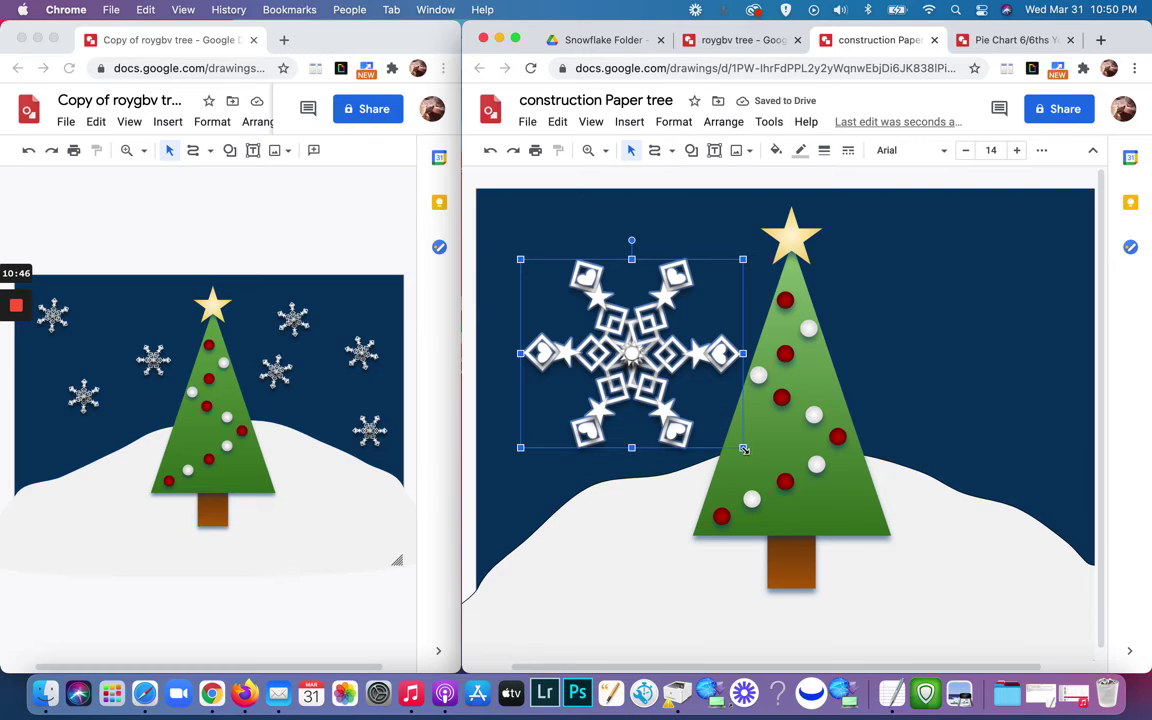
{"action": "left_click_drag", "start_coordinate": [743, 449], "coordinate": [569, 299]}
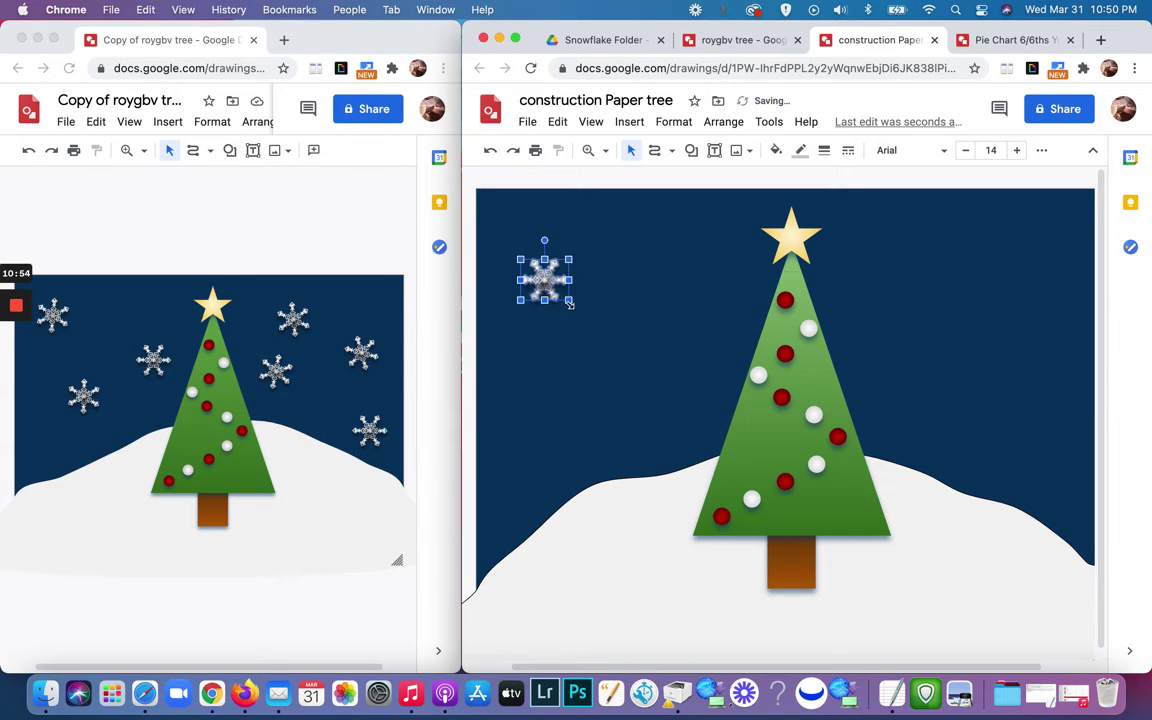
{"action": "left_click", "coordinate": [601, 315]}
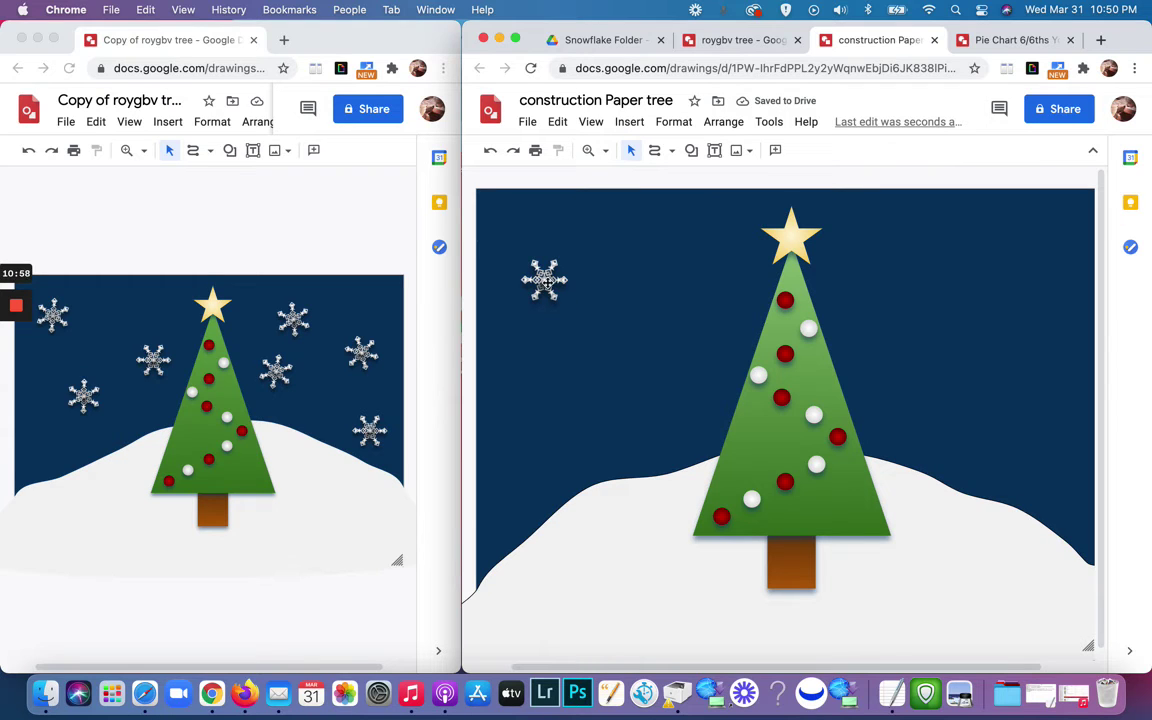
{"action": "left_click_drag", "start_coordinate": [545, 281], "coordinate": [557, 251]}
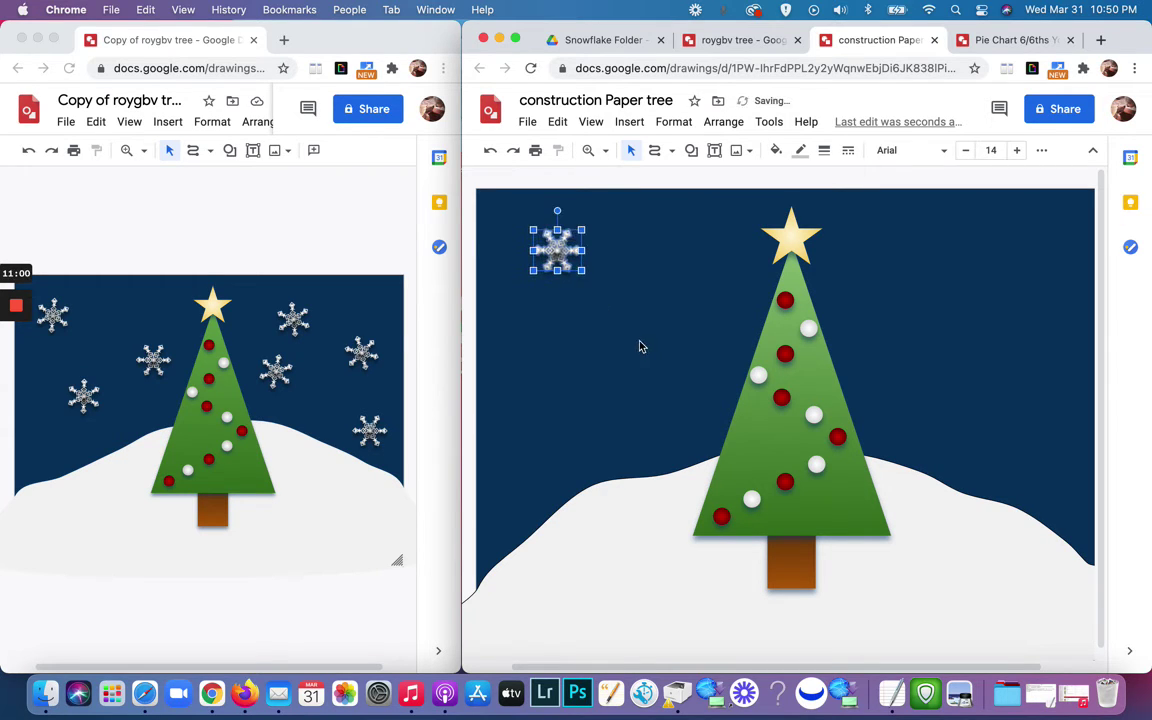
{"action": "left_click", "coordinate": [600, 258]}
Duplicate the small snowflake six times in the sky left of the tree.
{"action": "left_click", "coordinate": [557, 252]}
{"action": "key", "text": "super+d"}
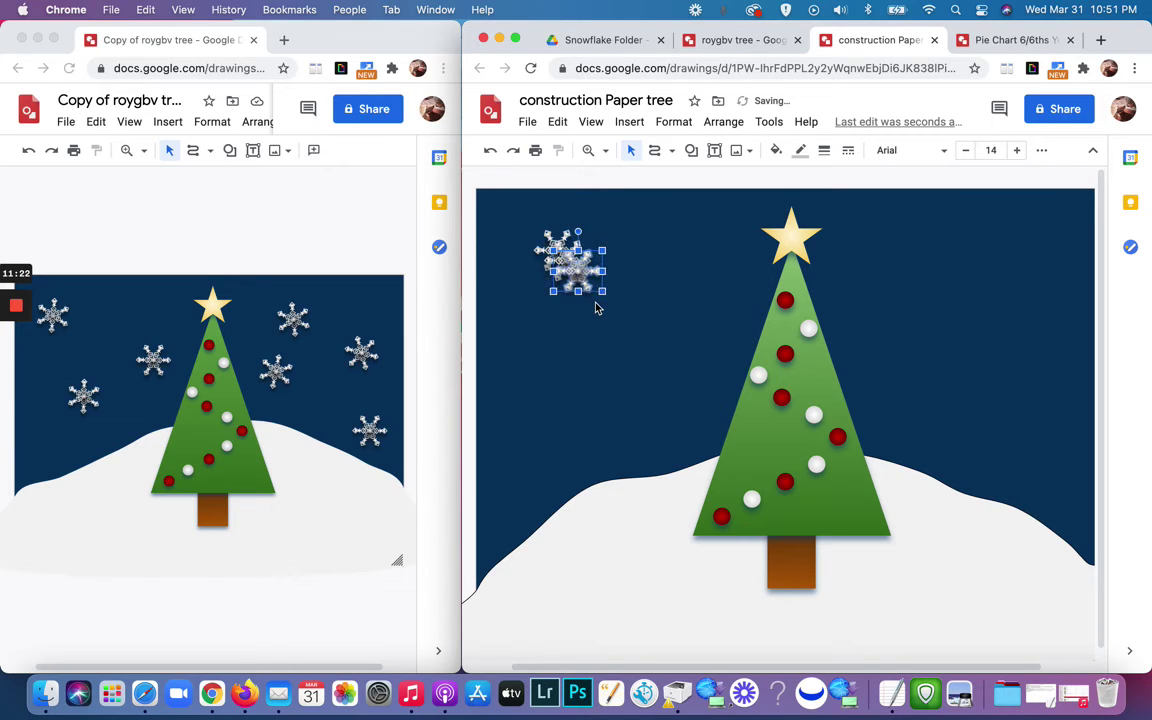
{"action": "key", "text": "super+d"}
{"action": "key", "text": "super+d"}
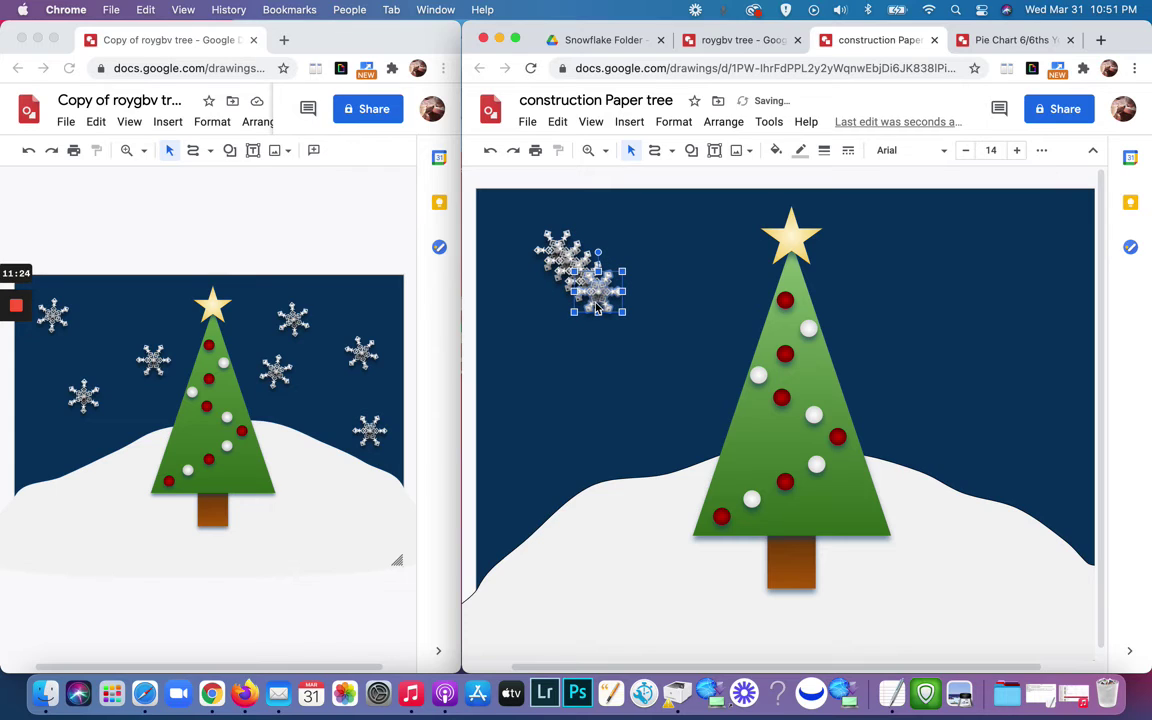
{"action": "key", "text": "super+d"}
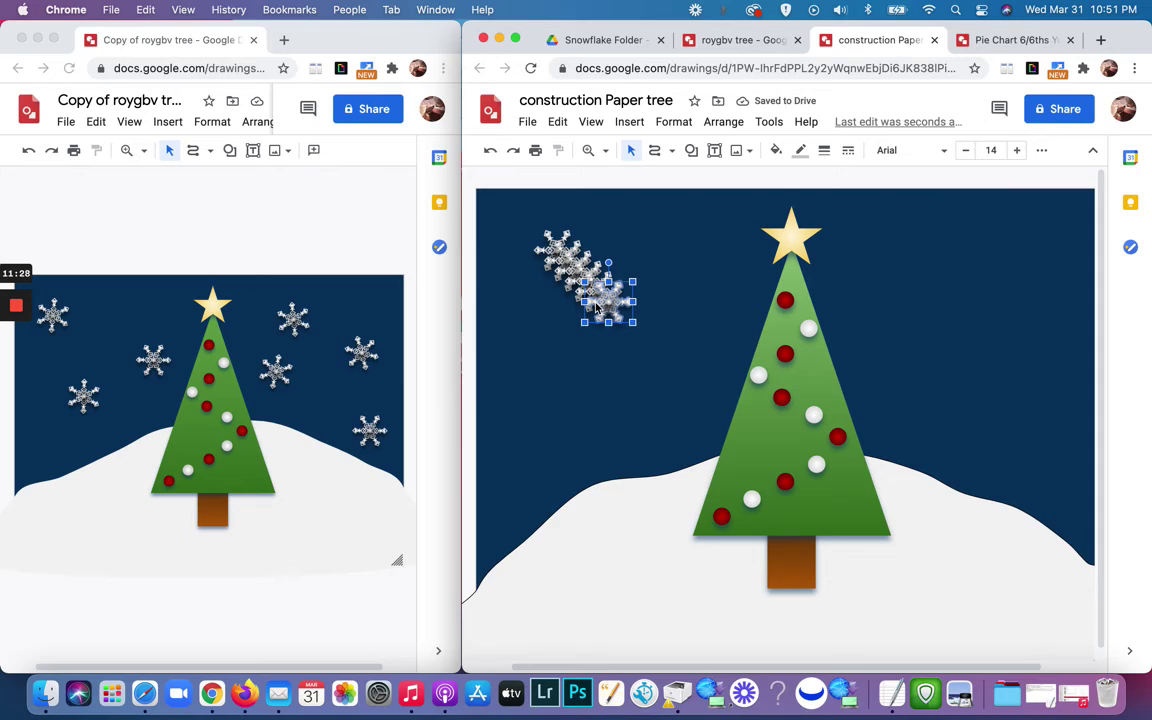
{"action": "key", "text": "super+d"}
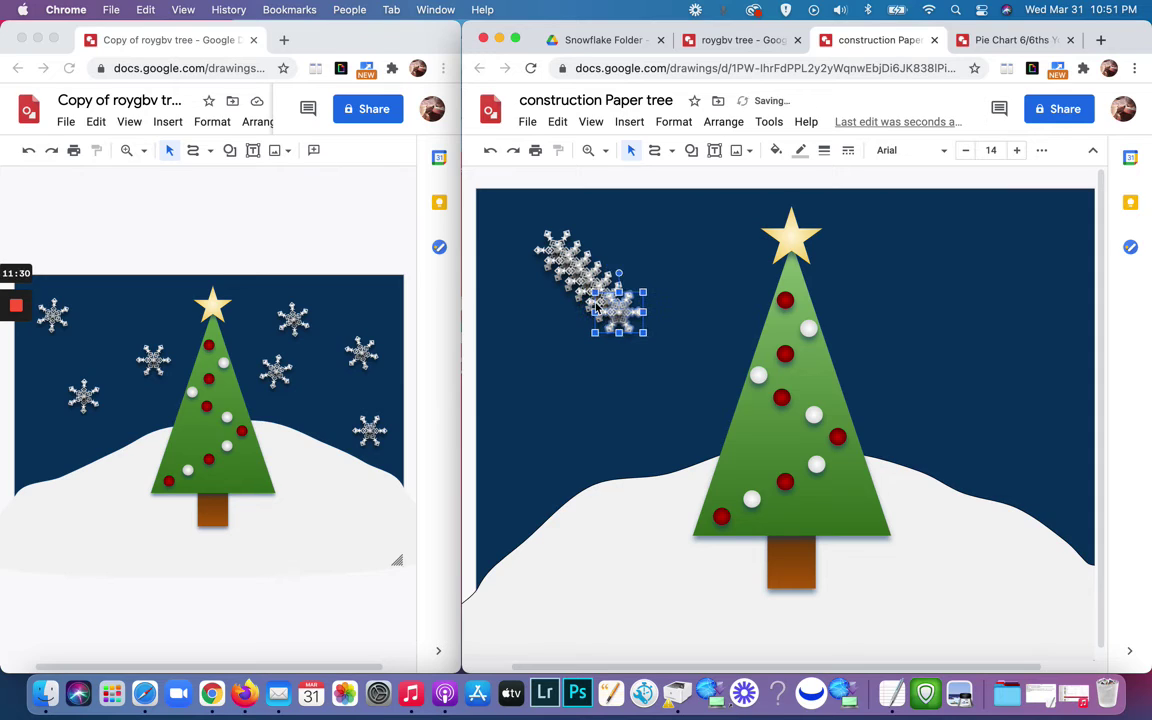
Duplicate the snowflake once more and spread four of the stacked copies across the sky right of the tree.
{"action": "key", "text": "super+d"}
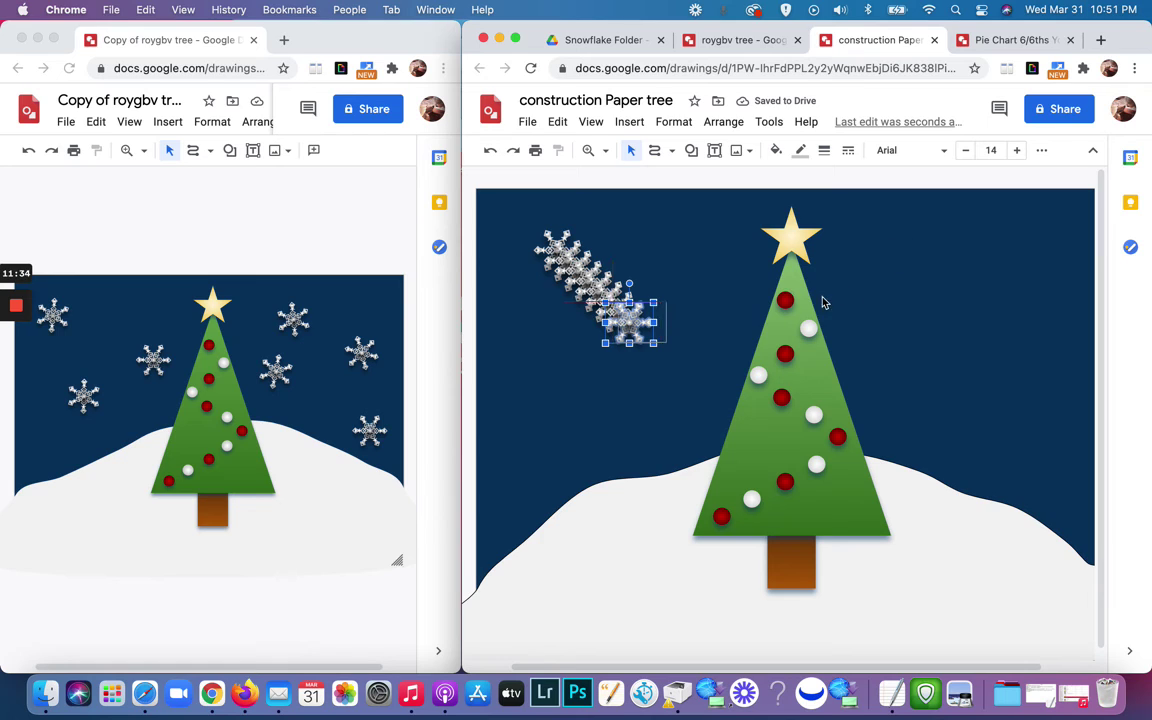
{"action": "left_click_drag", "start_coordinate": [635, 325], "coordinate": [908, 243]}
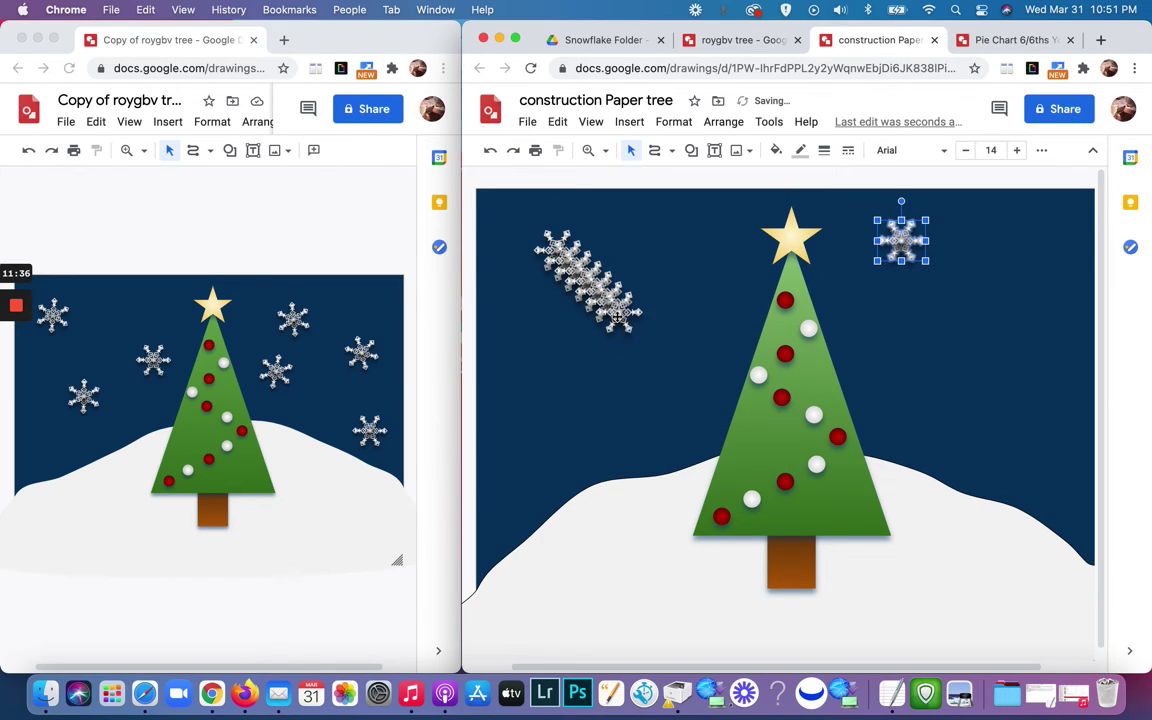
{"action": "left_click", "coordinate": [620, 315]}
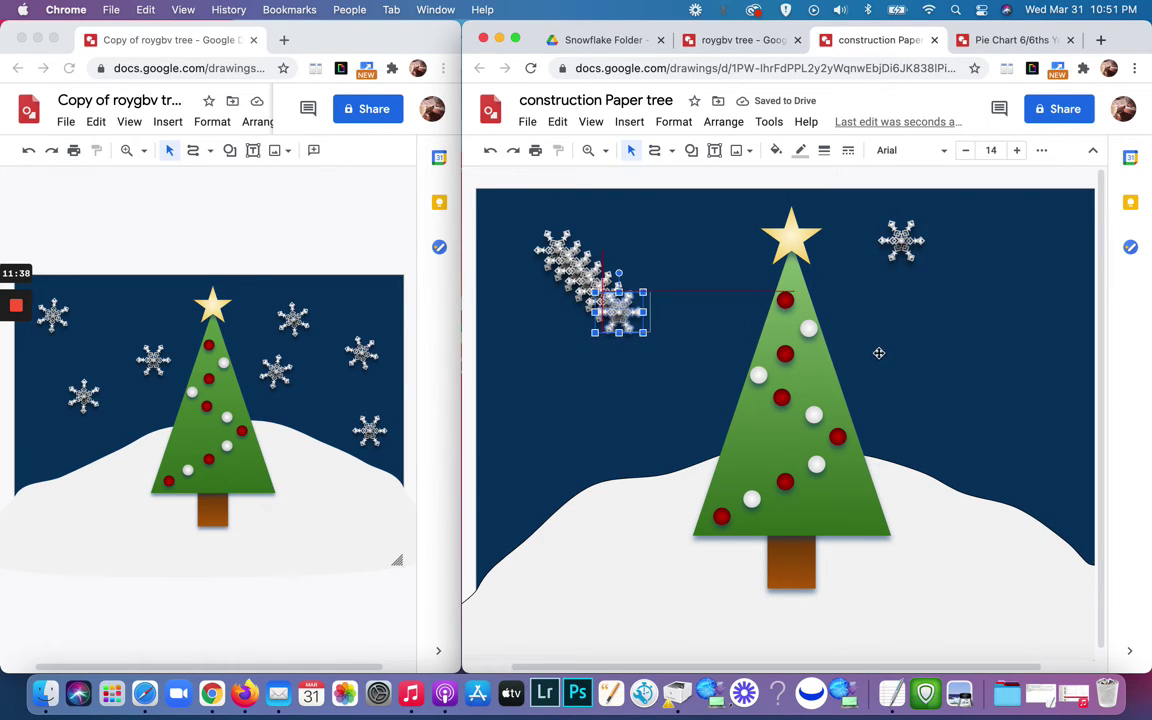
{"action": "left_click_drag", "start_coordinate": [620, 314], "coordinate": [880, 345]}
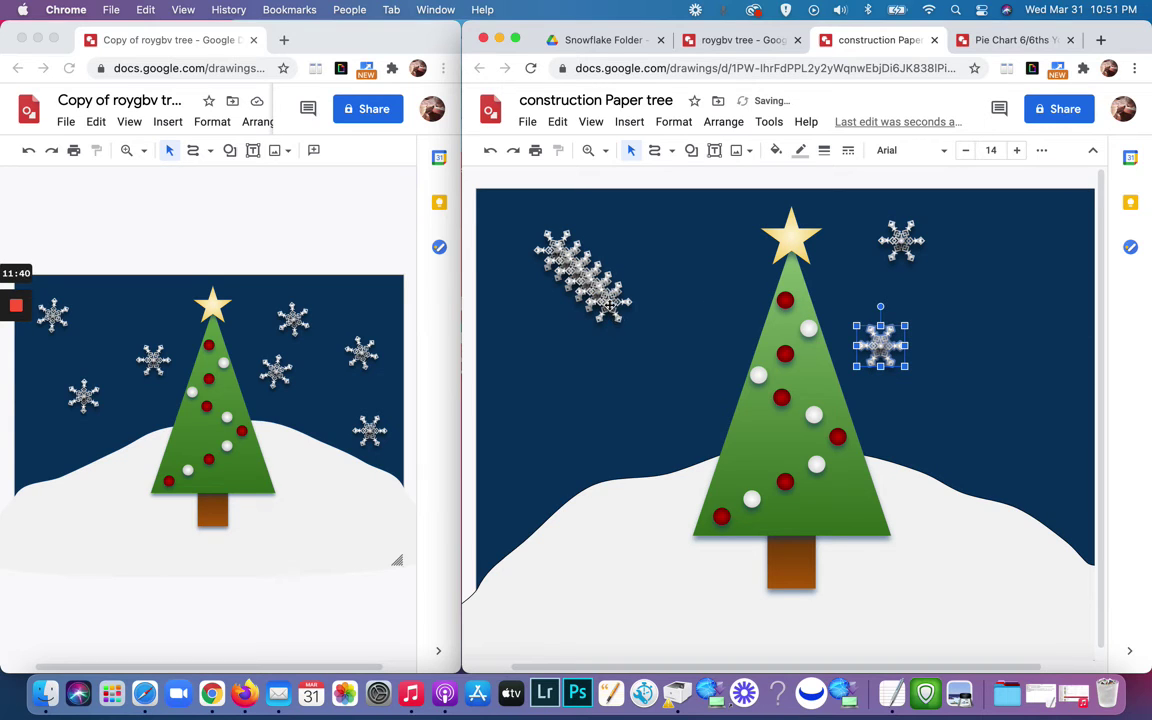
{"action": "left_click", "coordinate": [606, 302]}
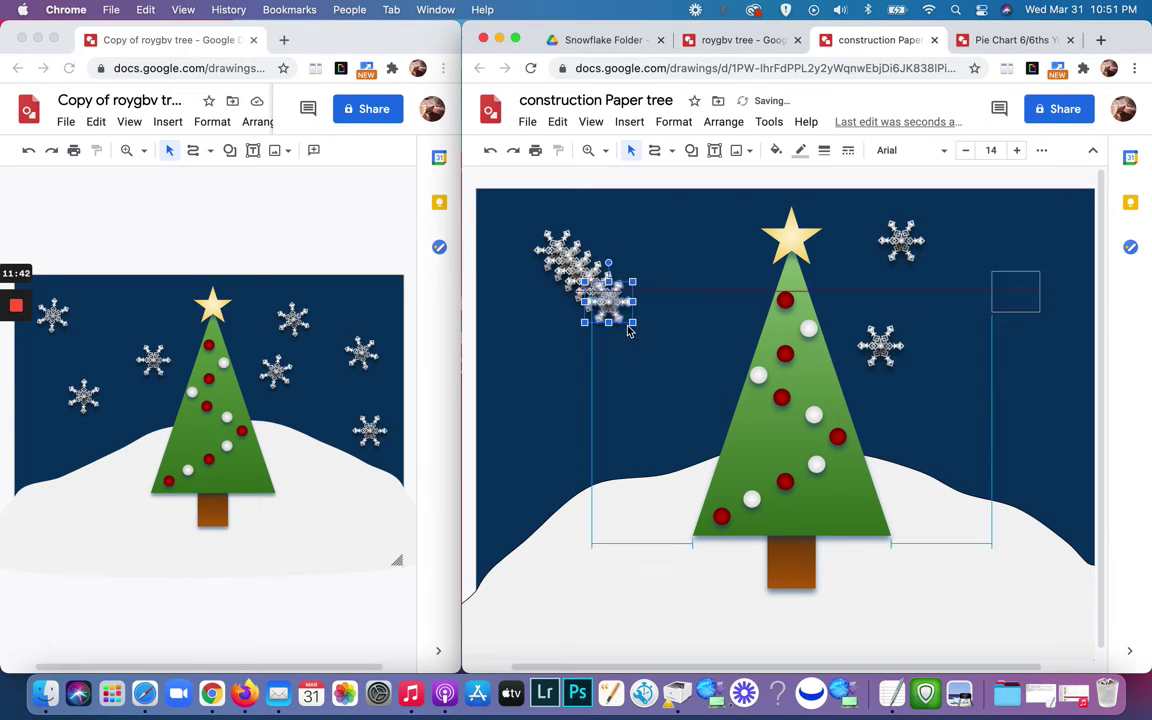
{"action": "left_click_drag", "start_coordinate": [606, 302], "coordinate": [1022, 285]}
{"action": "left_click", "coordinate": [600, 298]}
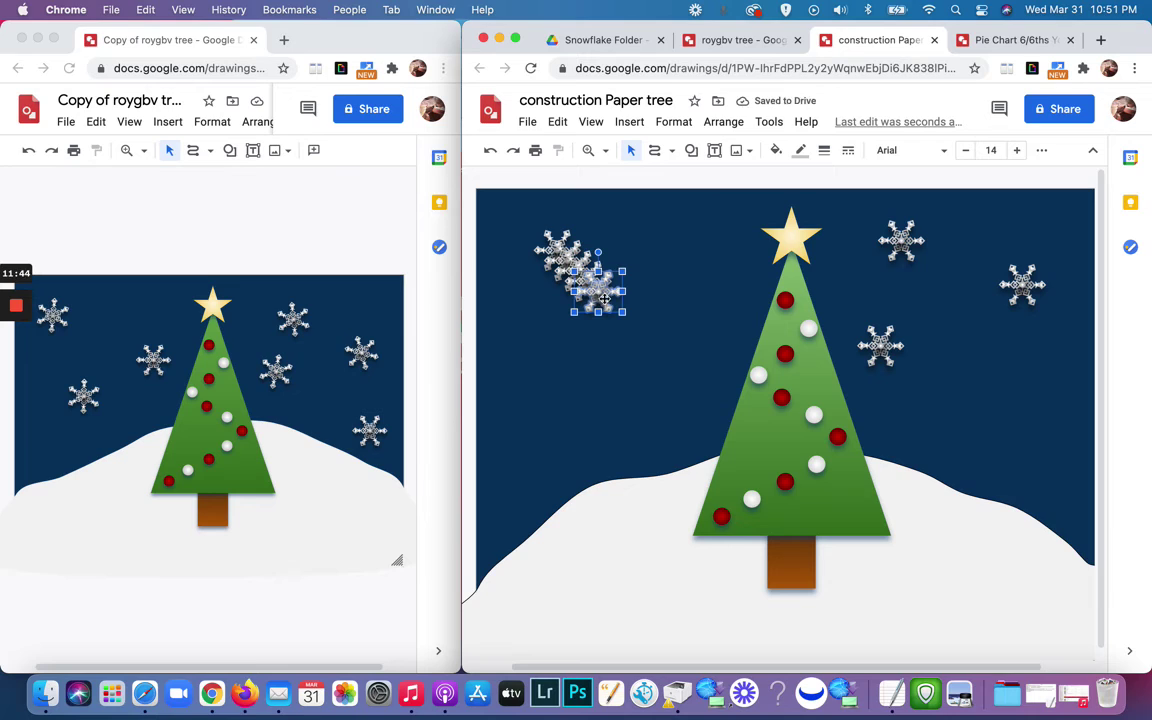
{"action": "left_click_drag", "start_coordinate": [600, 298], "coordinate": [655, 408]}
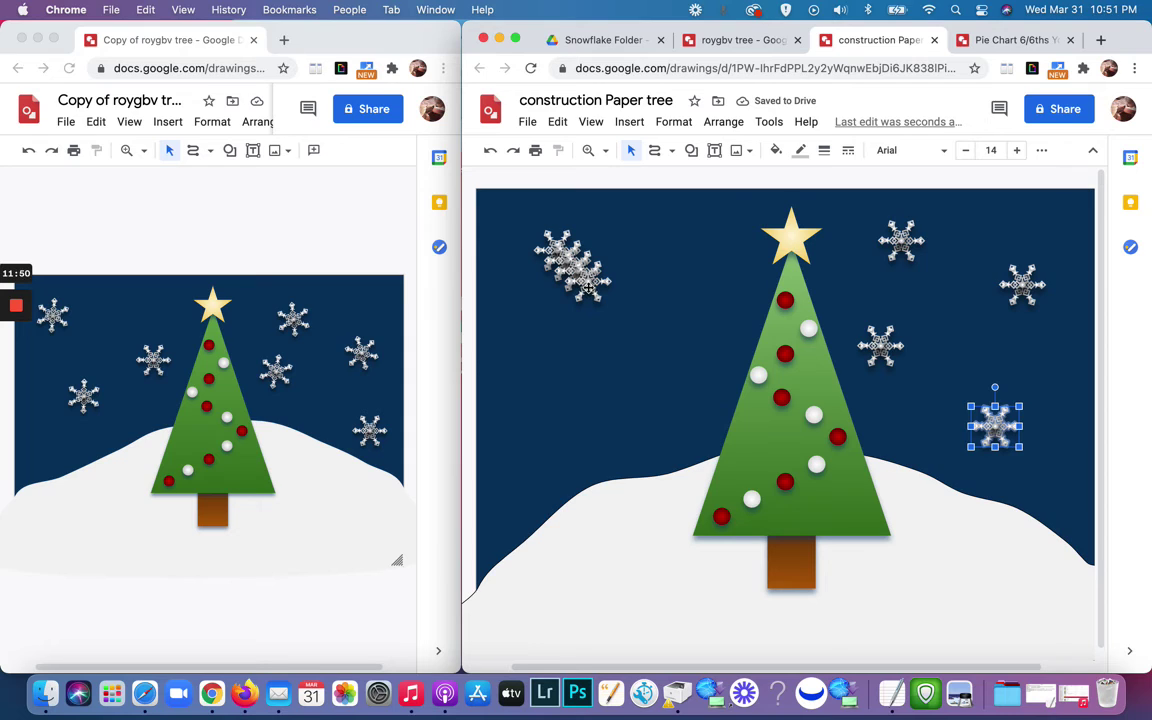
Place one snowflake beside the tree's left edge and one low above the snow hill, and delete the extra copy near the upper-left corner.
{"action": "left_click_drag", "start_coordinate": [590, 284], "coordinate": [703, 315]}
{"action": "left_click_drag", "start_coordinate": [560, 262], "coordinate": [544, 397]}
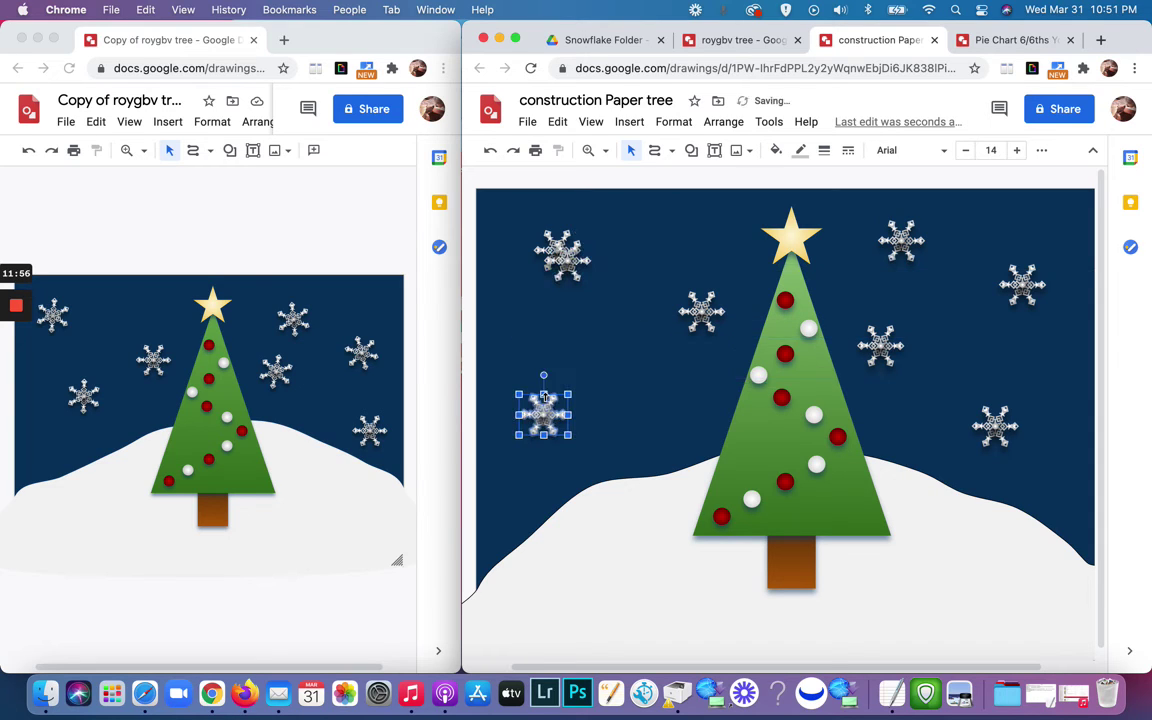
{"action": "left_click", "coordinate": [565, 263]}
{"action": "key", "text": "Delete"}
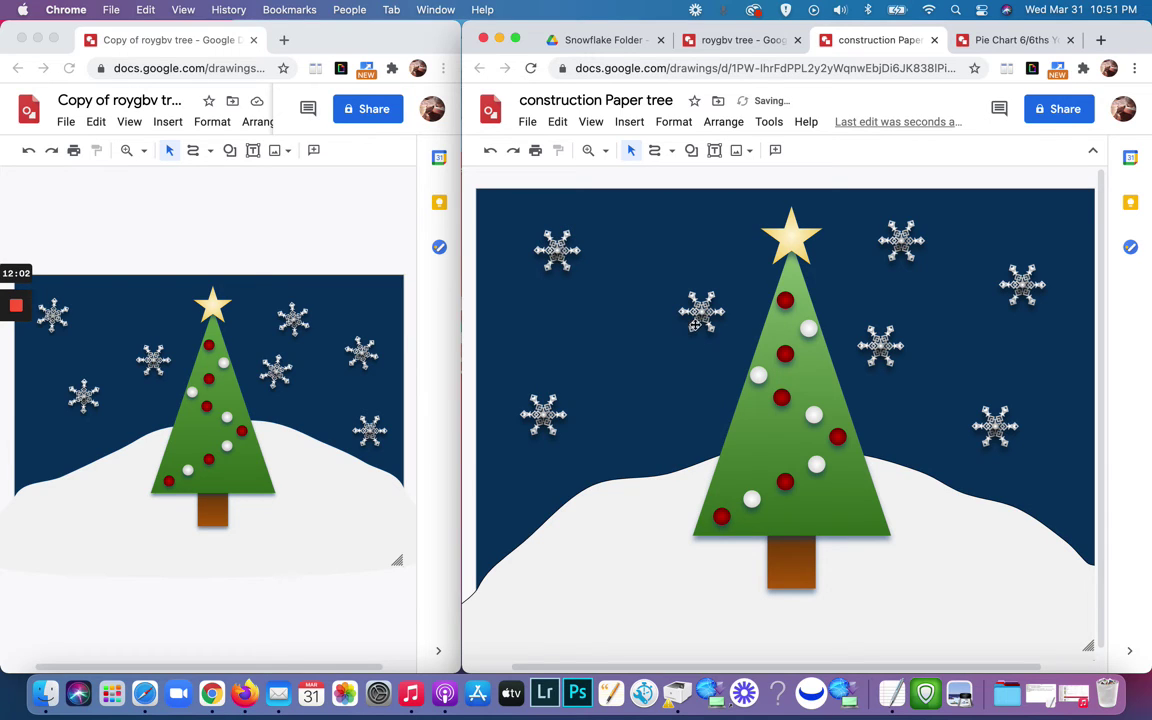
{"action": "left_click_drag", "start_coordinate": [695, 318], "coordinate": [670, 336]}
{"action": "left_click", "coordinate": [548, 402]}
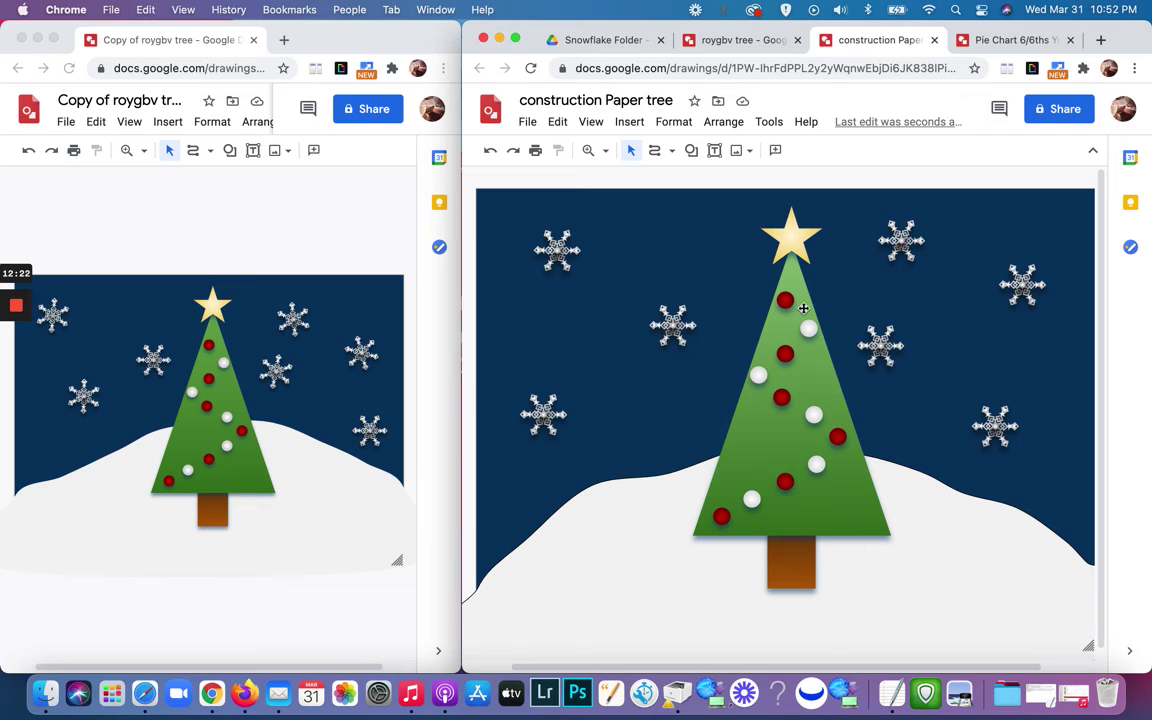
Tilt the two lower snowflakes left of the tree slightly clockwise and the lower-right snowflake slightly counterclockwise to about 350°.
{"action": "left_click", "coordinate": [672, 320]}
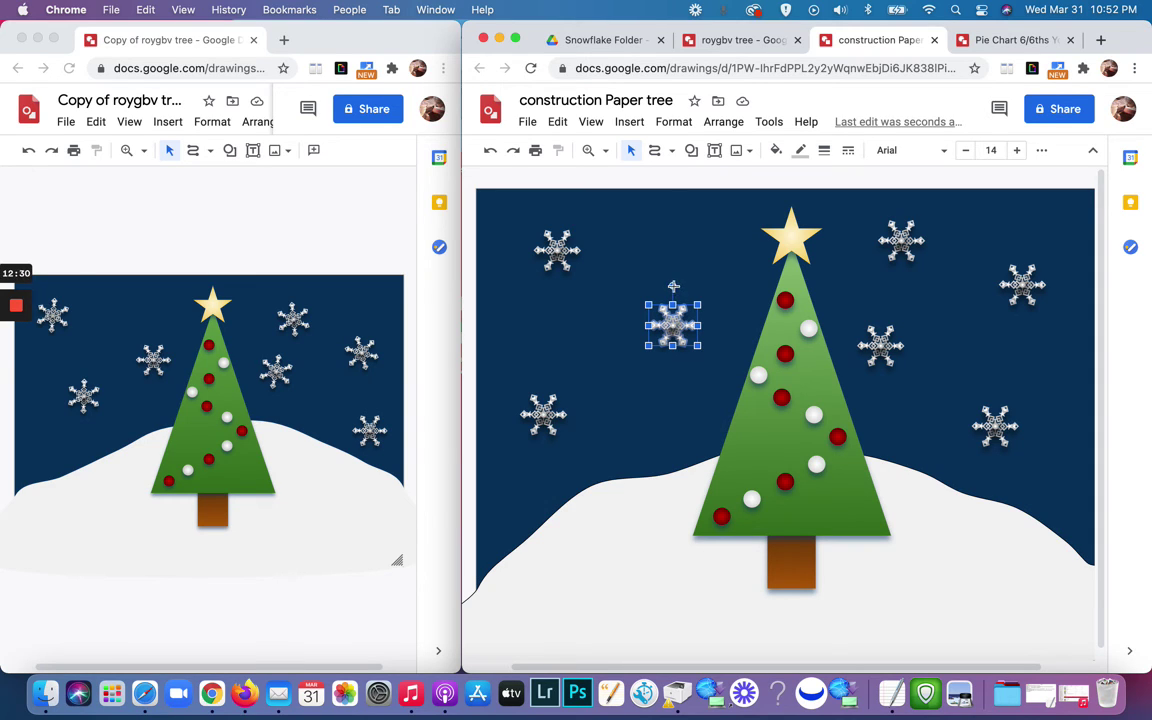
{"action": "left_click_drag", "start_coordinate": [676, 286], "coordinate": [692, 292]}
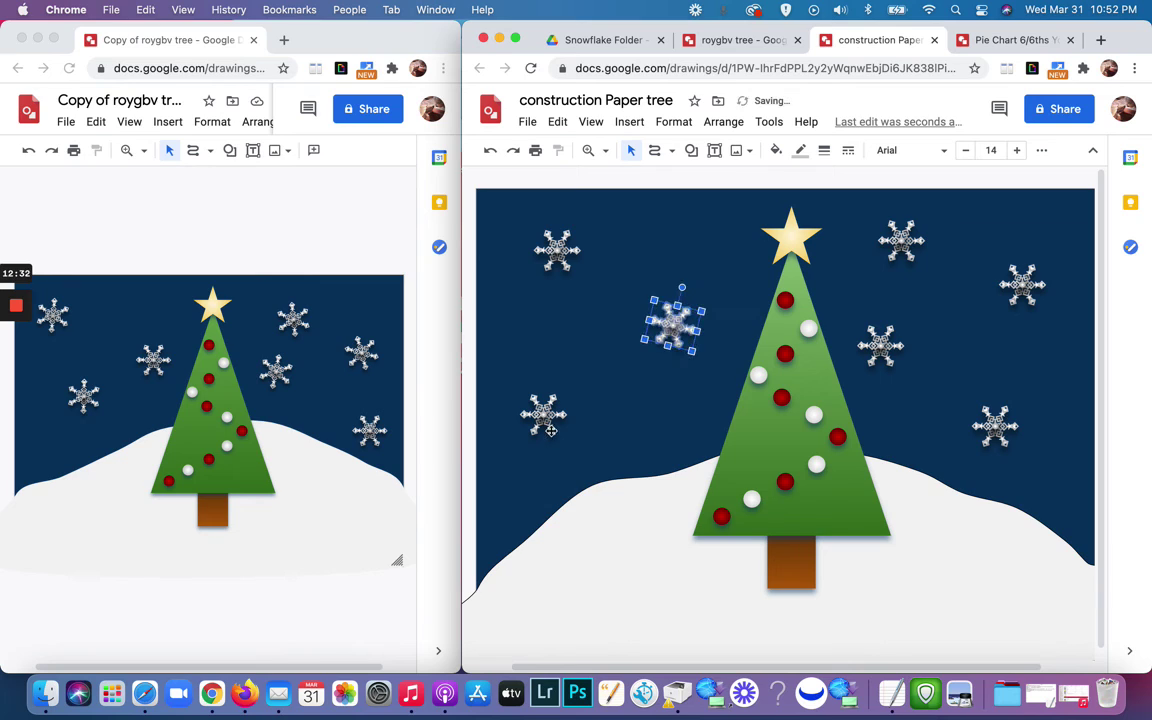
{"action": "left_click", "coordinate": [544, 416]}
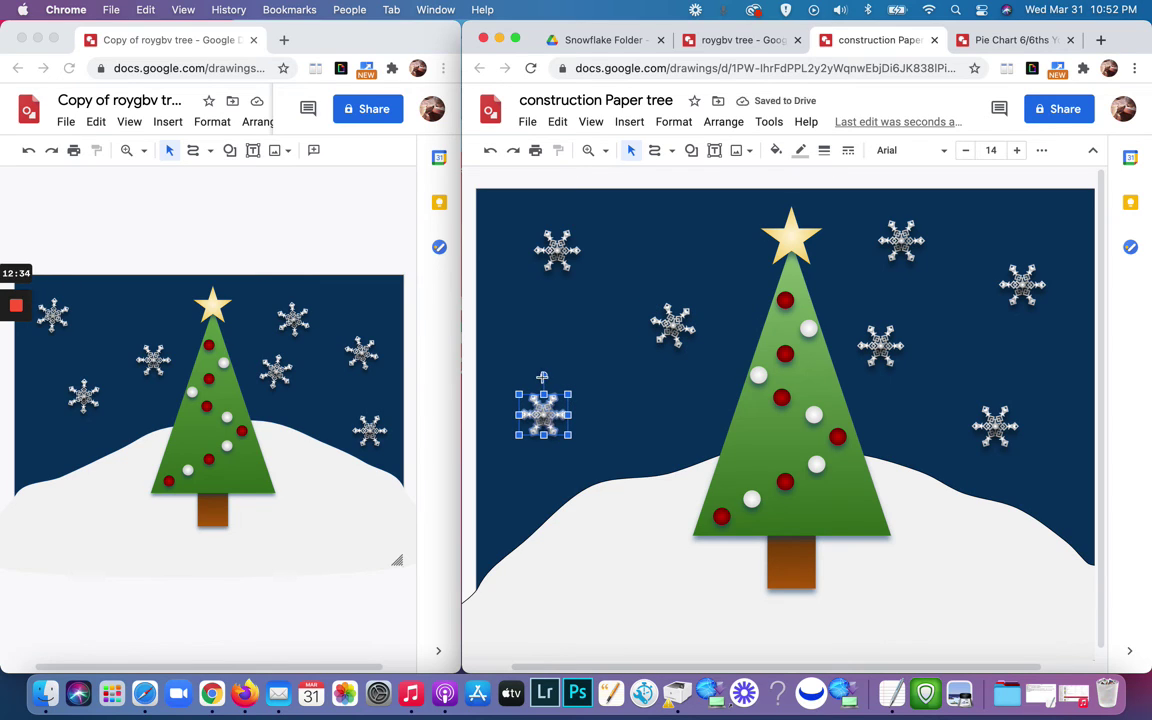
{"action": "left_click_drag", "start_coordinate": [543, 376], "coordinate": [550, 377]}
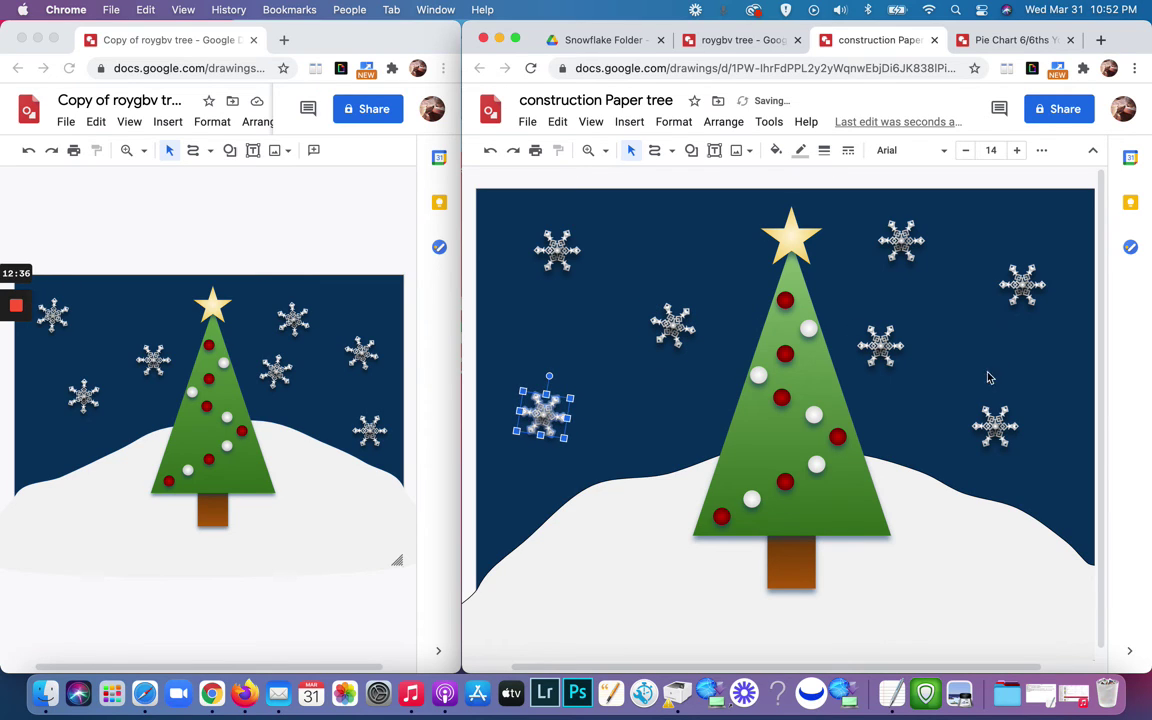
{"action": "left_click", "coordinate": [997, 418]}
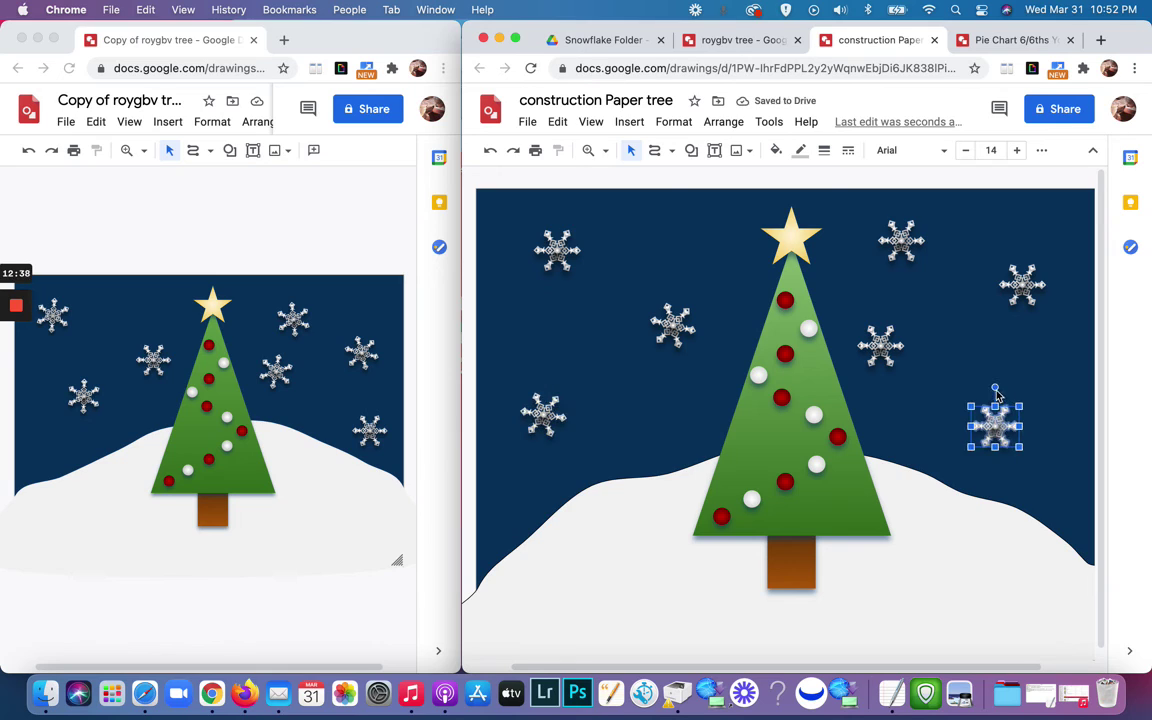
{"action": "left_click_drag", "start_coordinate": [996, 393], "coordinate": [982, 394]}
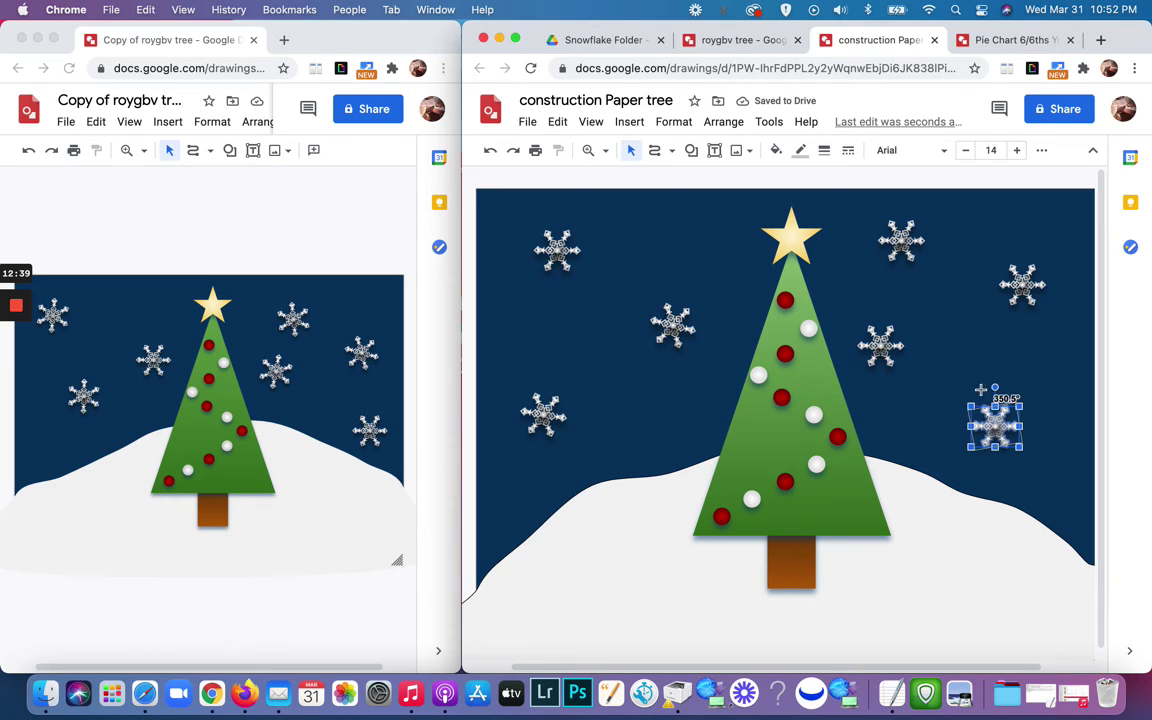
Rotate the upper-right snowflake slightly clockwise and the snowflake just right of the tree further clockwise.
{"action": "left_click", "coordinate": [1020, 287]}
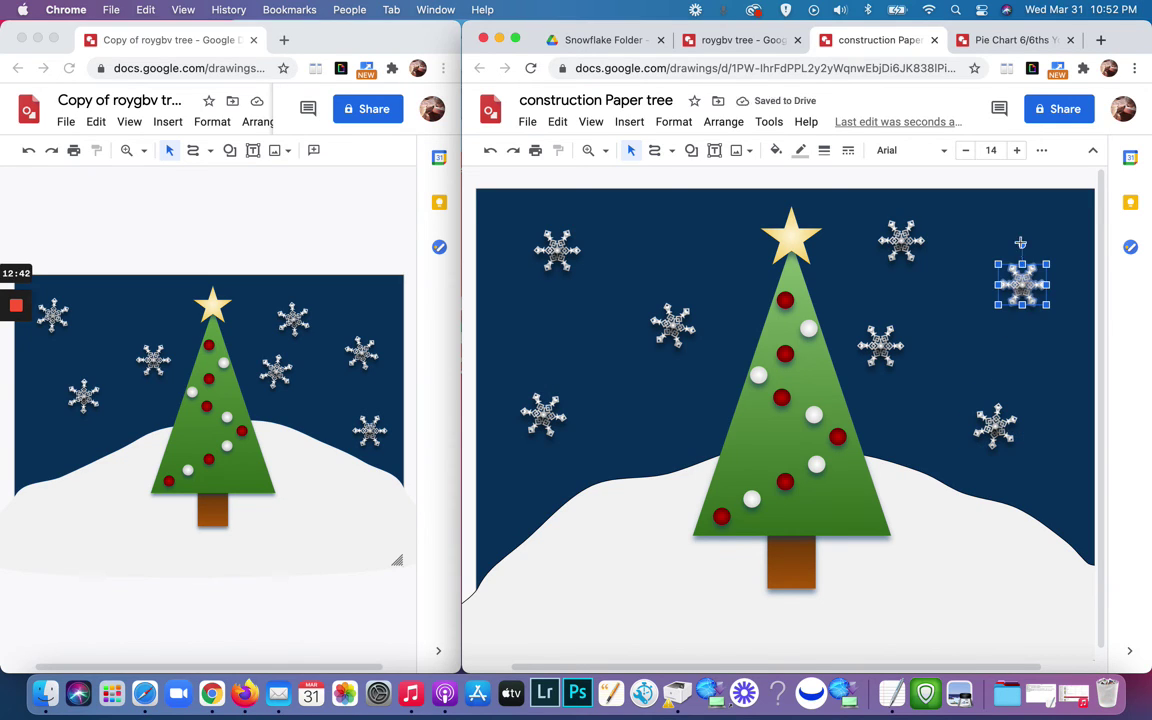
{"action": "left_click_drag", "start_coordinate": [1020, 243], "coordinate": [1025, 244]}
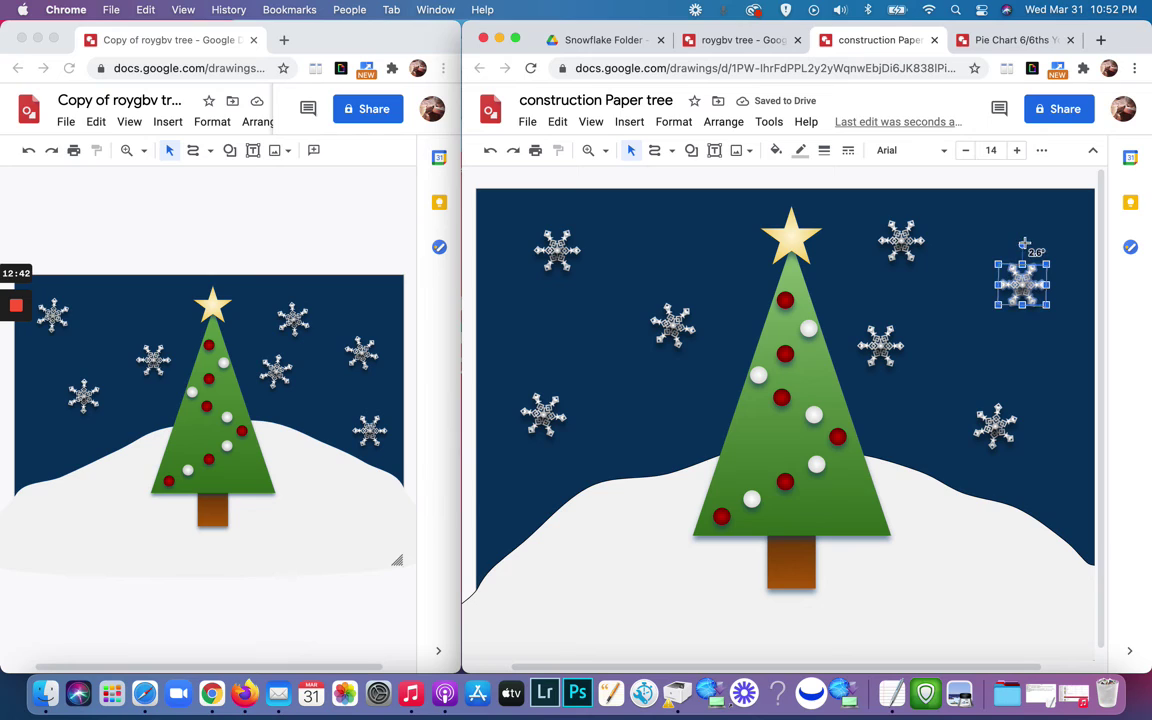
{"action": "left_click", "coordinate": [875, 348]}
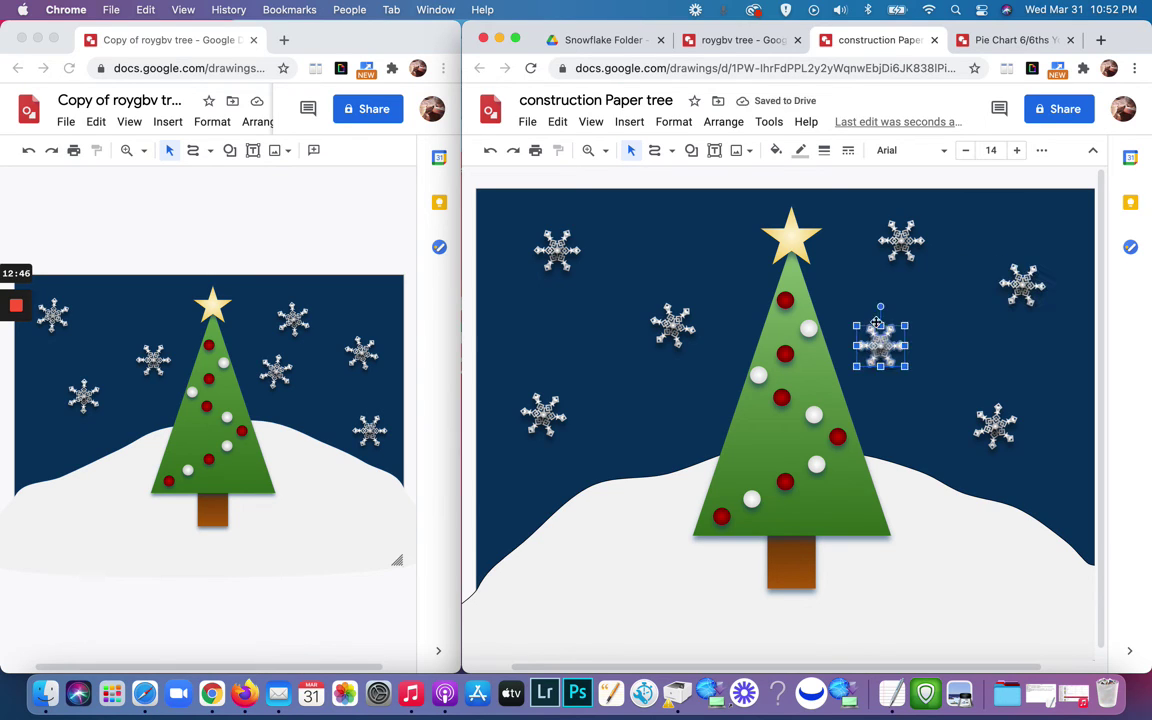
{"action": "left_click_drag", "start_coordinate": [880, 307], "coordinate": [922, 326]}
{"action": "left_click", "coordinate": [1012, 368]}
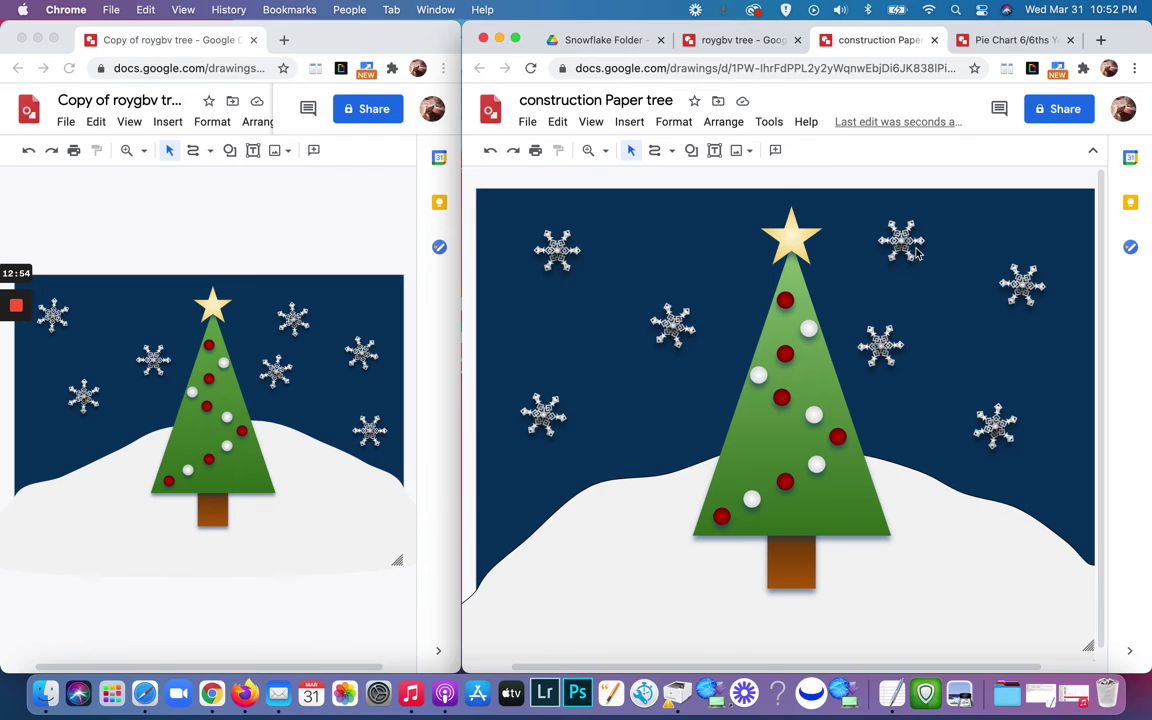
Return the upper-right snowflake to its unrotated angle.
{"action": "left_click", "coordinate": [1014, 289]}
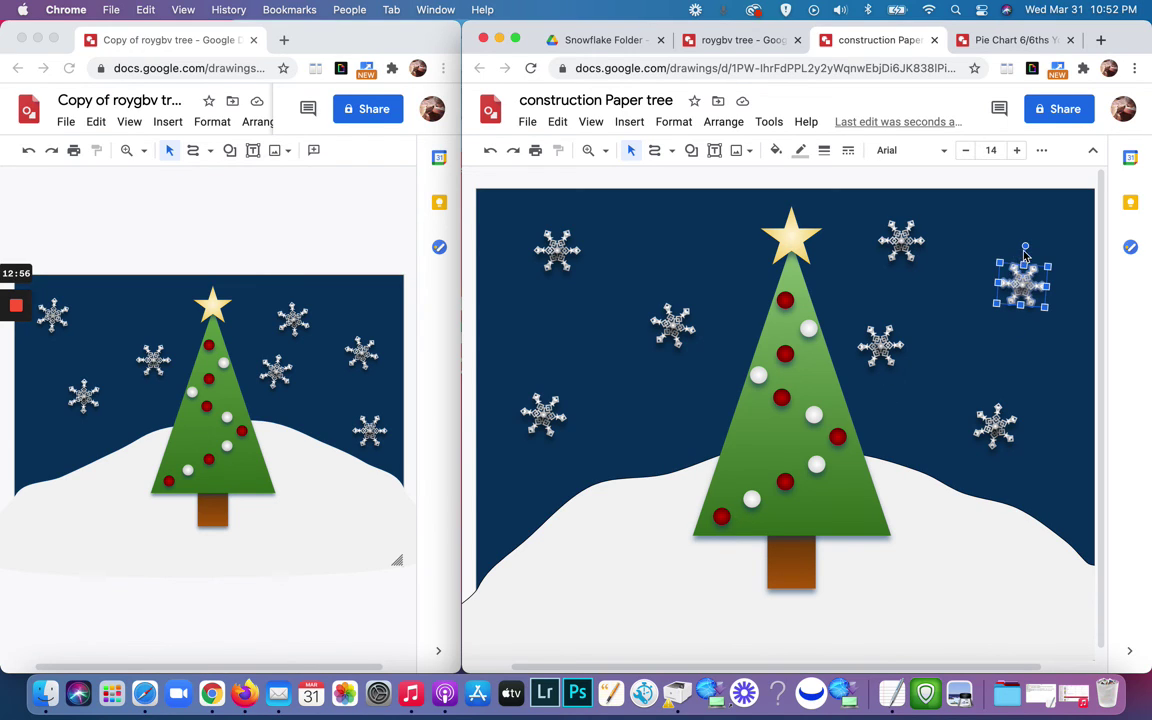
{"action": "left_click_drag", "start_coordinate": [1023, 247], "coordinate": [1059, 244]}
{"action": "key", "text": "Escape"}
{"action": "left_click", "coordinate": [1012, 287]}
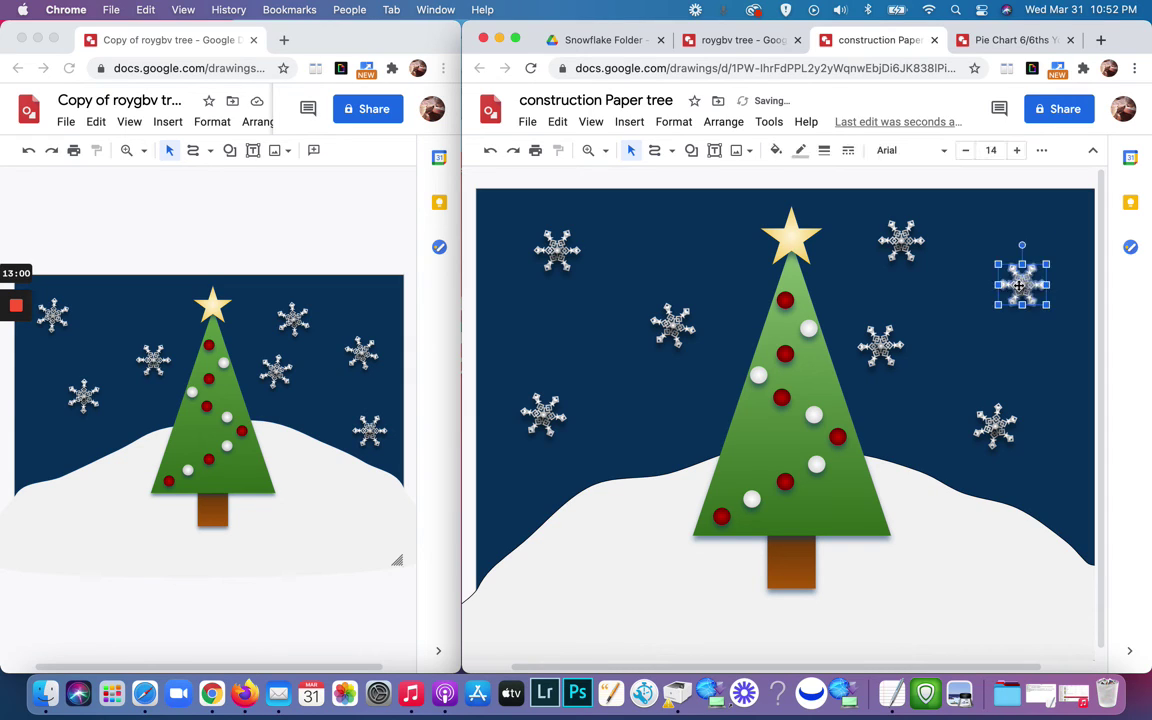
{"action": "left_click", "coordinate": [591, 123]}
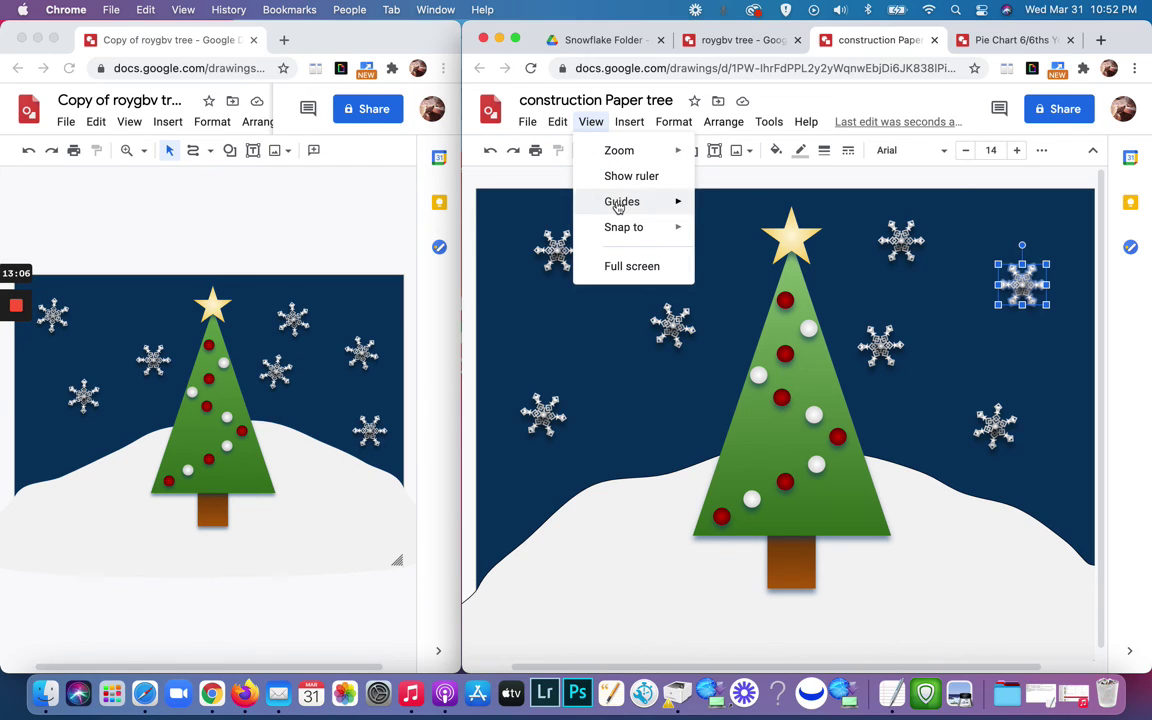
{"action": "mouse_move", "coordinate": [618, 204]}
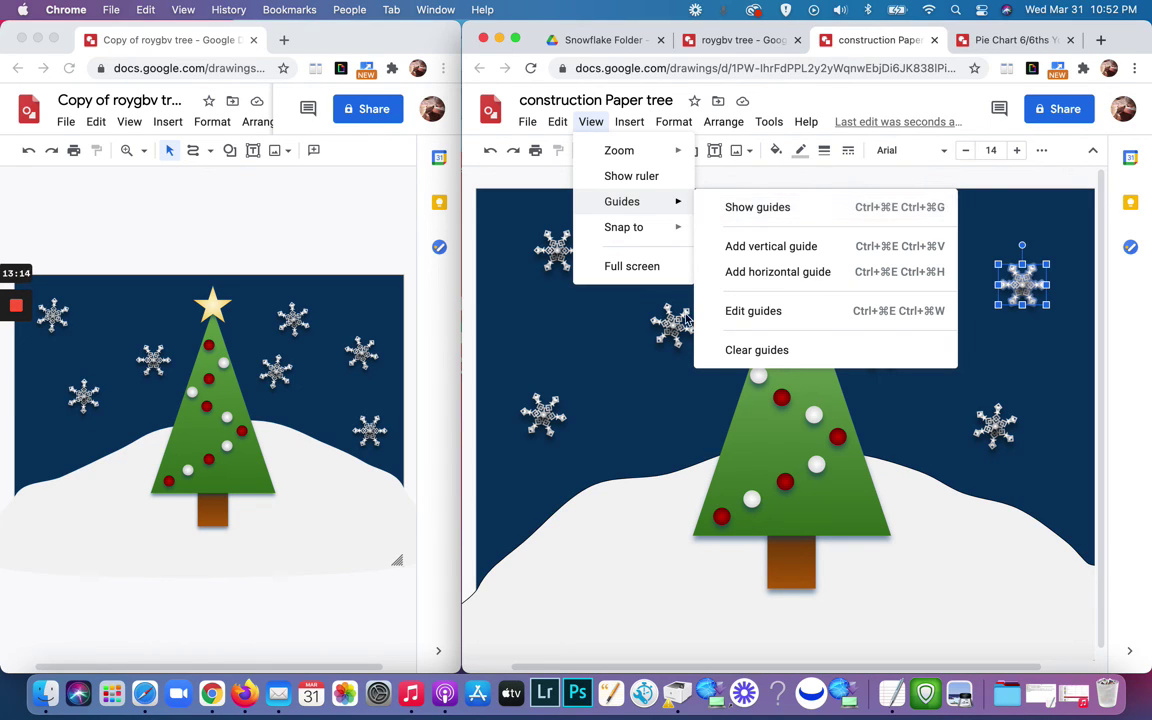
{"action": "left_click", "coordinate": [655, 422]}
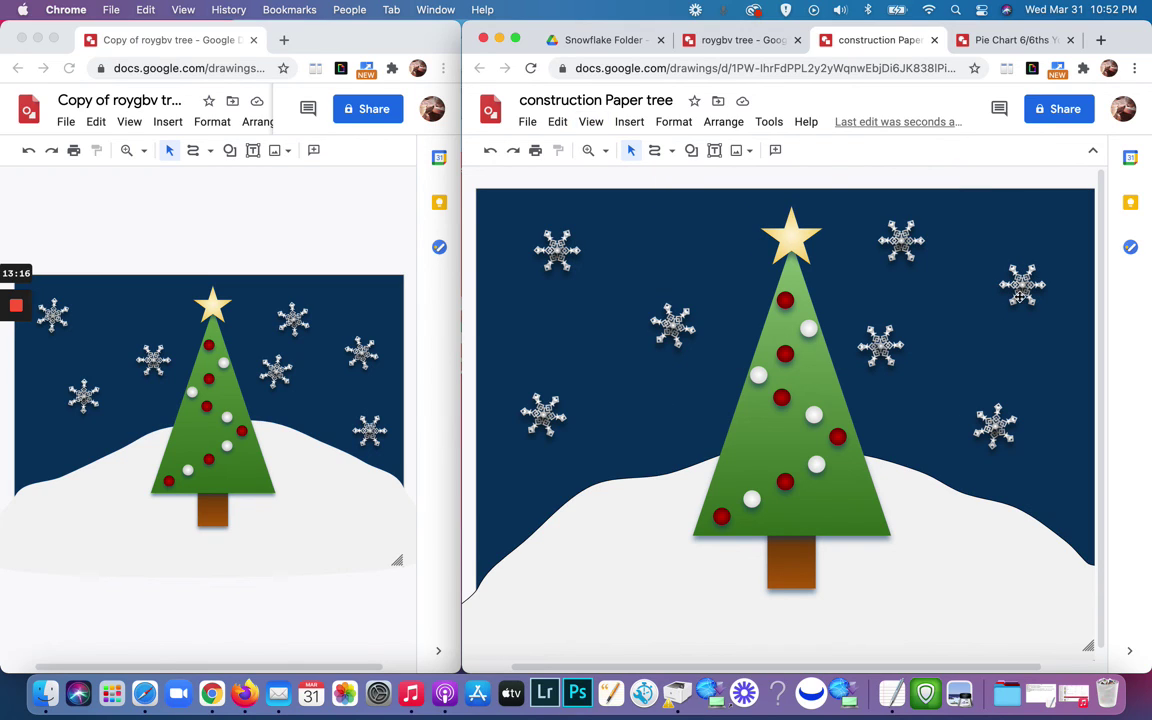
Rotate the upper-right snowflake clockwise until one of its arms points straight up.
{"action": "left_click", "coordinate": [1019, 287]}
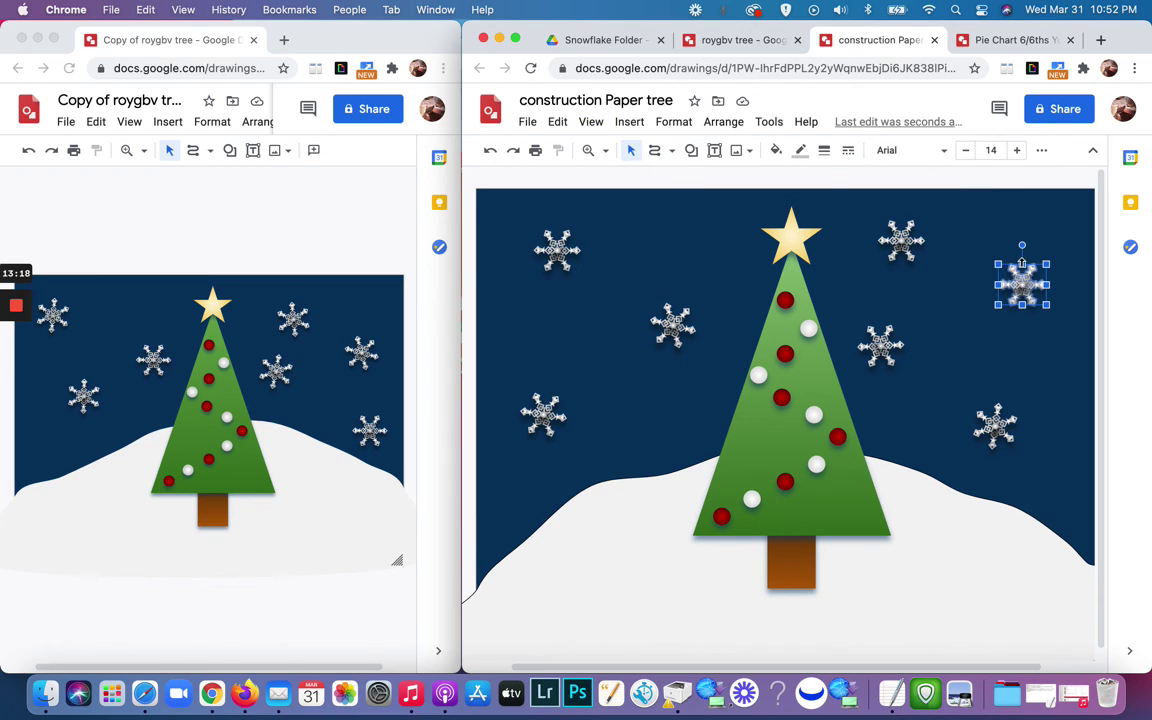
{"action": "left_click_drag", "start_coordinate": [1023, 245], "coordinate": [1043, 253]}
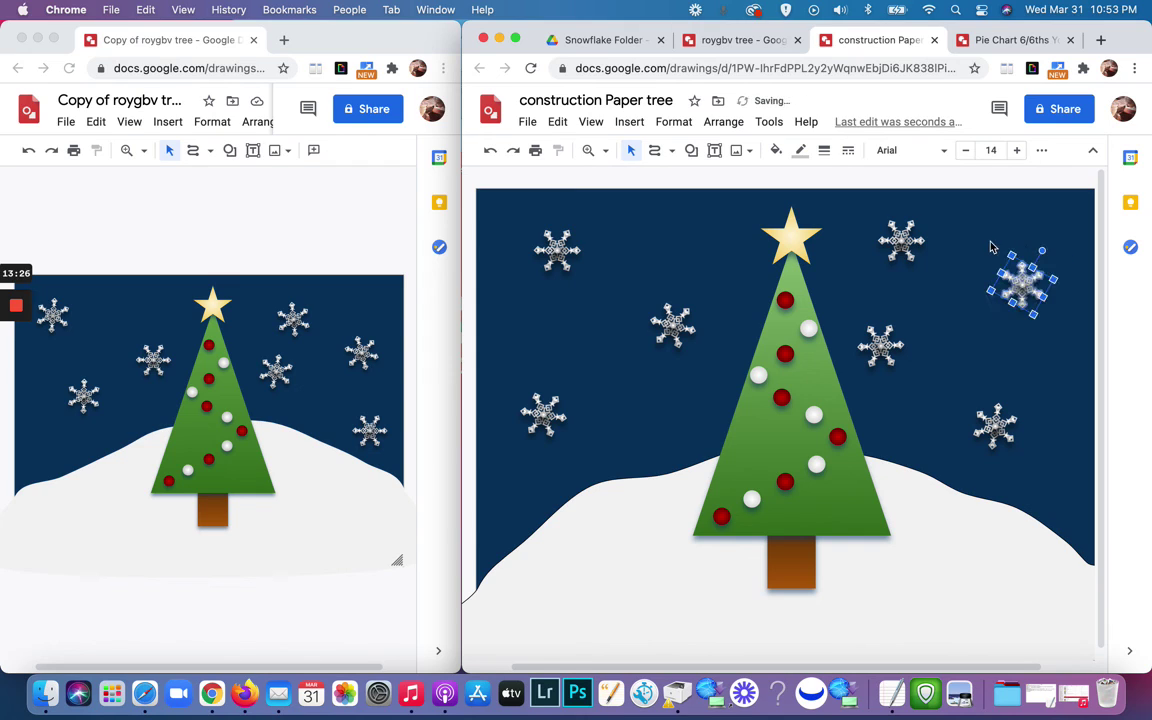
{"action": "left_click", "coordinate": [988, 250]}
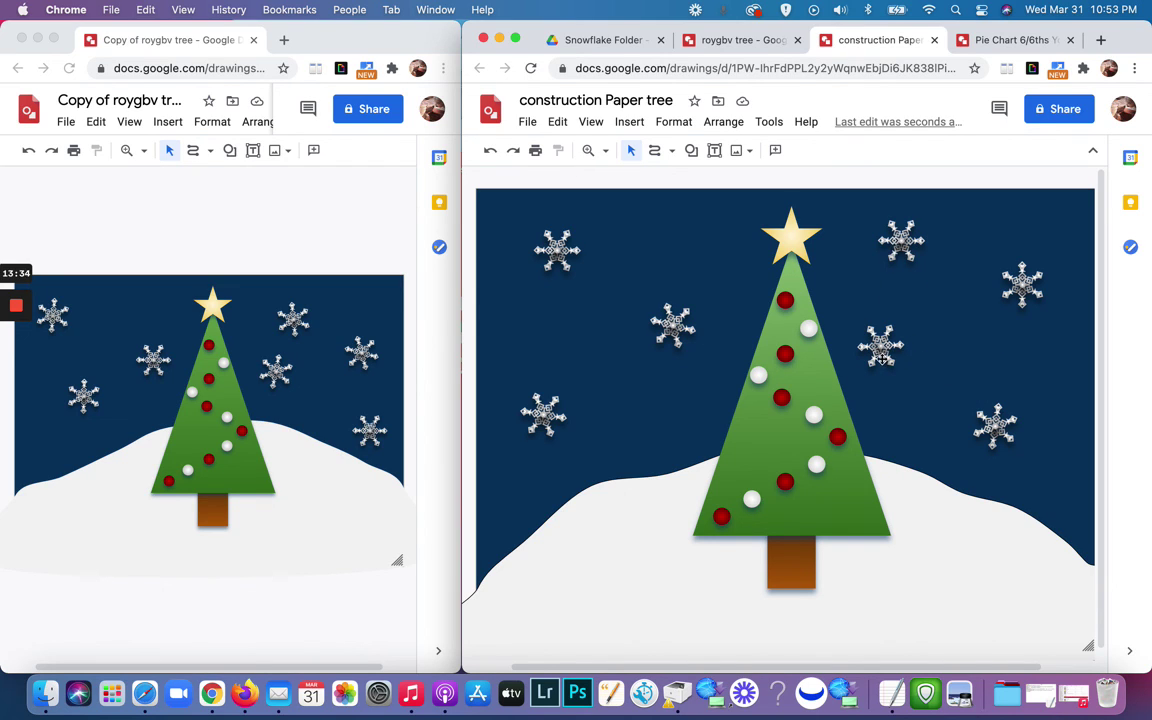
Fine-tune the rotation of the snowflake just right of the tree by turning it slightly clockwise.
{"action": "left_click", "coordinate": [881, 350]}
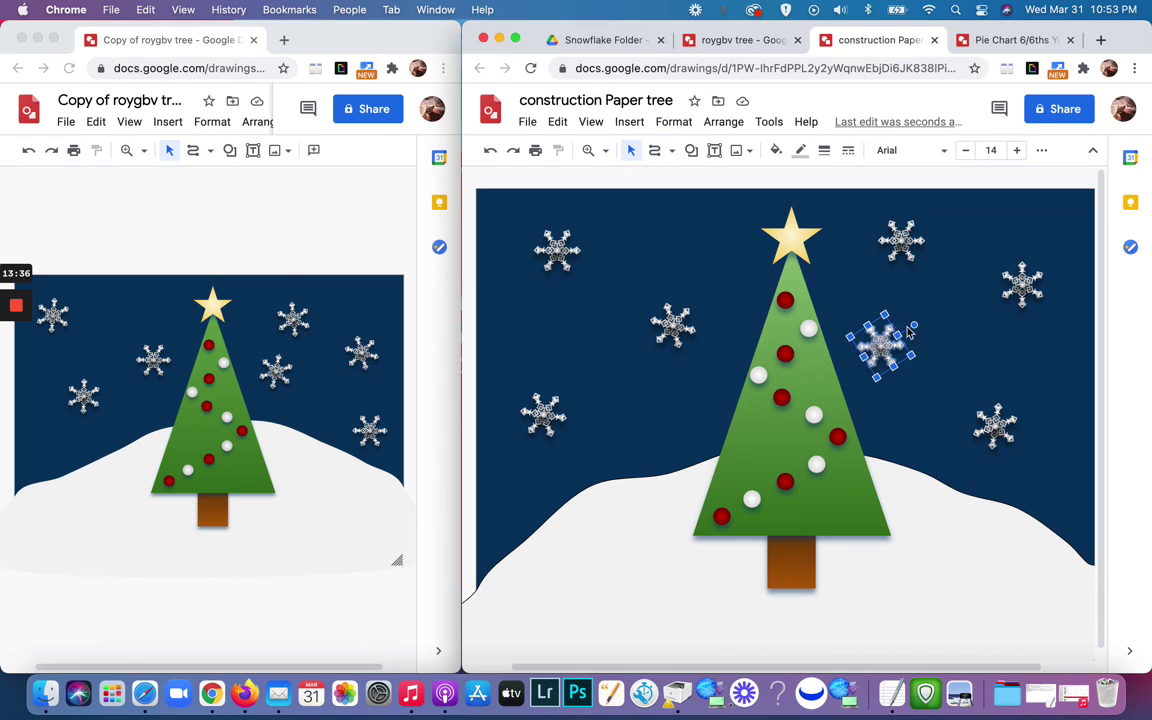
{"action": "left_click_drag", "start_coordinate": [913, 325], "coordinate": [915, 330]}
{"action": "left_click", "coordinate": [954, 332]}
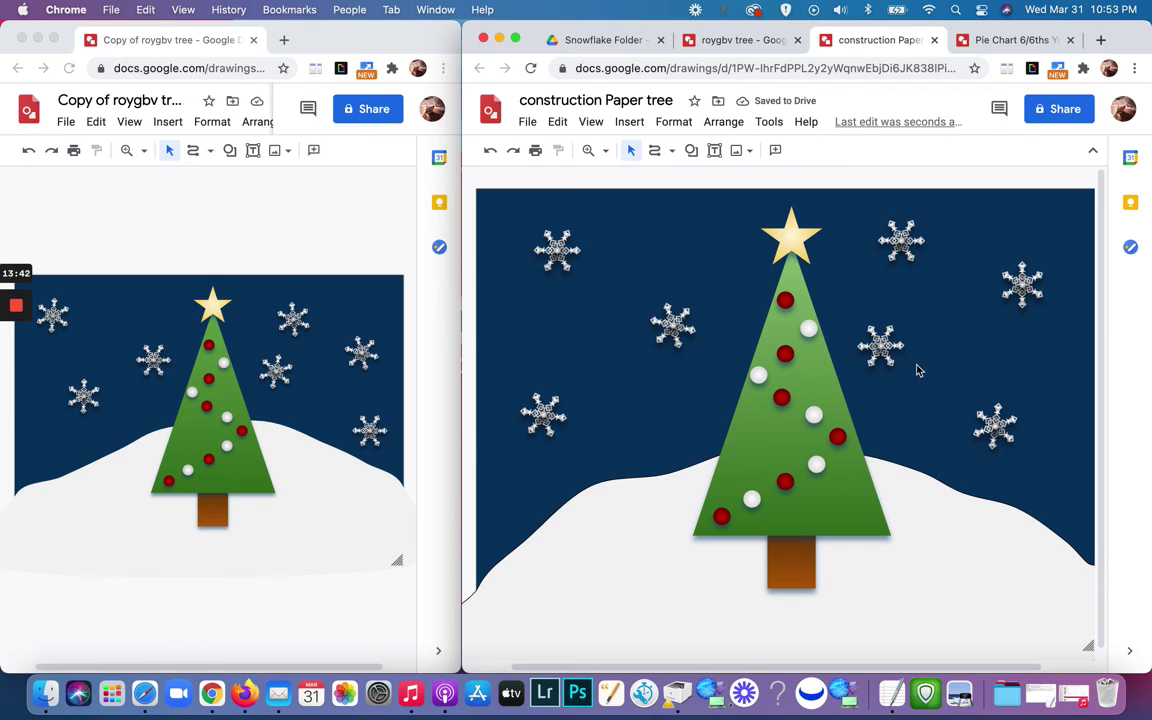
{"action": "left_click", "coordinate": [895, 338]}
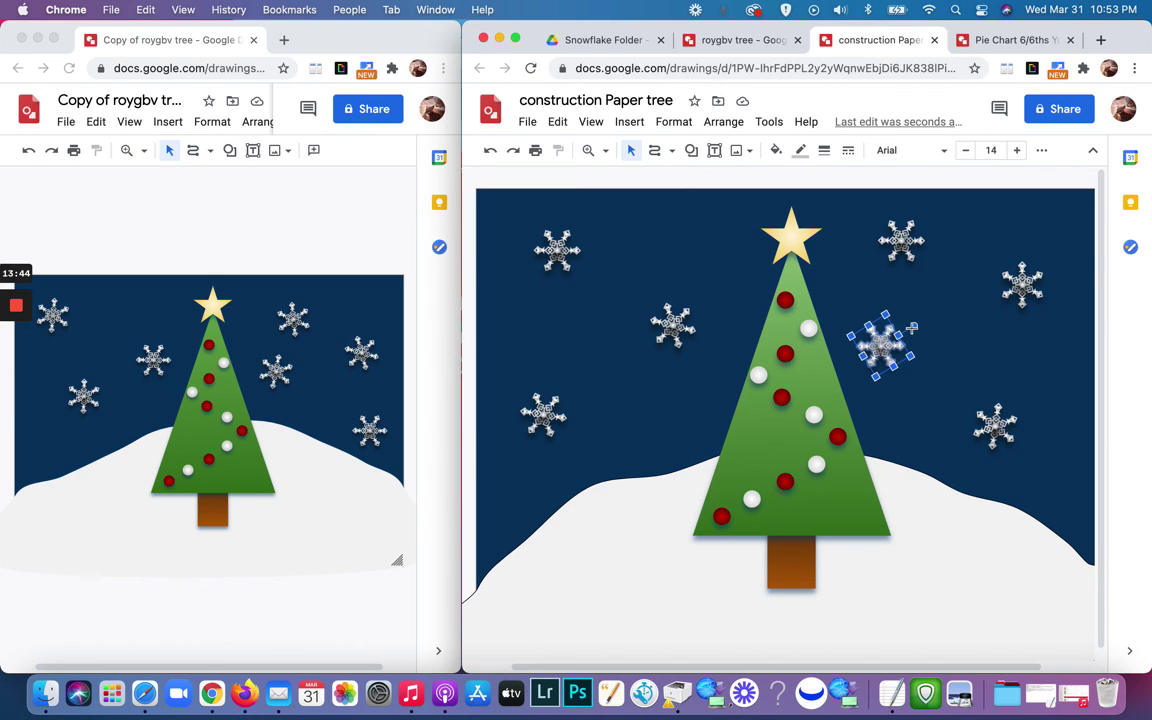
{"action": "left_click_drag", "start_coordinate": [913, 328], "coordinate": [931, 334]}
{"action": "left_click", "coordinate": [974, 349]}
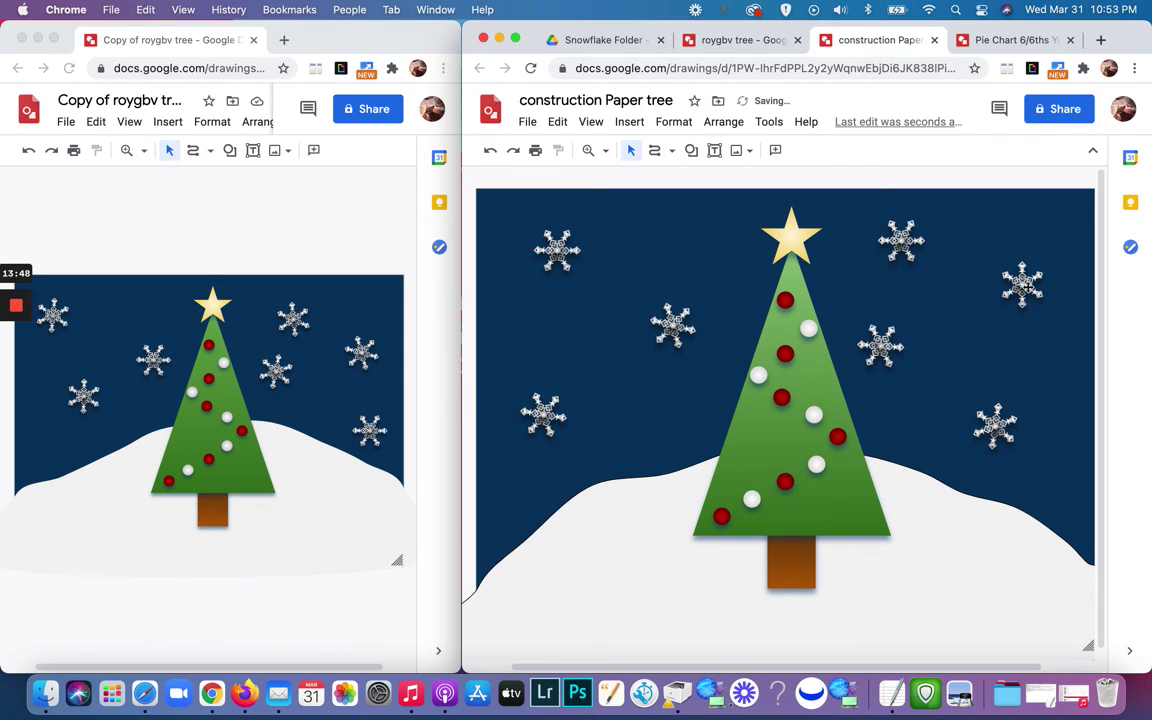